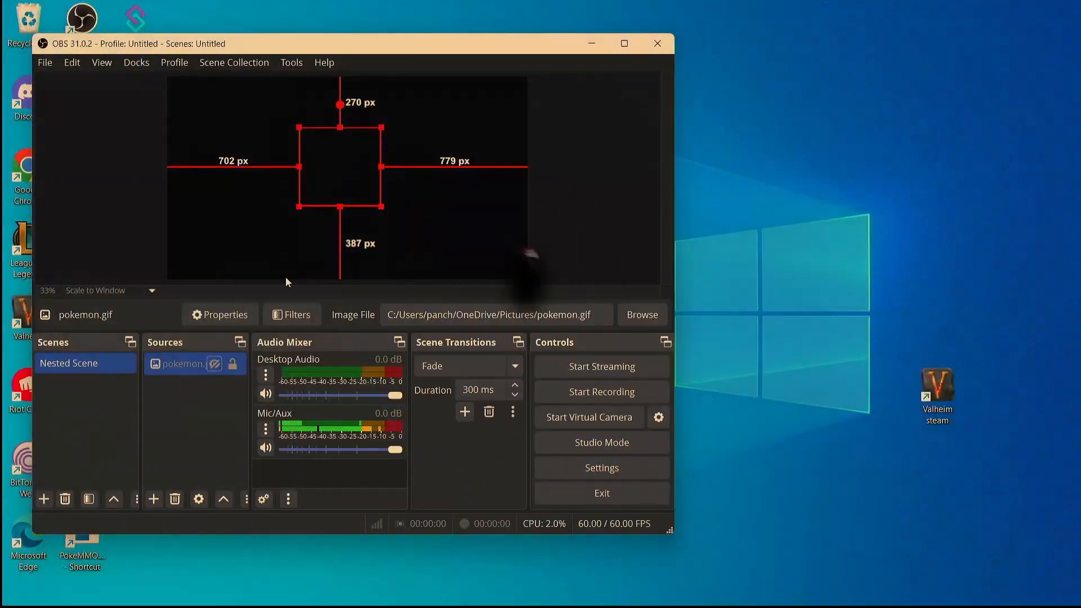
# Step: Tile the OBS and Streamer.bot windows side by side along the upper half of the desktop
pyautogui.moveTo(416, 56); pyautogui.dragTo(1078, 3)
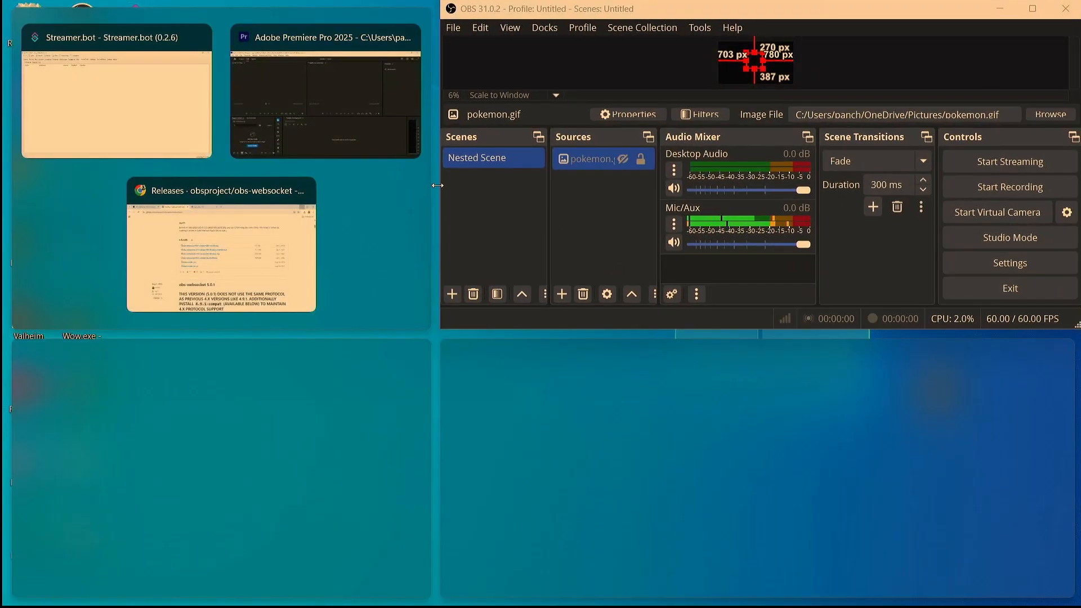
pyautogui.moveTo(438, 184); pyautogui.dragTo(501, 189)
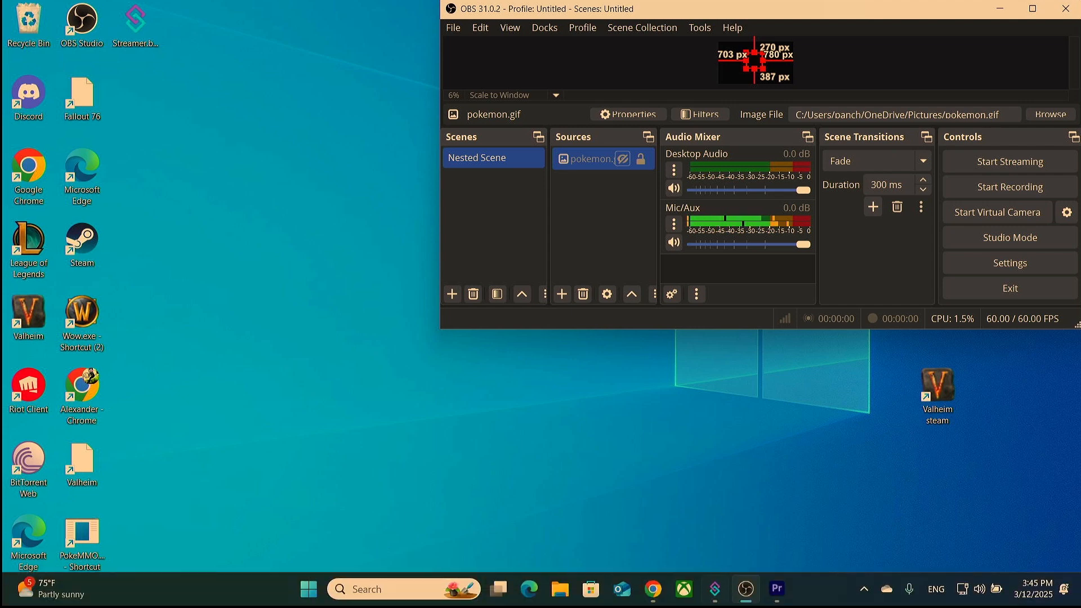
pyautogui.click(717, 597)
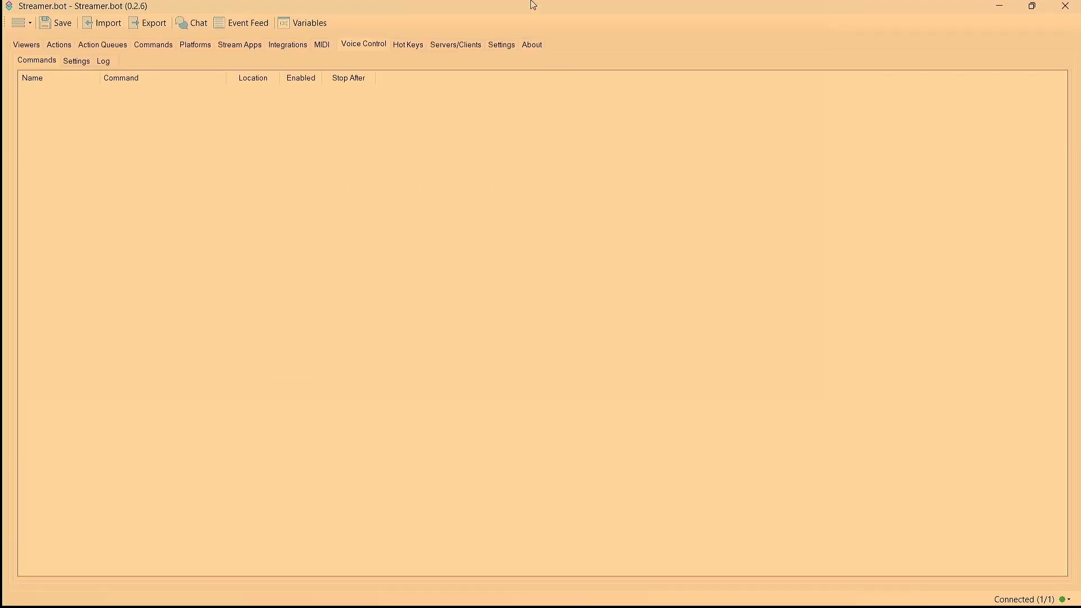
pyautogui.moveTo(531, 2); pyautogui.dragTo(1, 3)
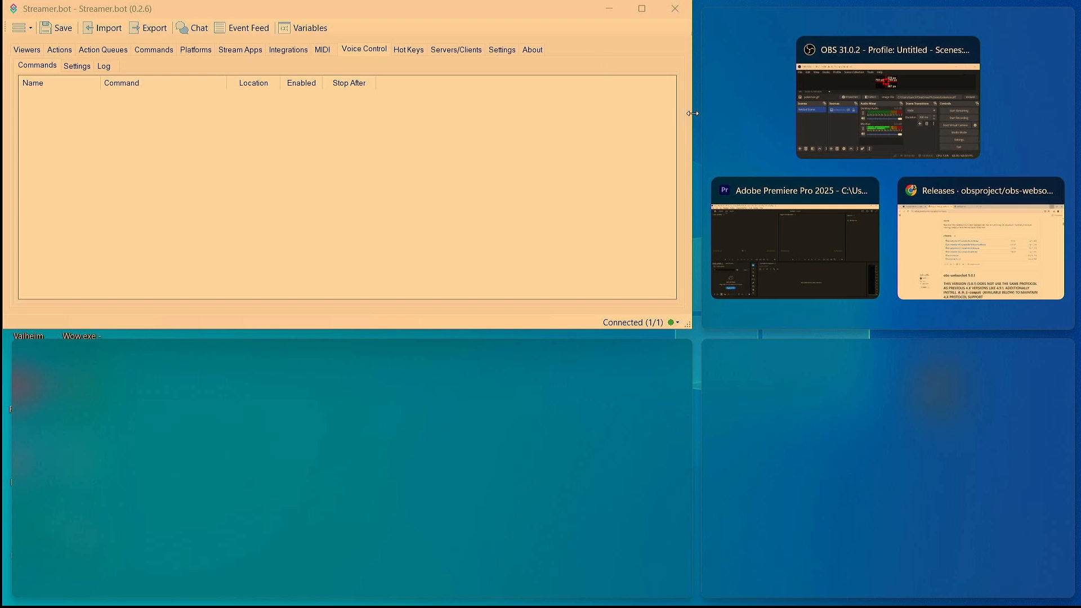
pyautogui.moveTo(693, 113); pyautogui.dragTo(537, 94)
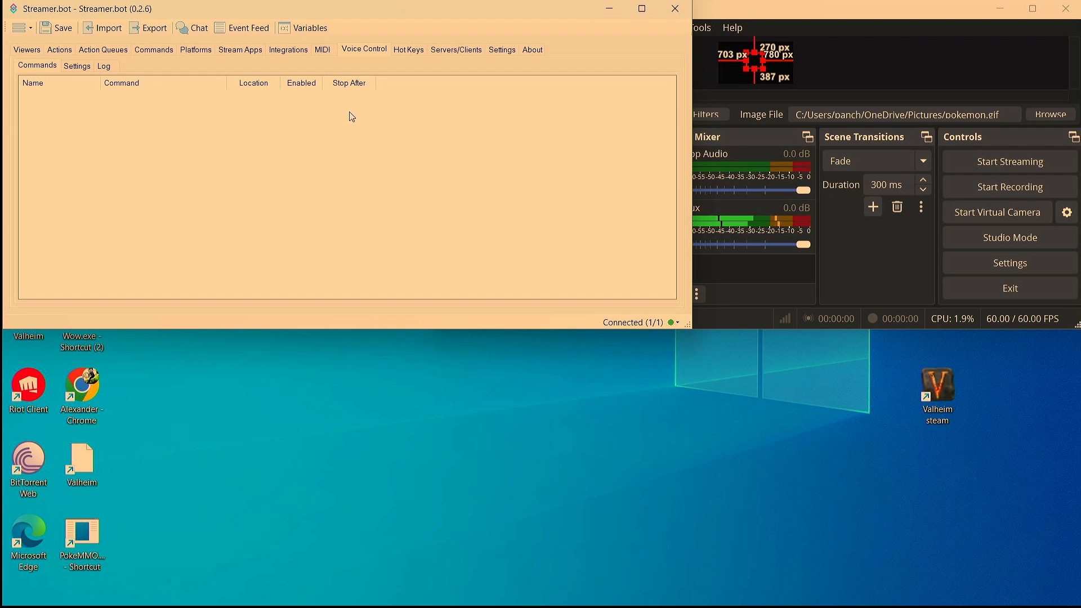
# Step: Switch to Chrome and examine the notes and install instructions of the obs-websocket 4.9.1-compat release, and minimize the browser
pyautogui.moveTo(280, 604)
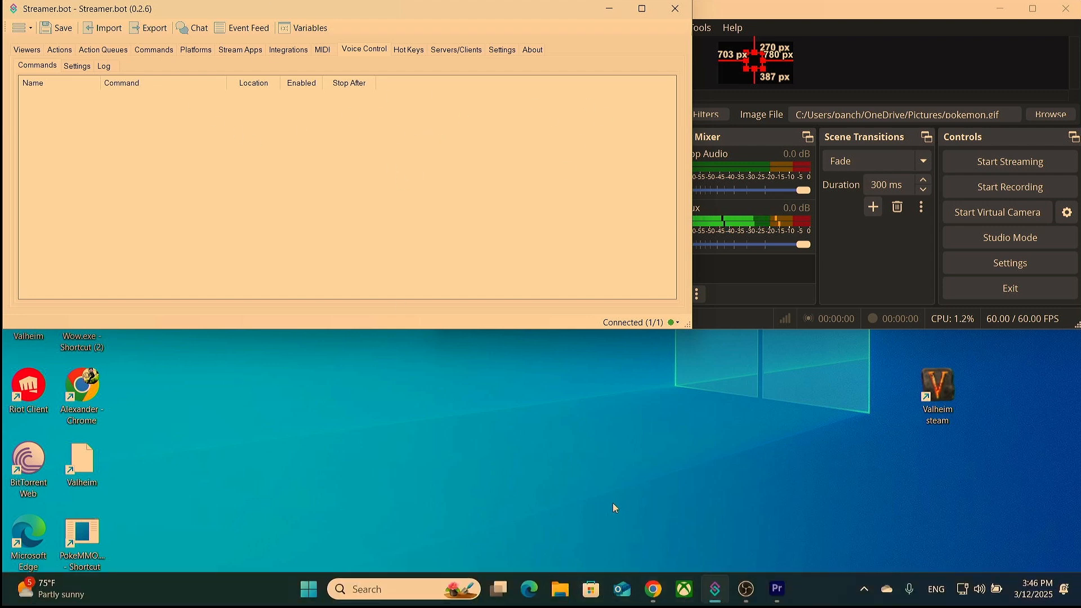
pyautogui.click(652, 597)
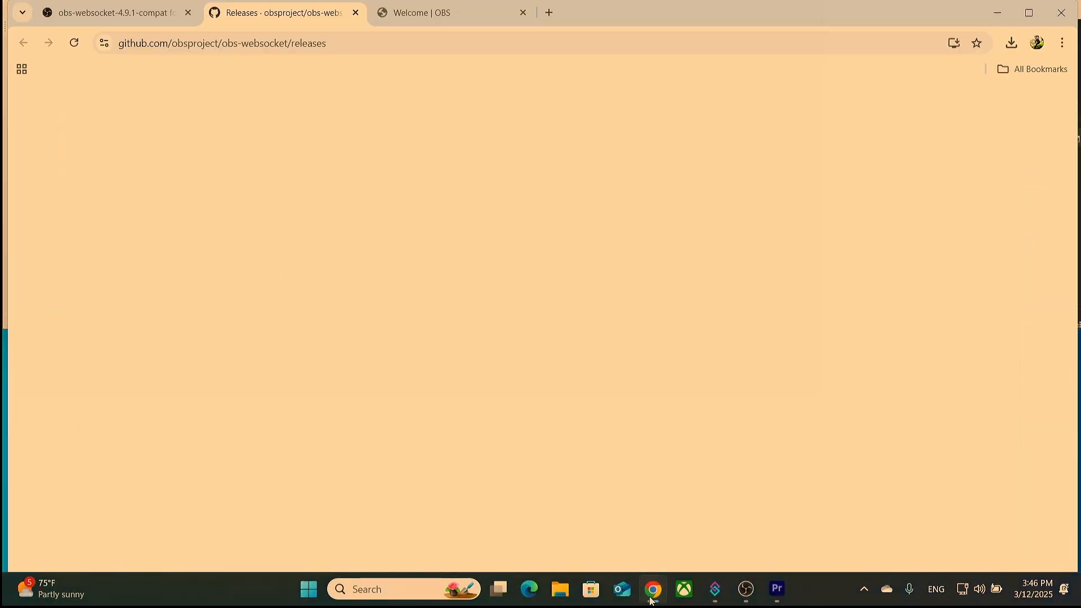
pyautogui.scroll(5, 461, 189)
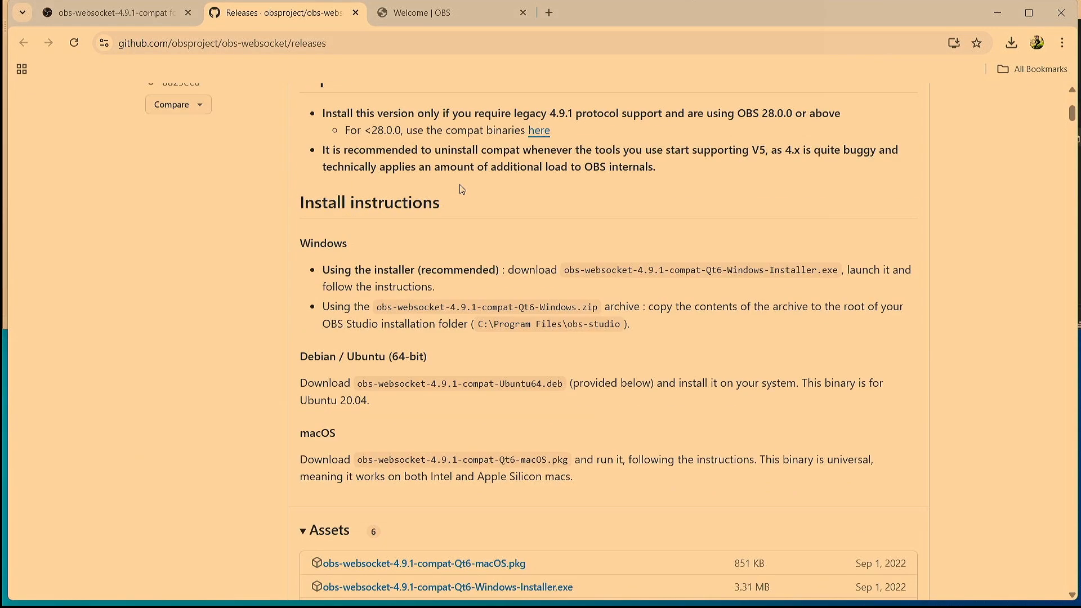
pyautogui.scroll(5, 462, 189)
pyautogui.scroll(-1, 653, 275)
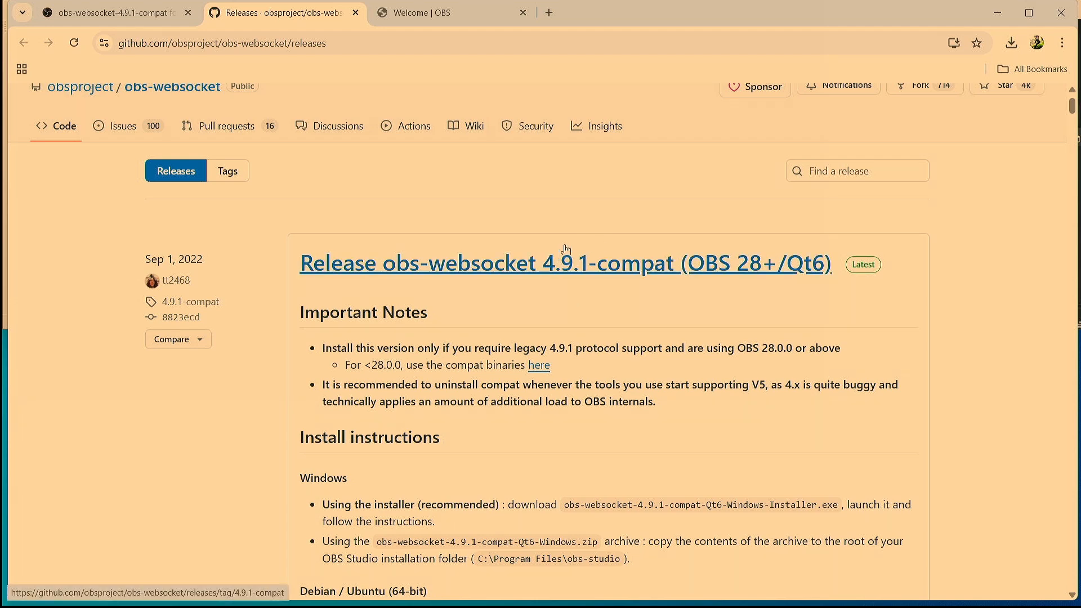
pyautogui.click(999, 14)
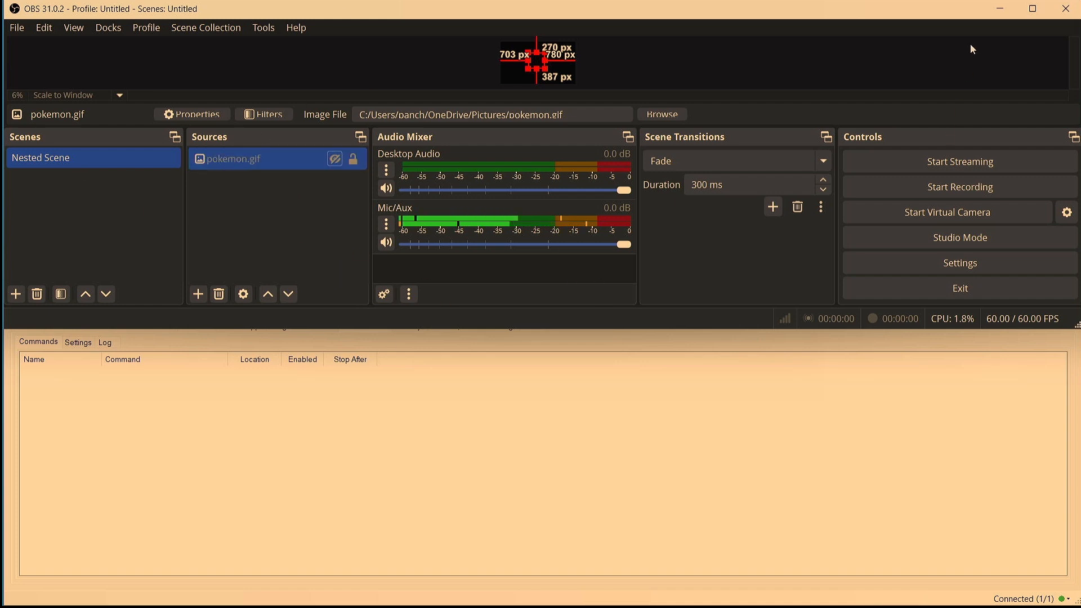
# Step: Maximize OBS, preview the pokemon.gif source of the Nested Scene, hide it again and minimize OBS
pyautogui.click(1032, 8)
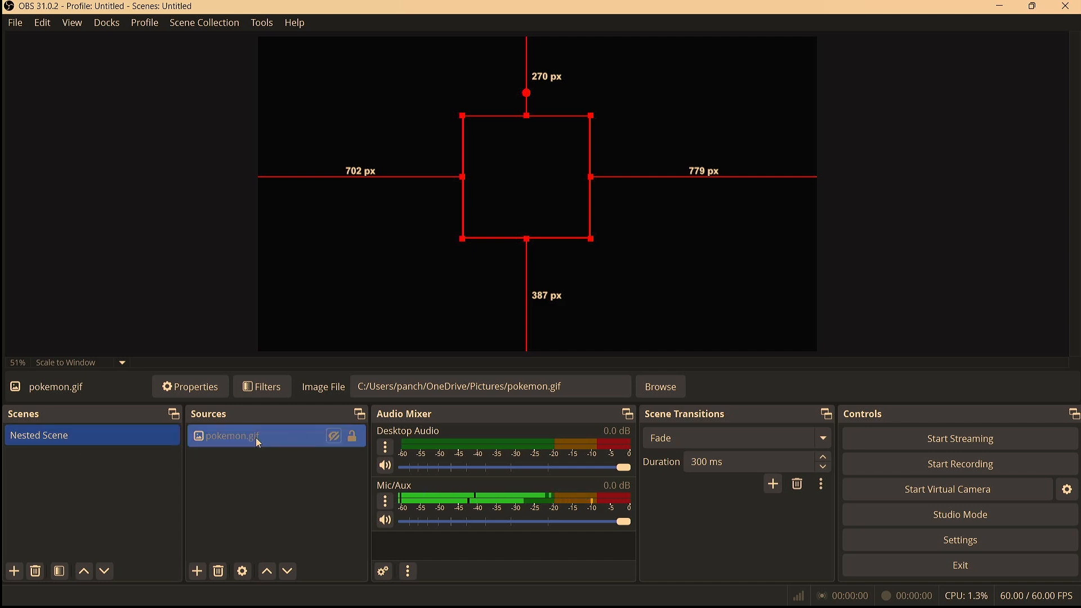
pyautogui.click(335, 439)
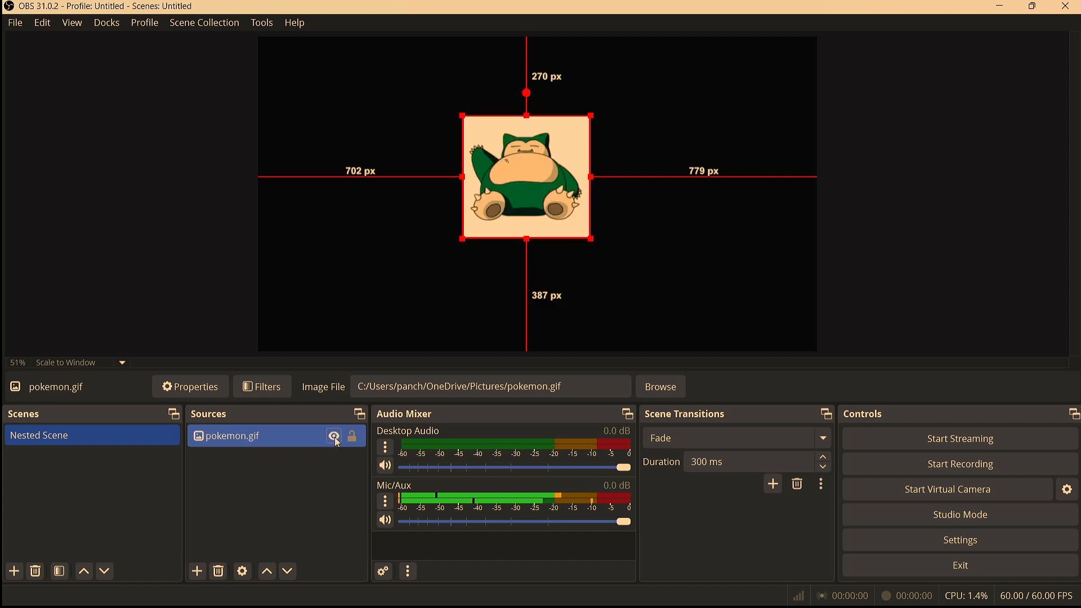
pyautogui.click(334, 437)
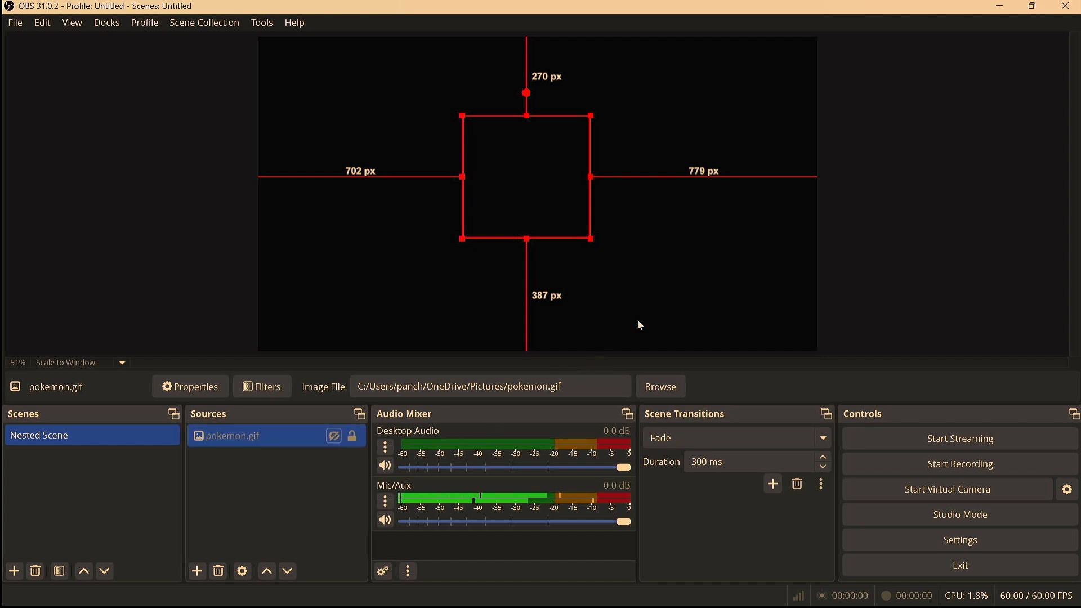
pyautogui.click(1000, 7)
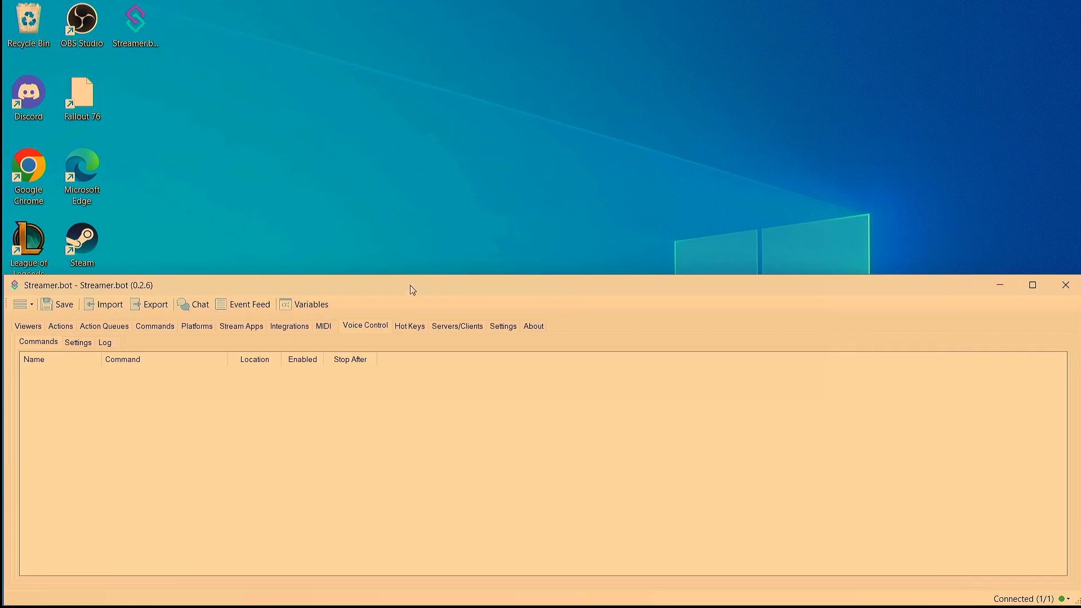
# Step: Maximize Streamer.bot and delete the existing OBS connection from its stream apps
pyautogui.moveTo(413, 290); pyautogui.dragTo(483, 3)
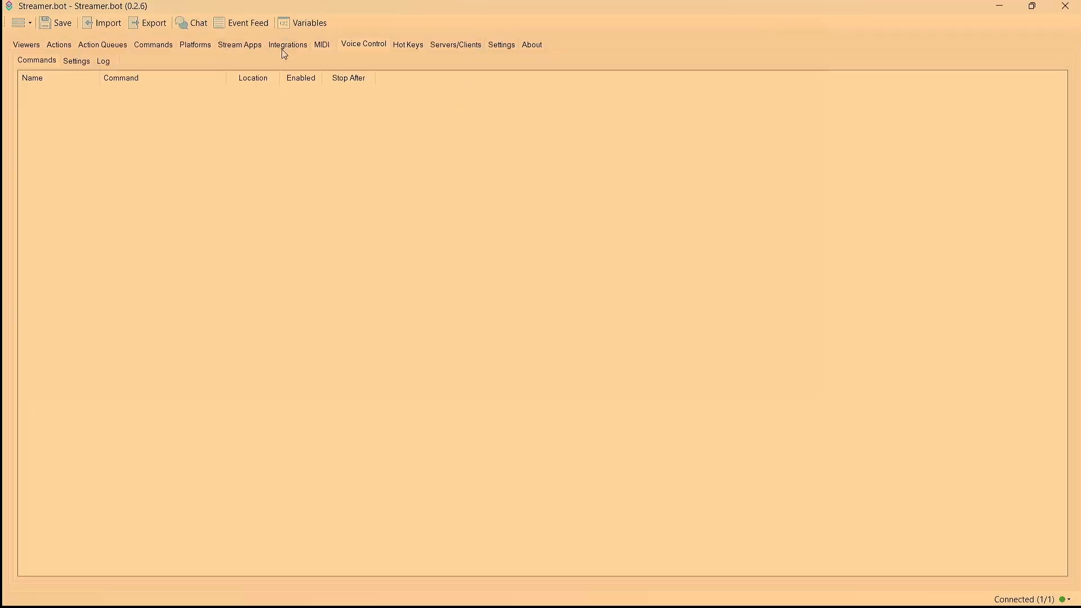
pyautogui.click(206, 45)
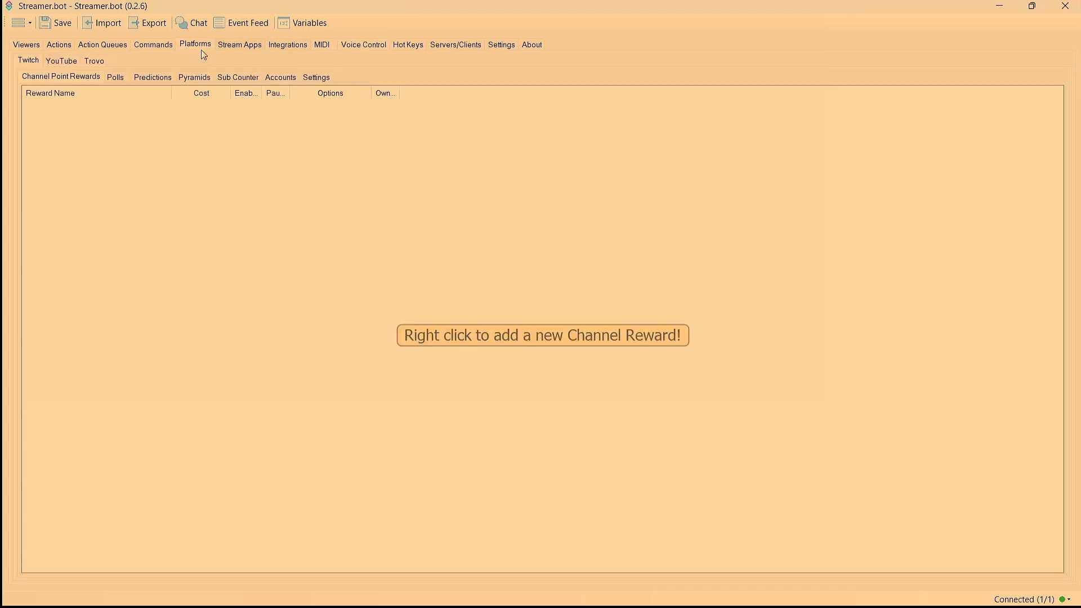
pyautogui.click(236, 48)
pyautogui.click(181, 91)
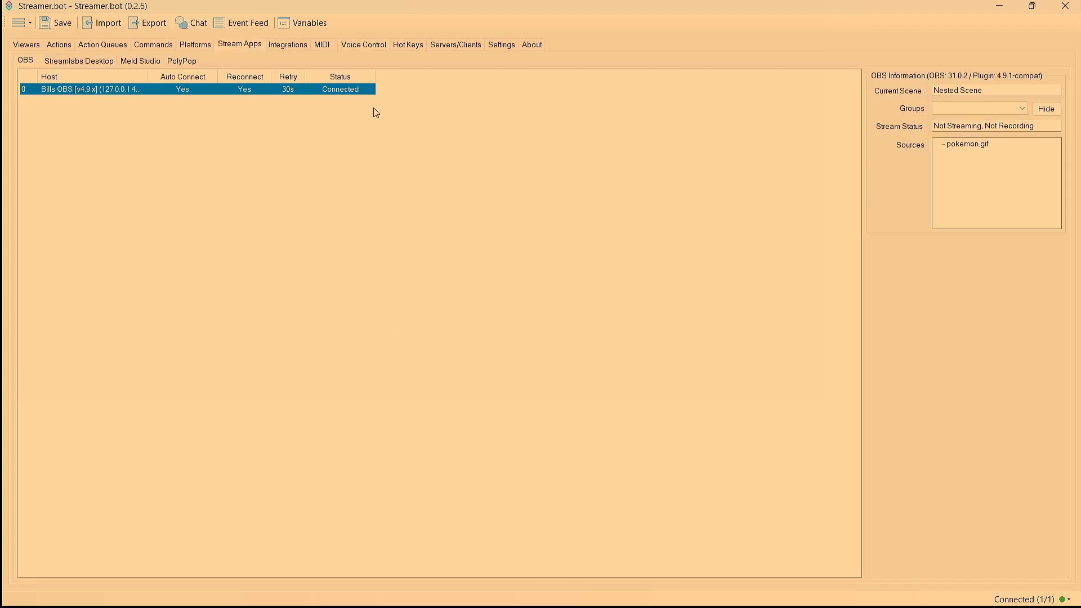
pyautogui.rightClick(266, 101)
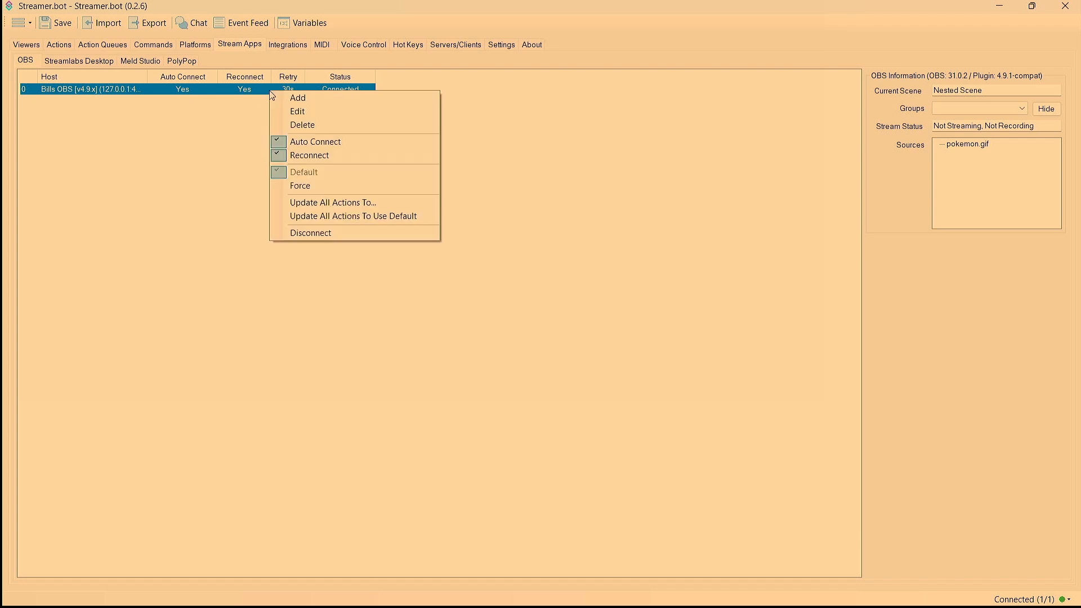
pyautogui.click(319, 120)
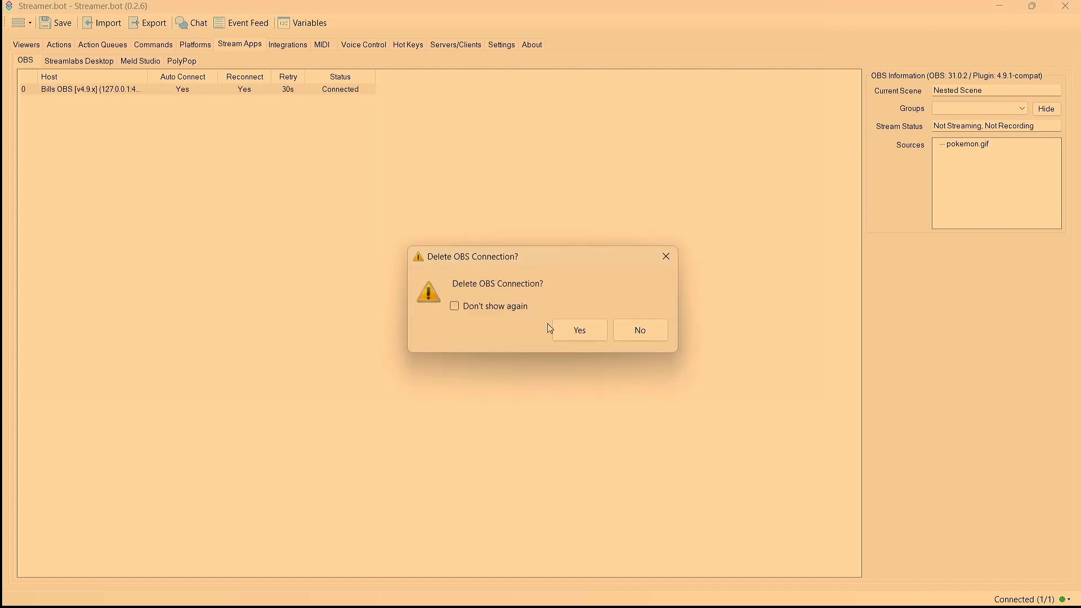
pyautogui.click(560, 330)
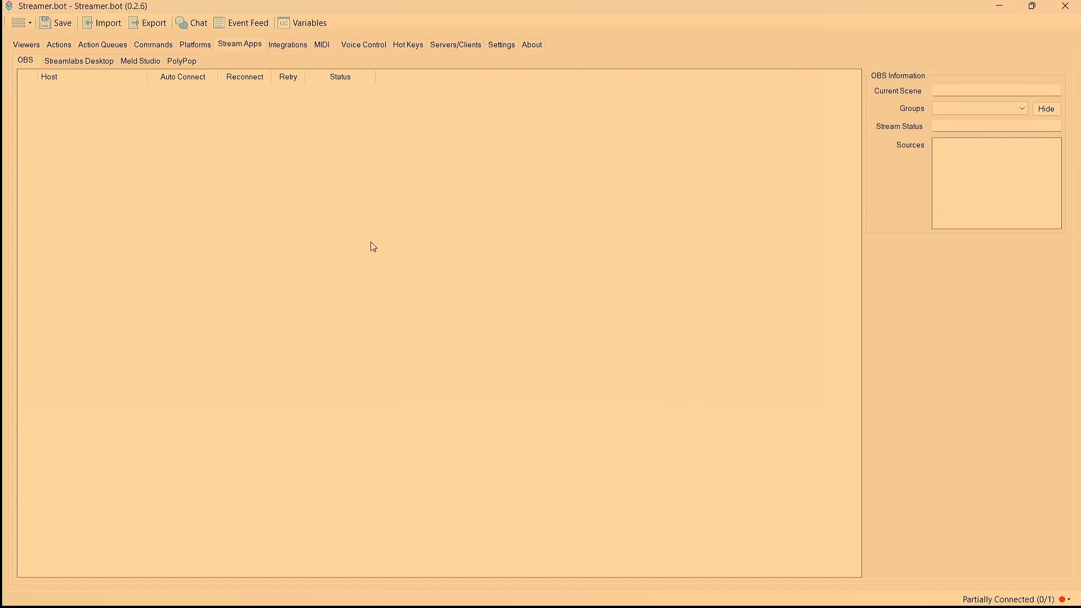
# Step: Start a new OBS connection, enter its name and set its version to v4.9.x
pyautogui.rightClick(162, 93)
pyautogui.click(203, 100)
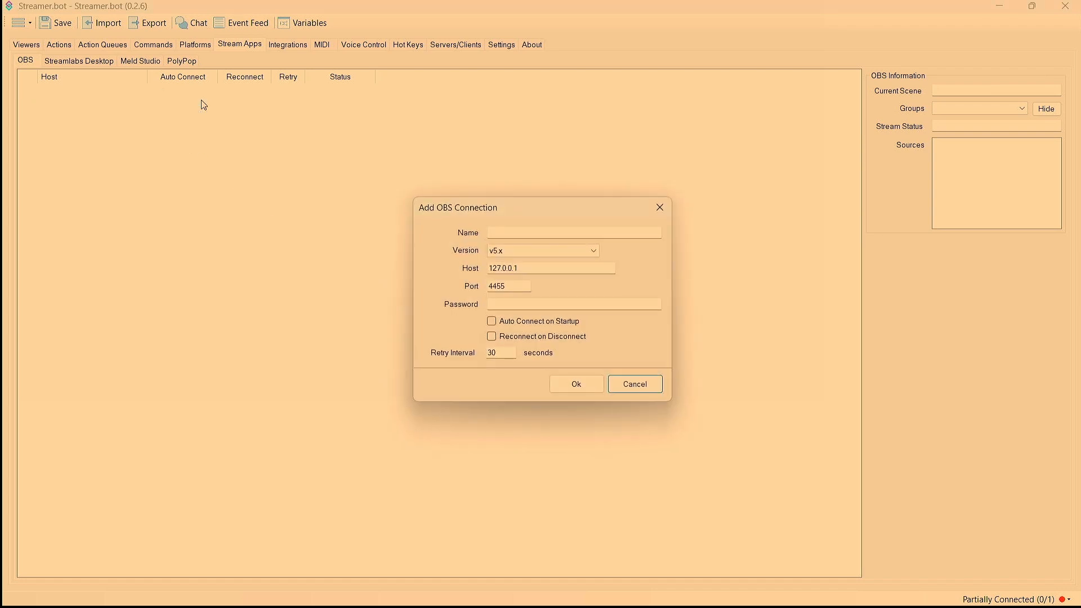
pyautogui.click(527, 232)
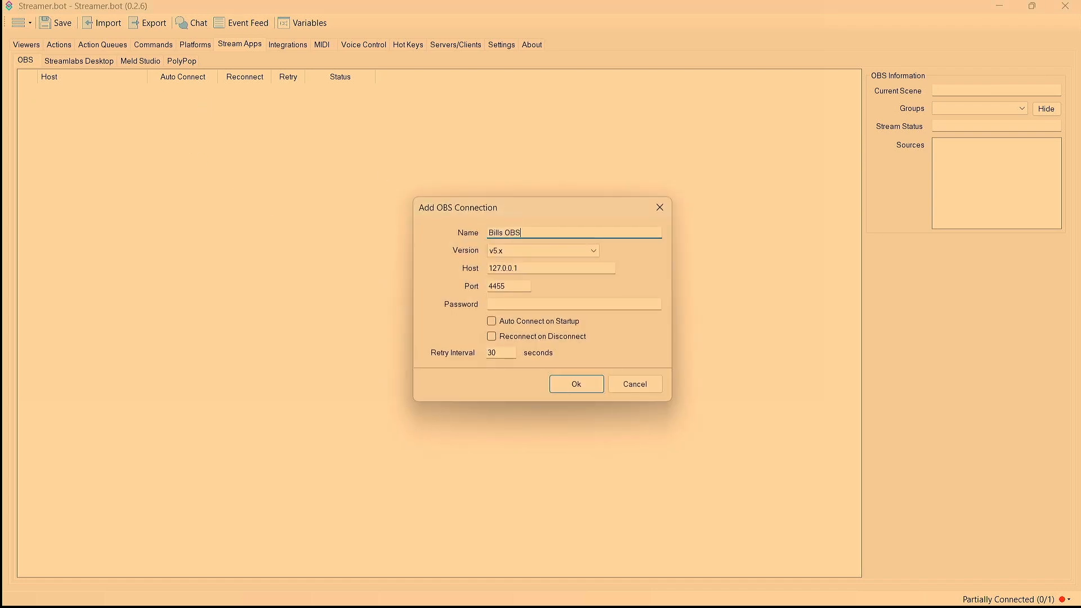
pyautogui.click(551, 256)
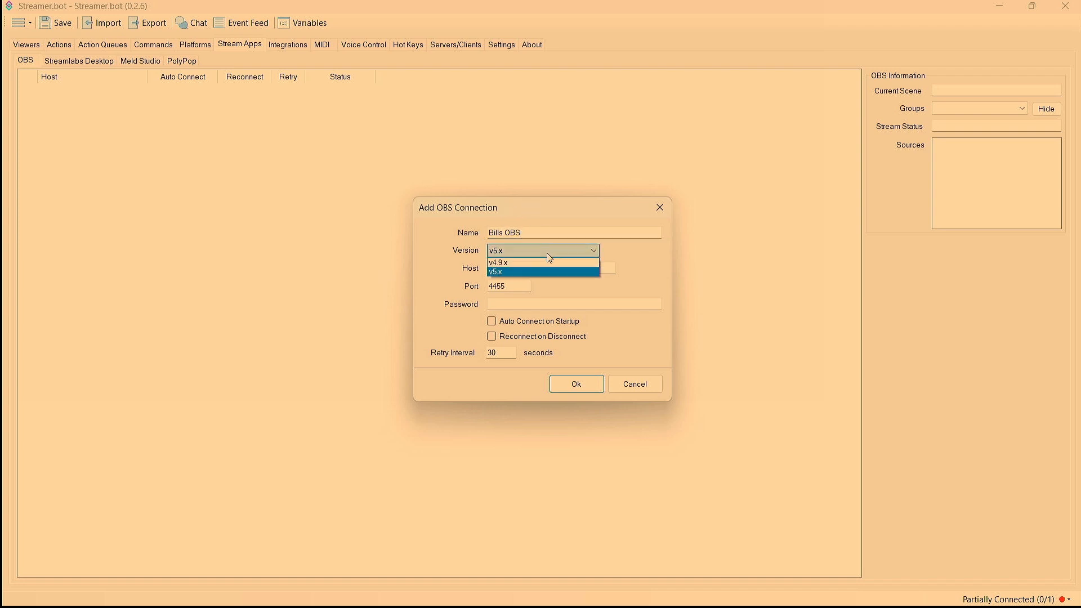
pyautogui.click(549, 269)
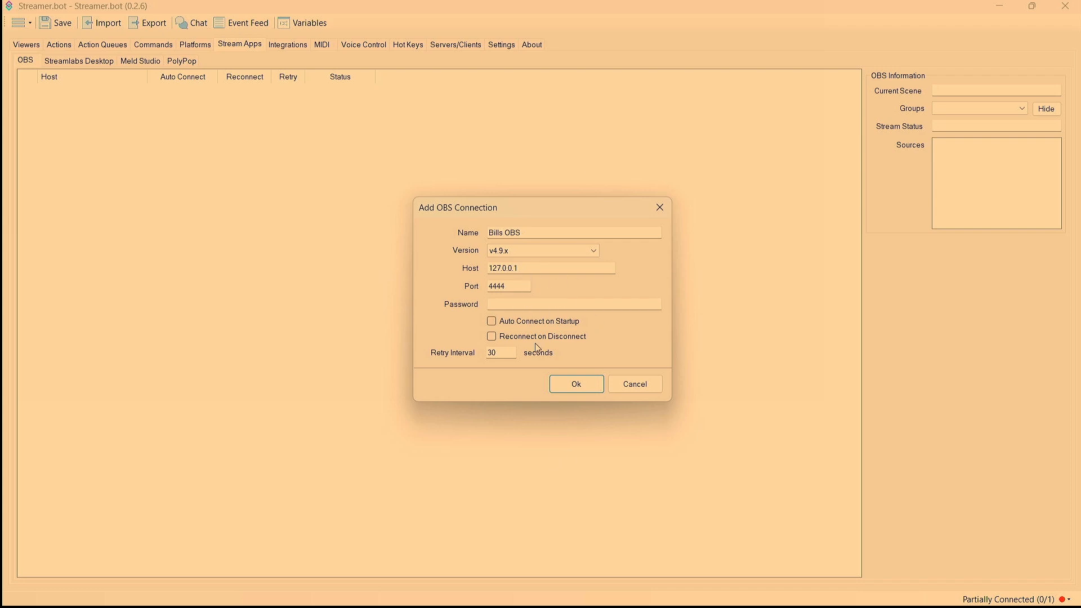
# Step: Switch to OBS, check the WebSockets Server Settings (4.x Compat) against the new connection and accept them
pyautogui.click(746, 589)
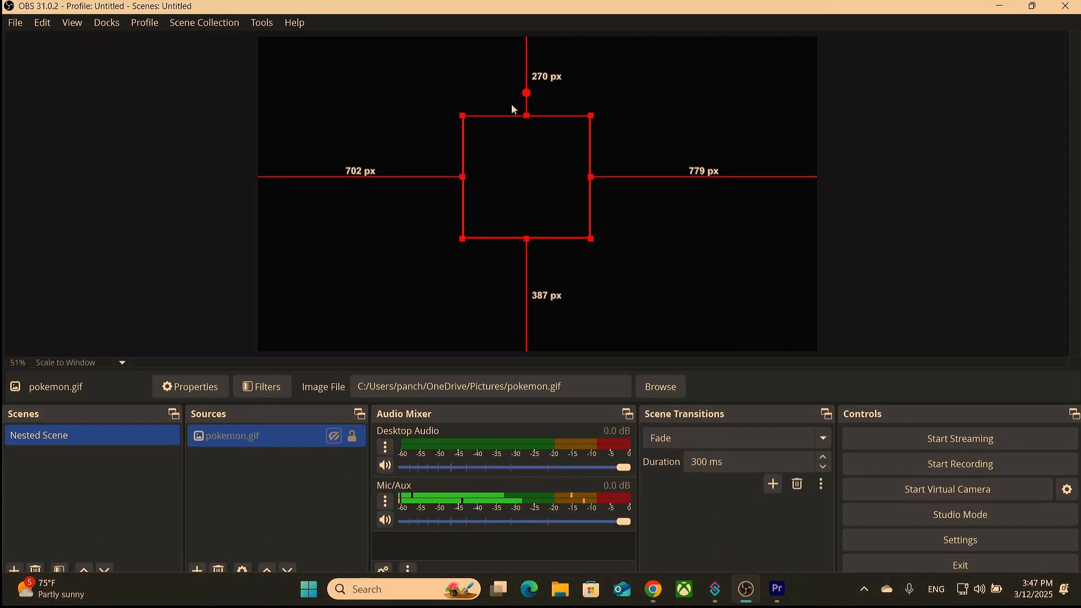
pyautogui.click(273, 24)
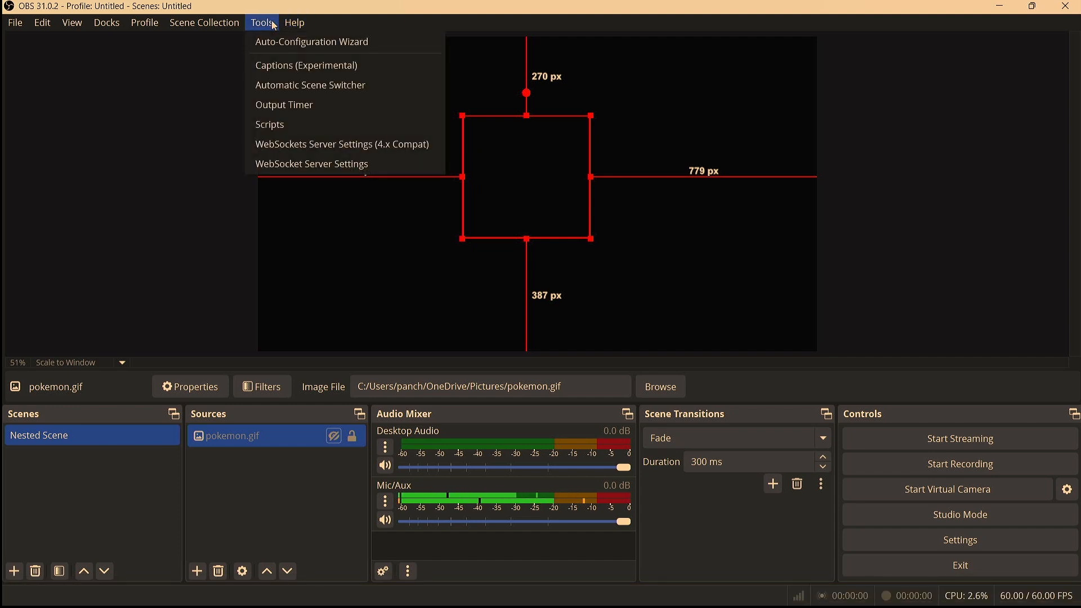
pyautogui.click(365, 147)
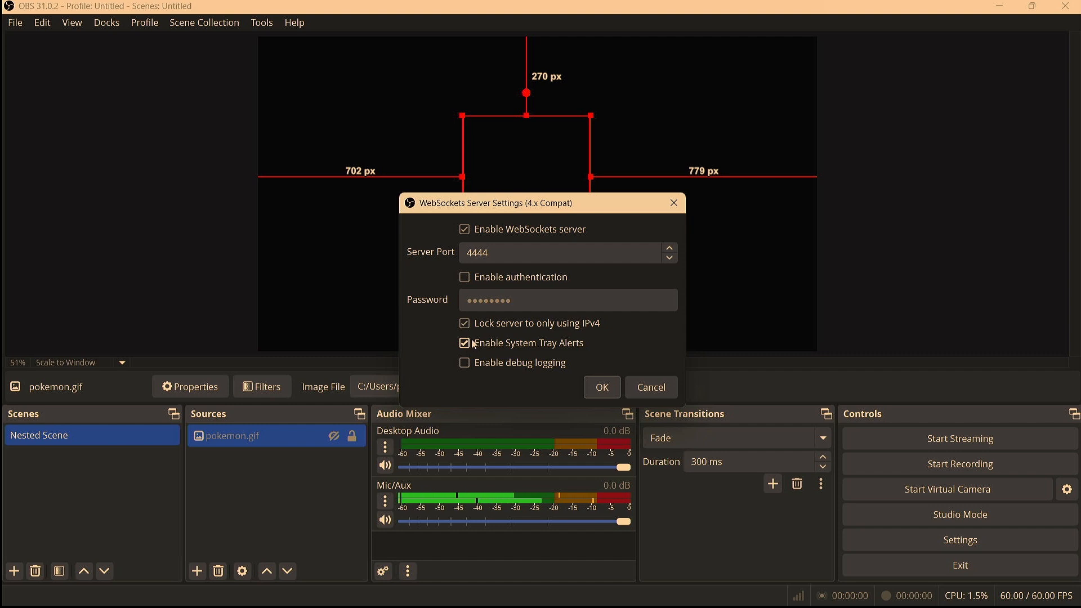
pyautogui.click(601, 388)
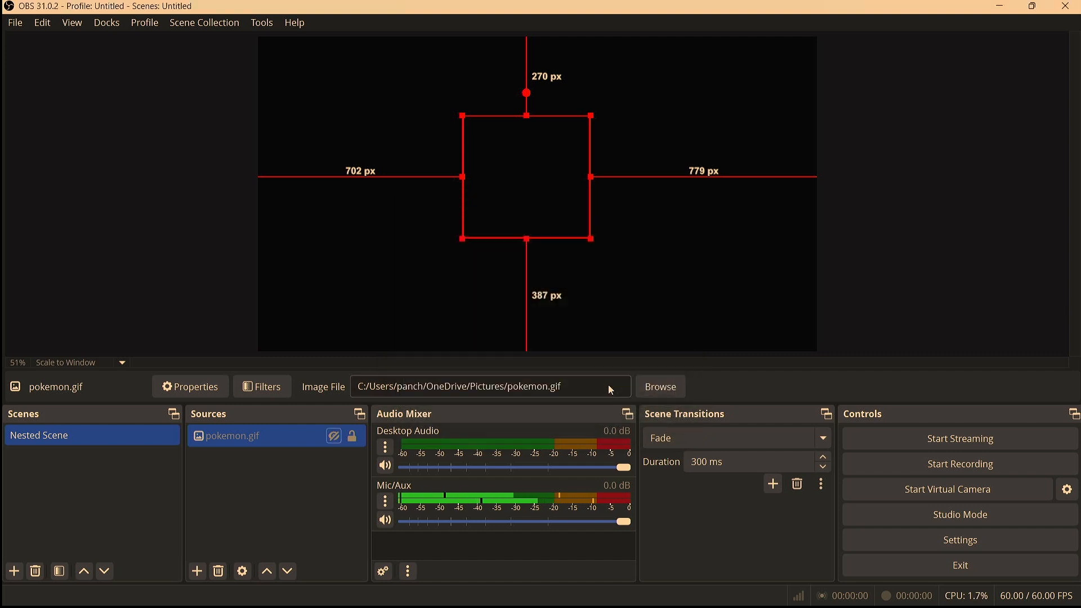
# Step: Back in Streamer.bot, enable Auto Connect on Startup and Reconnect on Disconnect for the new OBS connection and save it
pyautogui.moveTo(746, 596)
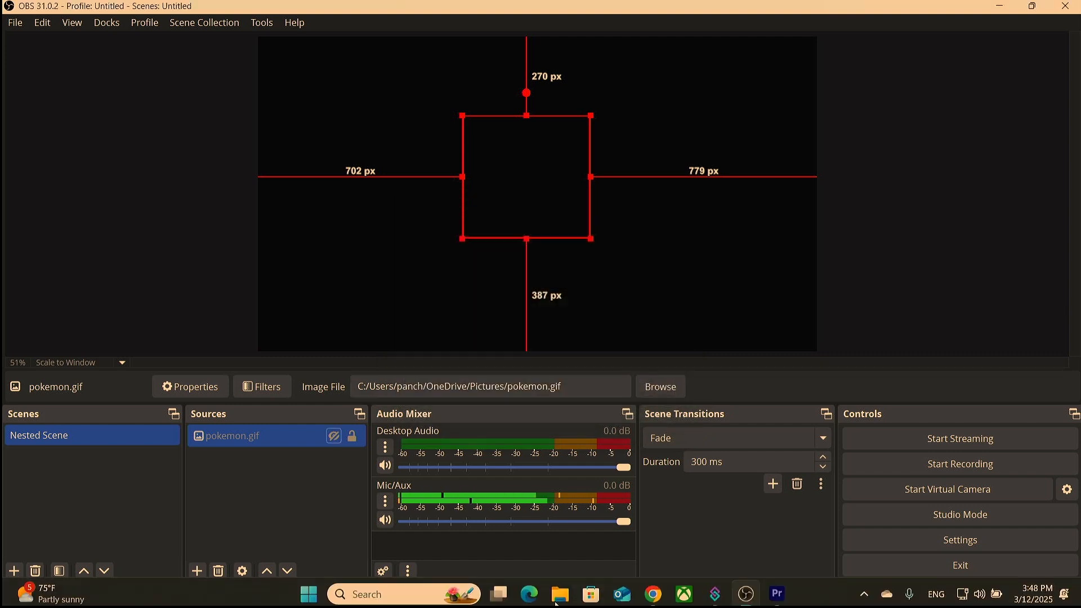
pyautogui.click(715, 589)
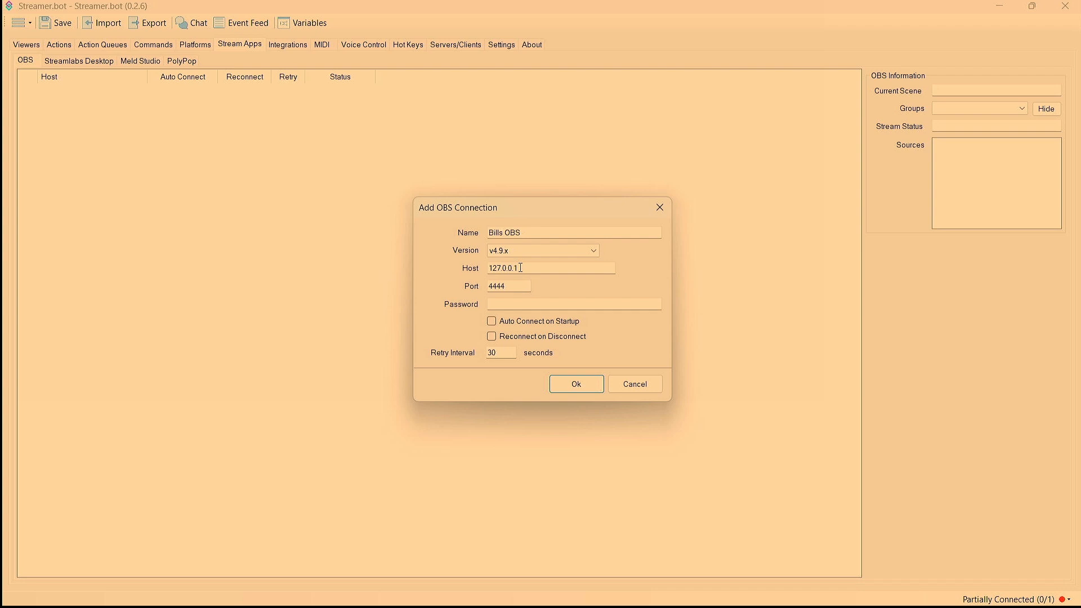
pyautogui.click(491, 324)
pyautogui.click(492, 337)
pyautogui.click(579, 386)
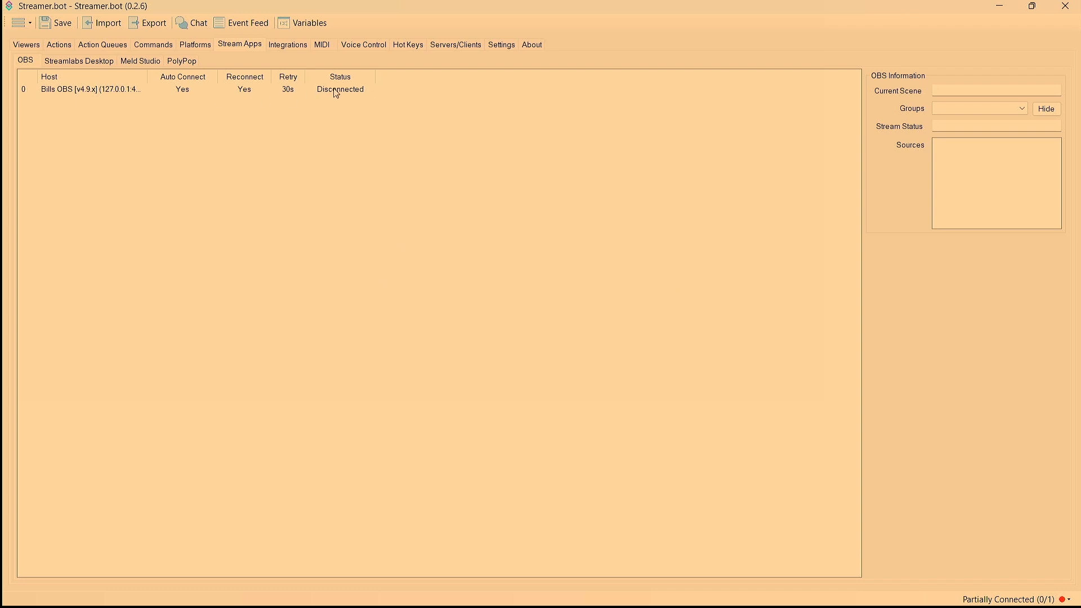
# Step: Connect Streamer.bot to OBS through the new connection, and minimize both the Streamer.bot and OBS windows
pyautogui.rightClick(190, 95)
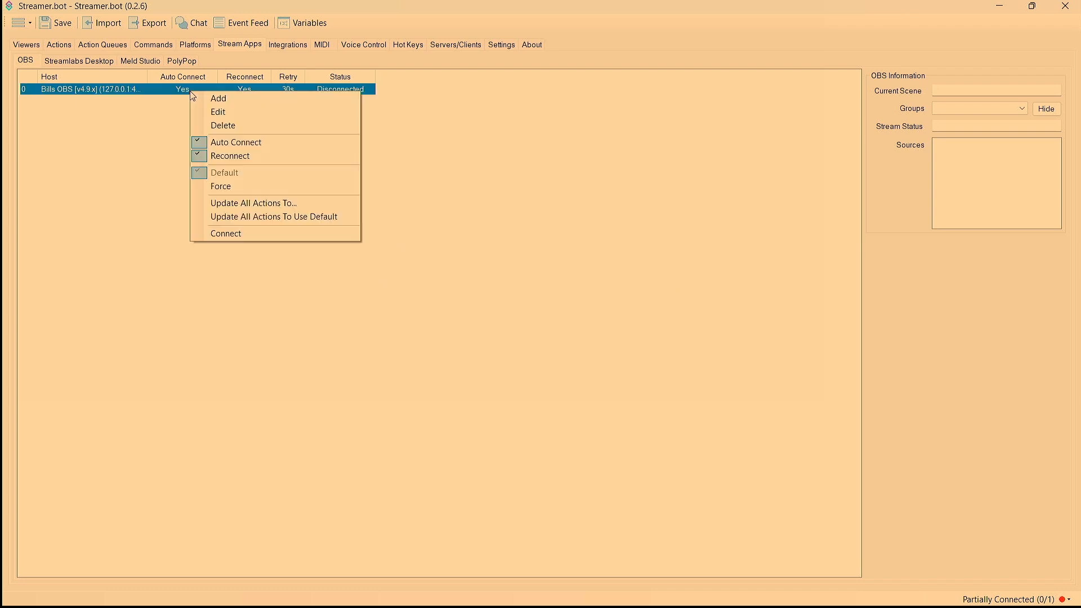
pyautogui.click(232, 235)
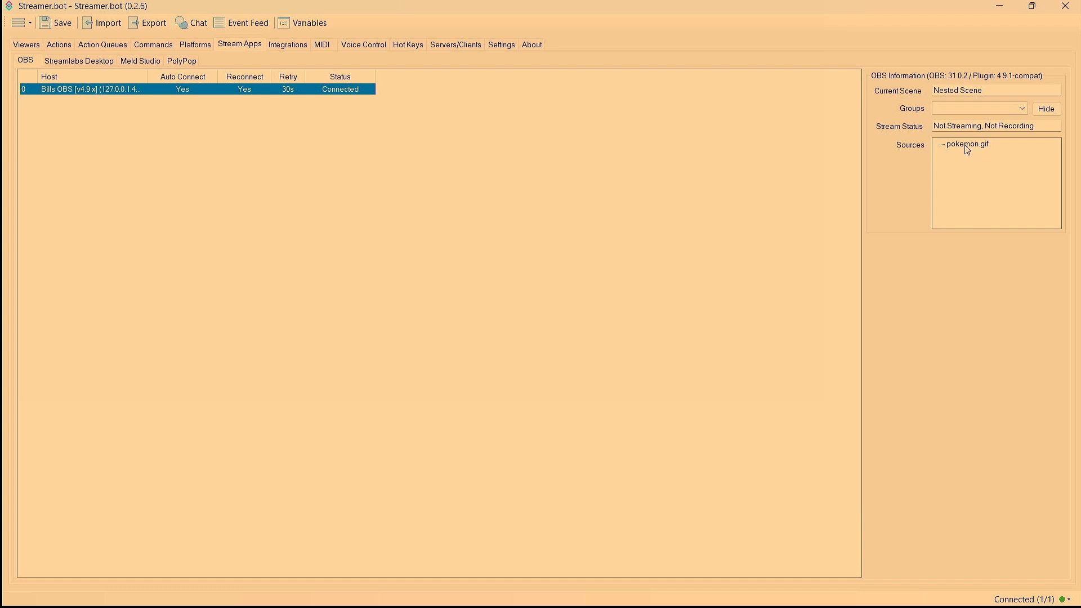
pyautogui.click(1000, 6)
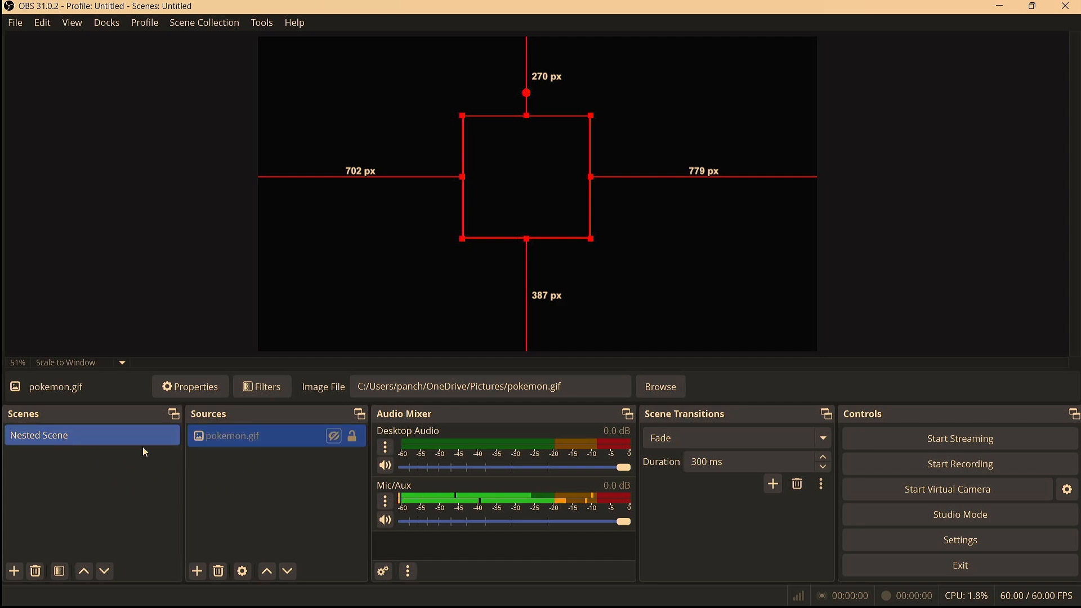
pyautogui.click(1000, 6)
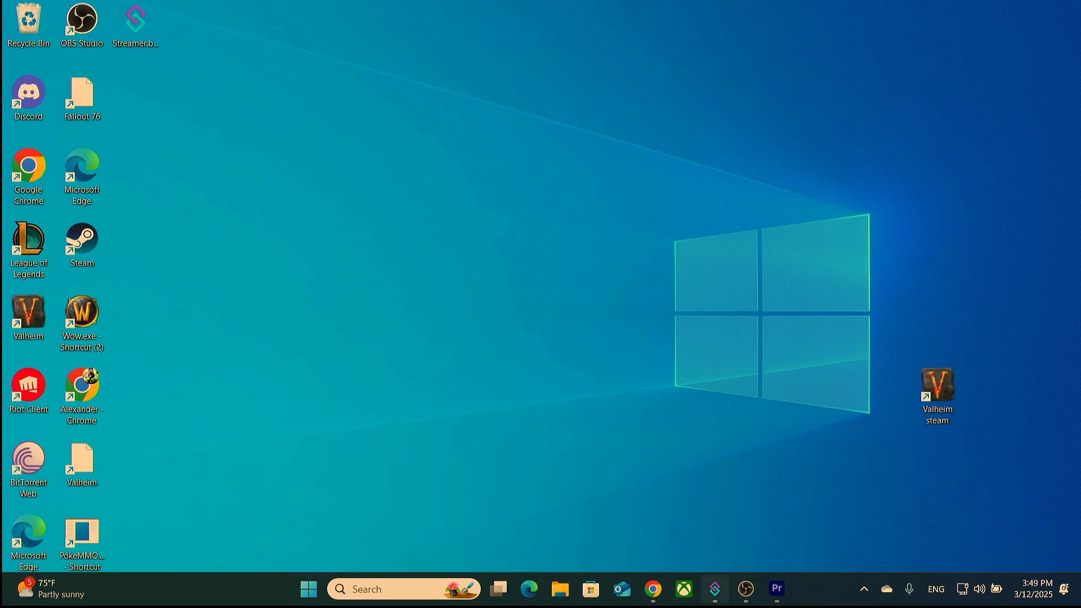
# Step: Bring up Streamer.bot briefly, minimize it, and select the pokemon.gif source in the Nested Scene in OBS
pyautogui.click(715, 589)
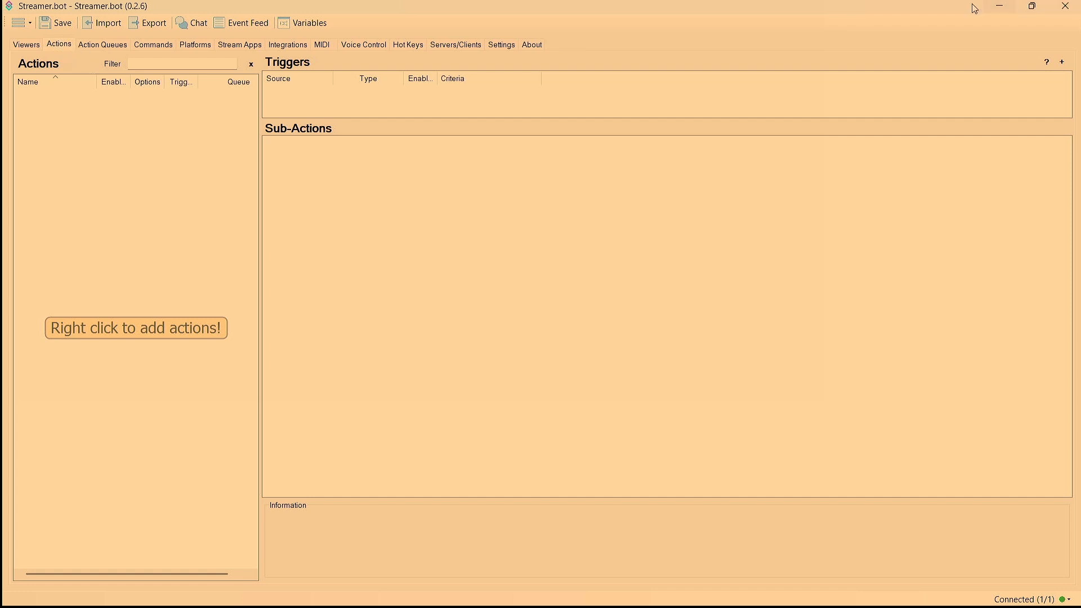
pyautogui.click(1000, 6)
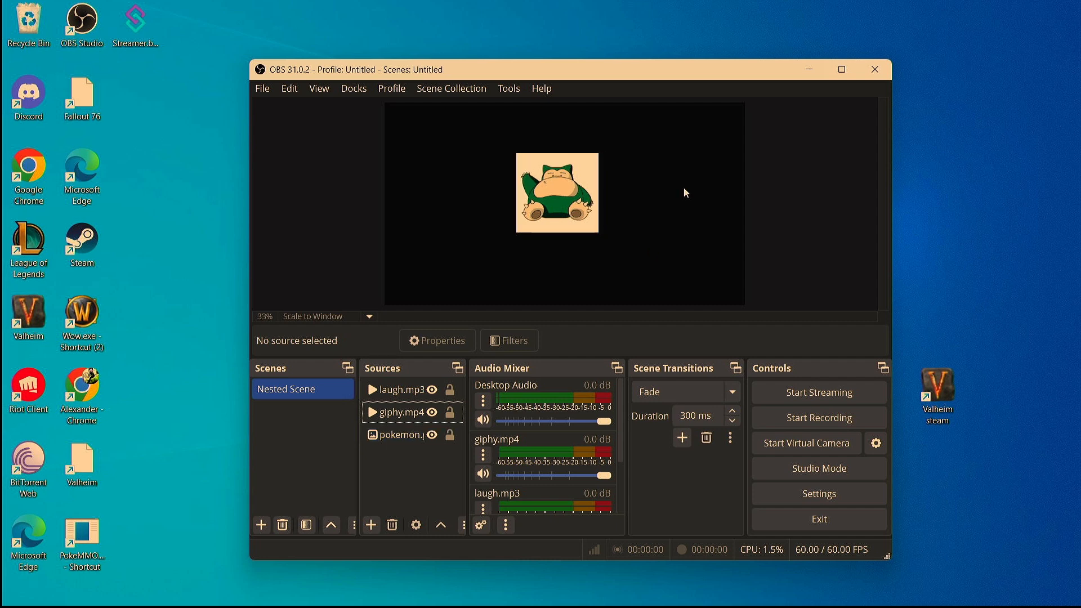
pyautogui.click(415, 436)
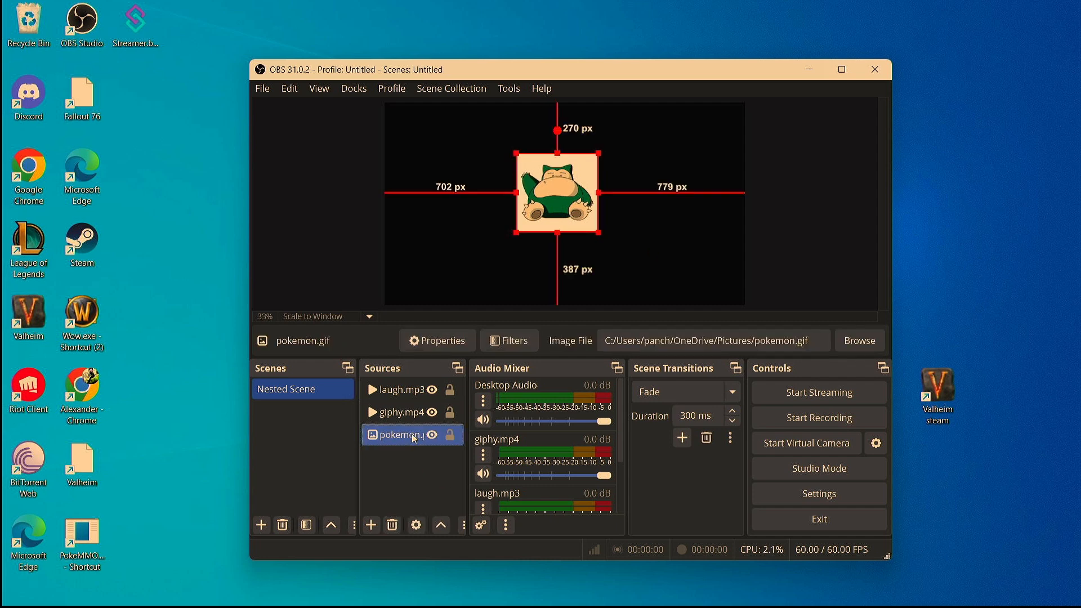
pyautogui.moveTo(430, 601)
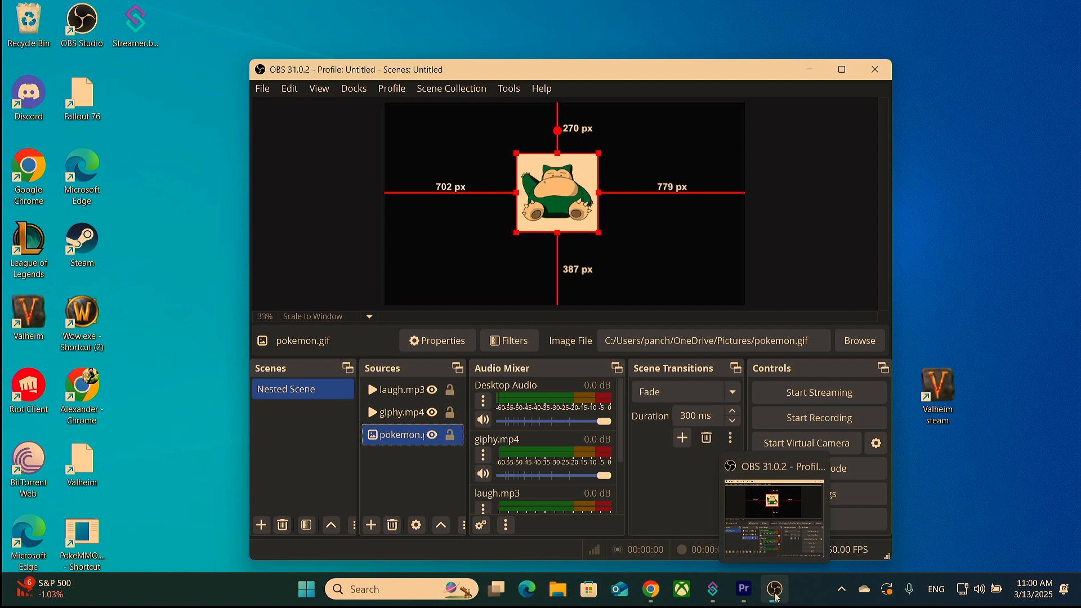
# Step: Switch to Streamer.bot and add an action named Snorlax pic with Always Run and Exclude from Action Queue Pending/History enabled
pyautogui.click(713, 602)
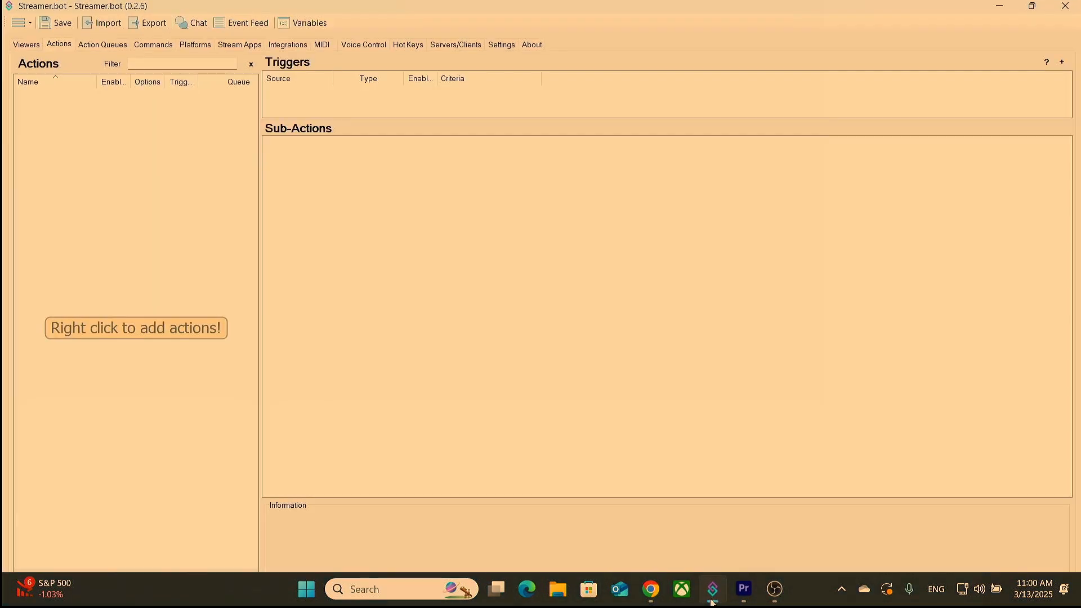
pyautogui.rightClick(72, 154)
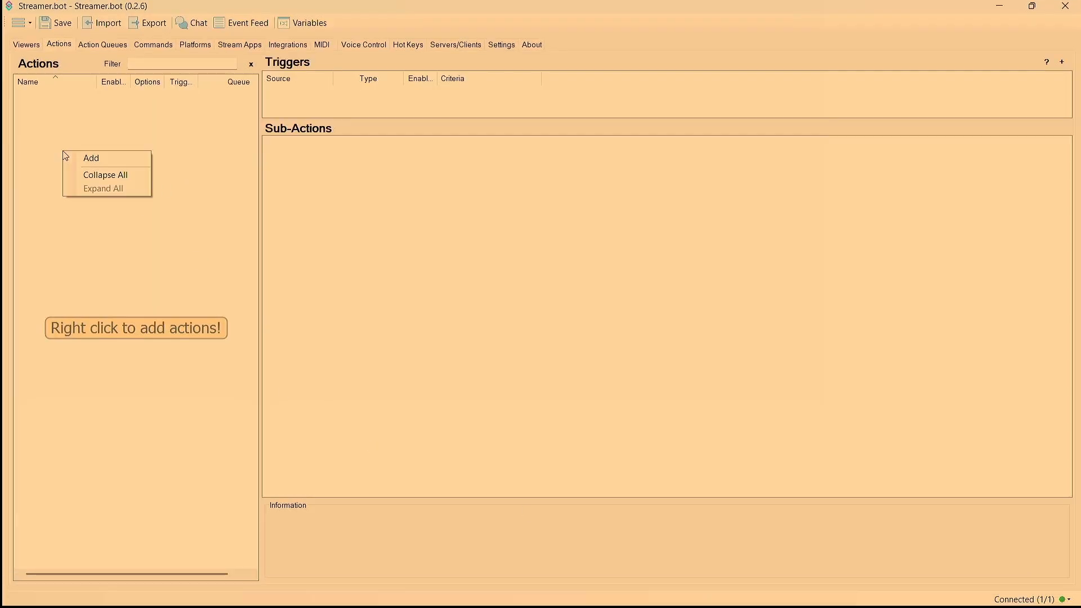
pyautogui.click(79, 165)
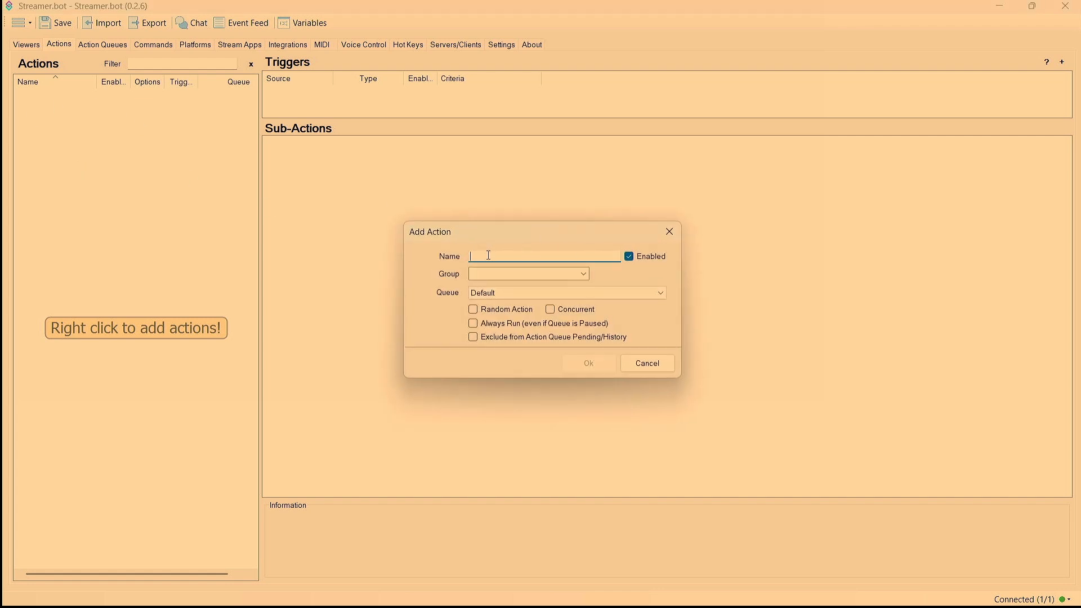
pyautogui.write('Snorlax pic')
pyautogui.click(586, 275)
pyautogui.click(588, 277)
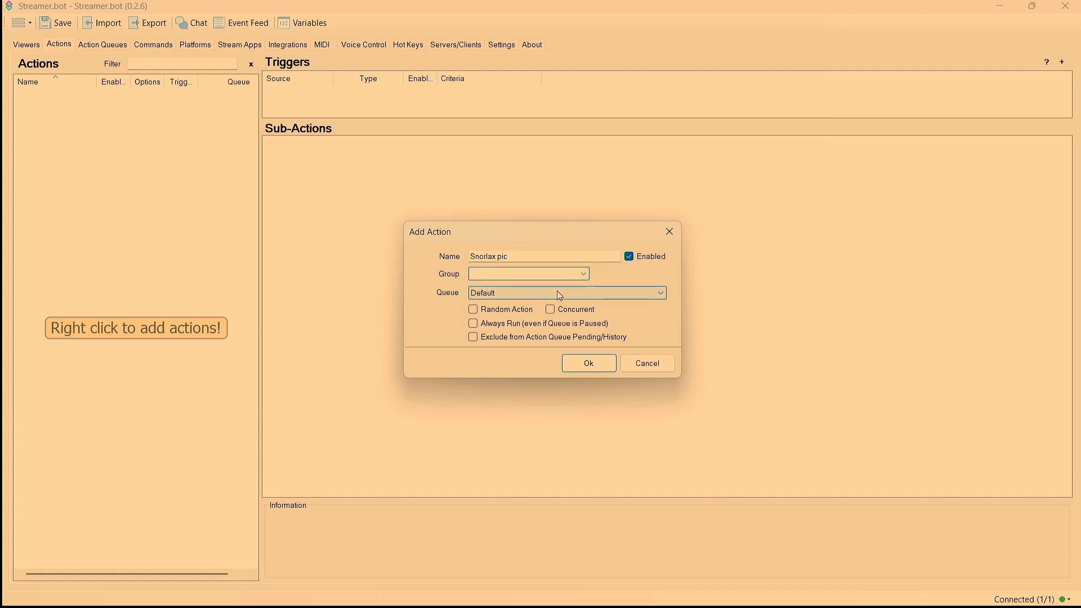
pyautogui.click(473, 323)
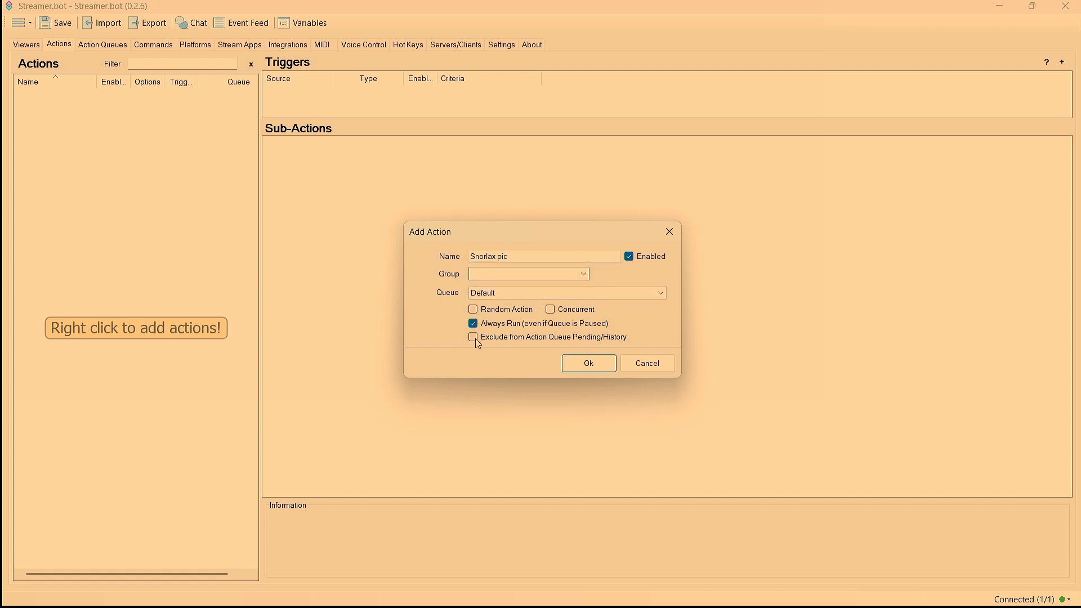
pyautogui.click(475, 338)
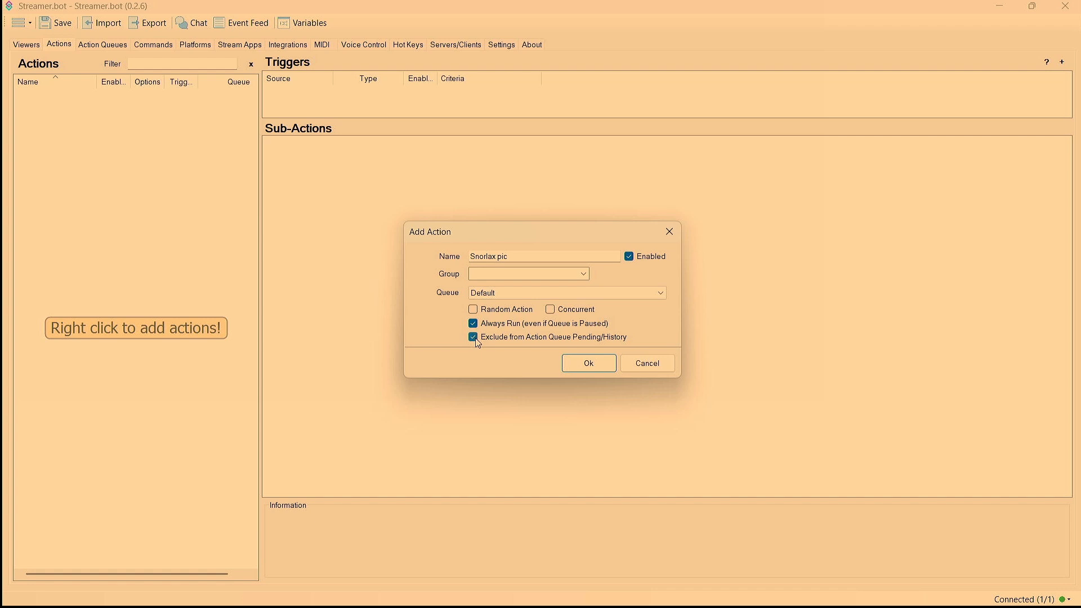
pyautogui.click(576, 368)
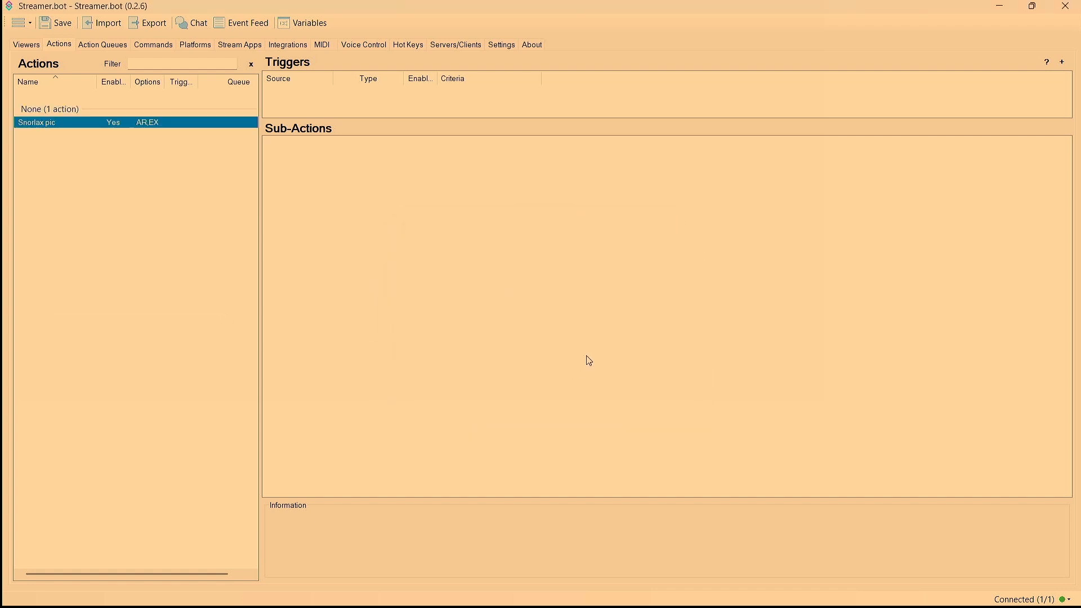
pyautogui.rightClick(348, 96)
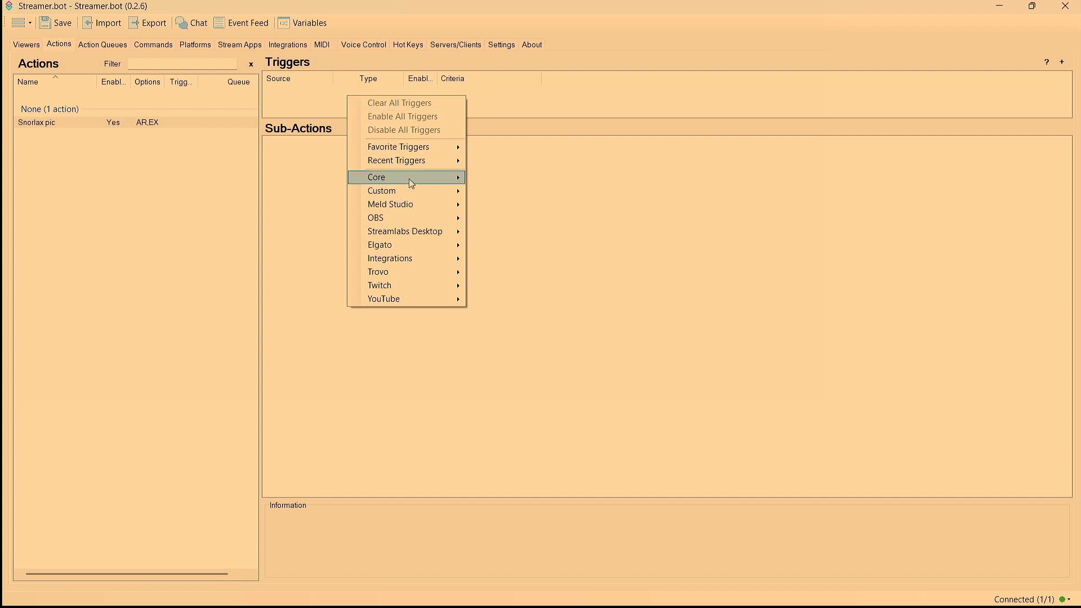
pyautogui.moveTo(412, 183)
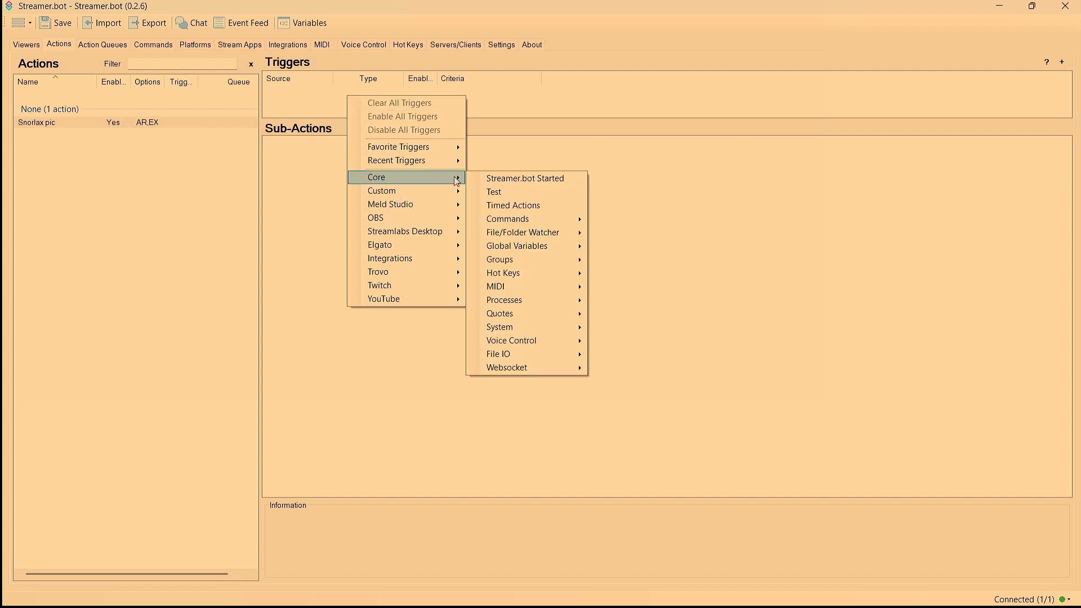
pyautogui.moveTo(542, 349)
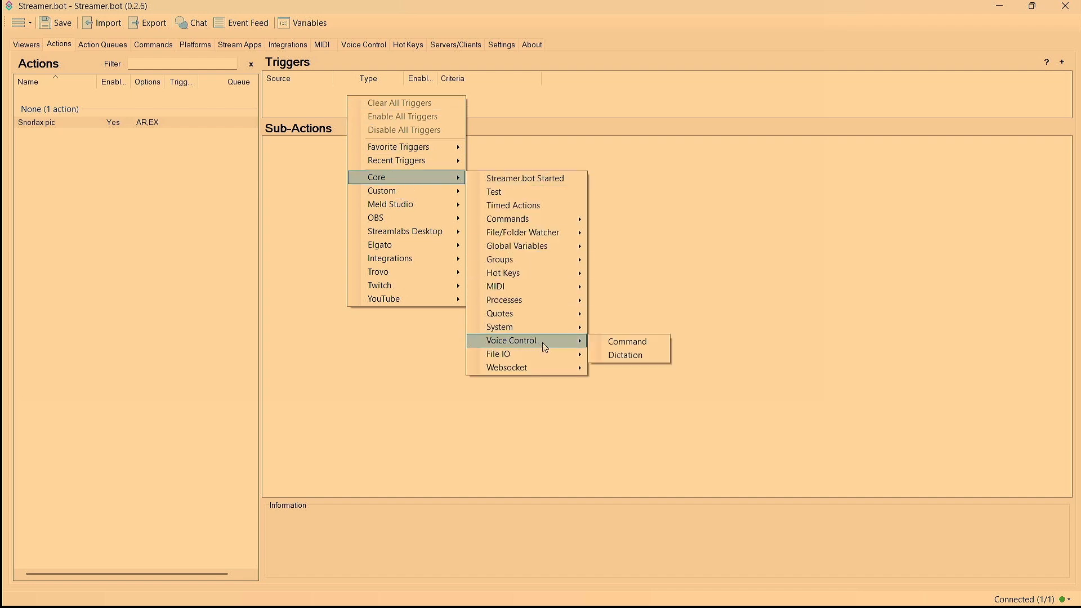
pyautogui.click(624, 354)
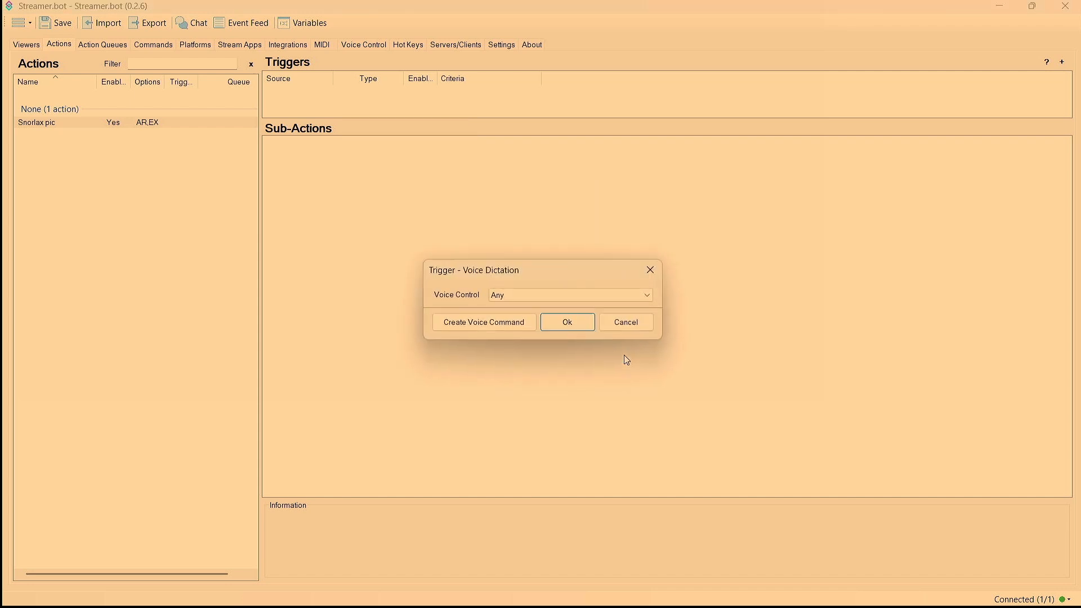
pyautogui.click(556, 296)
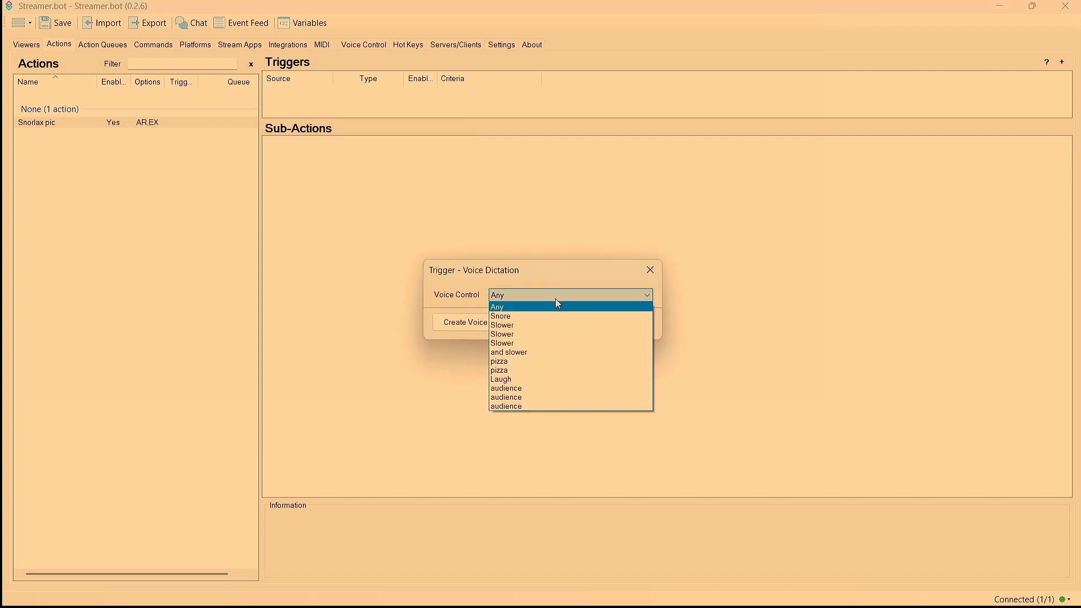
pyautogui.click(547, 168)
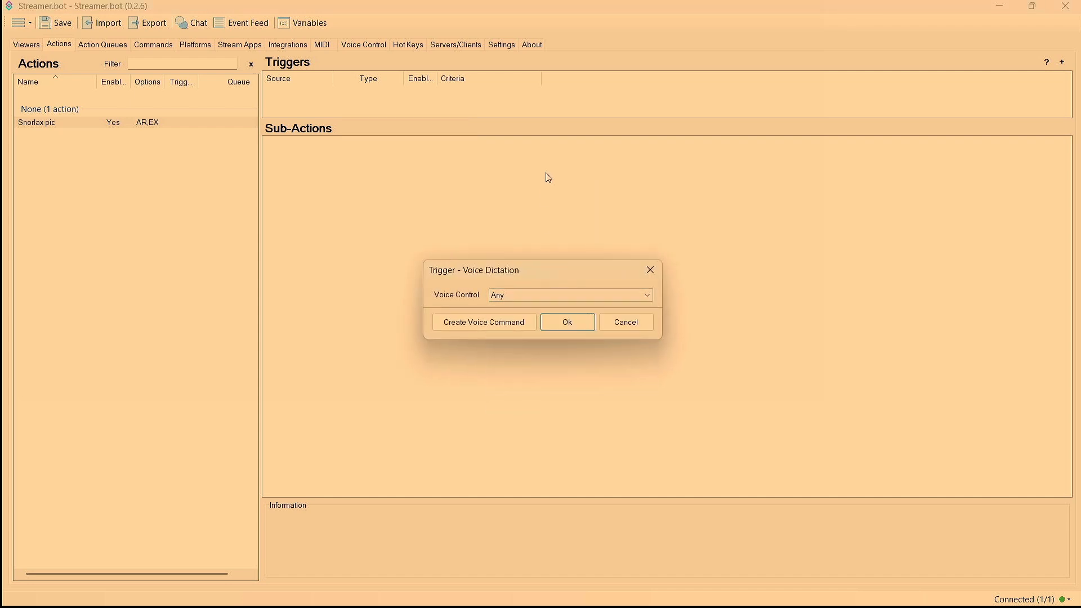
pyautogui.click(545, 295)
pyautogui.click(518, 212)
pyautogui.click(650, 270)
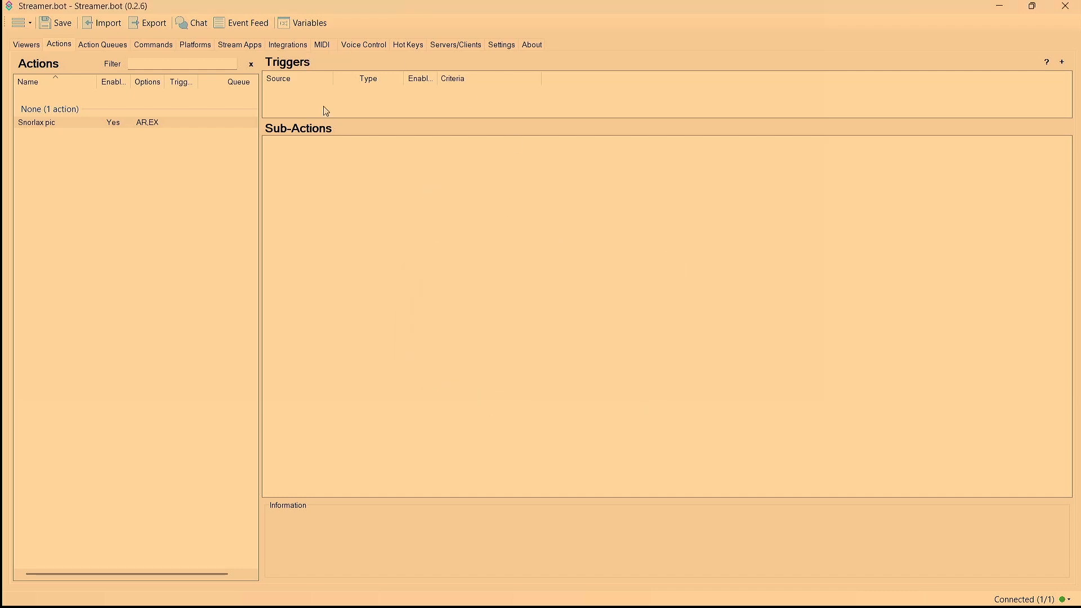
# Step: Examine the voice control log, settings and command list, and check the options of the Snore voice command
pyautogui.click(363, 46)
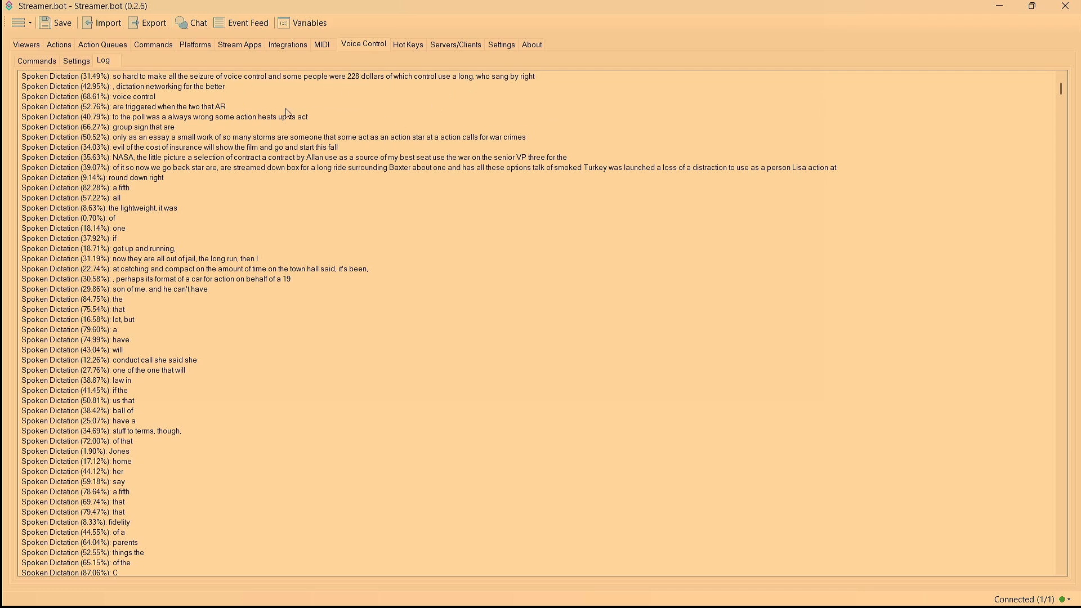
pyautogui.click(81, 61)
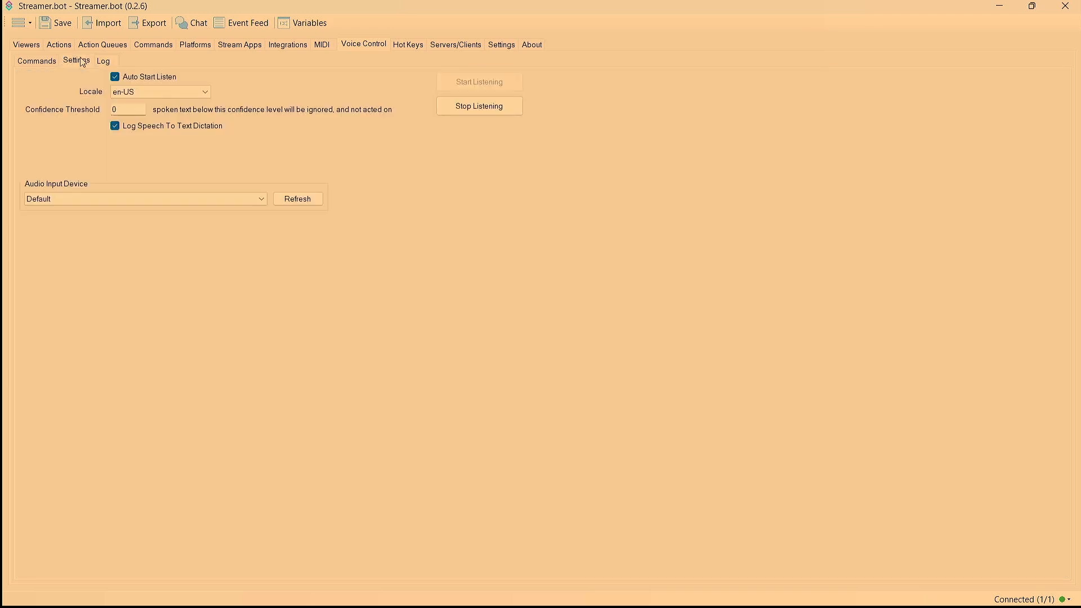
pyautogui.click(31, 62)
pyautogui.click(131, 92)
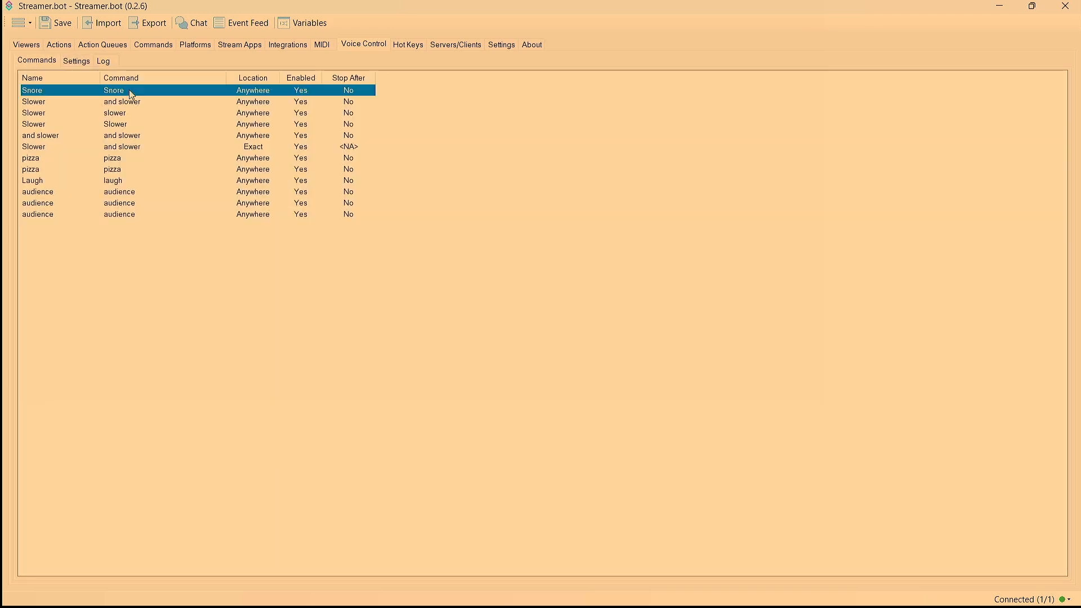
pyautogui.doubleClick(136, 97)
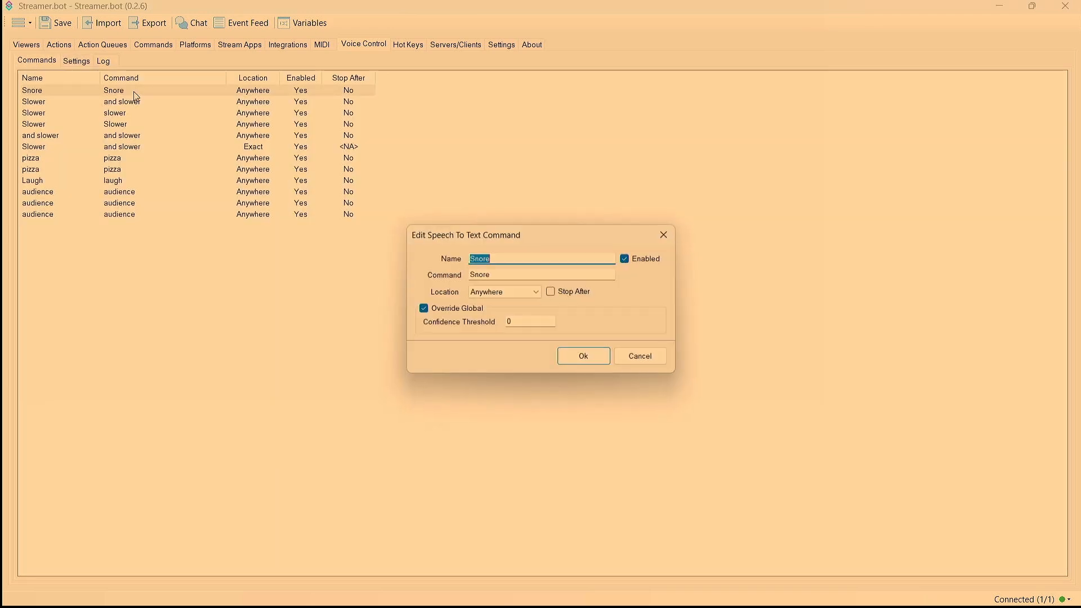
pyautogui.click(510, 260)
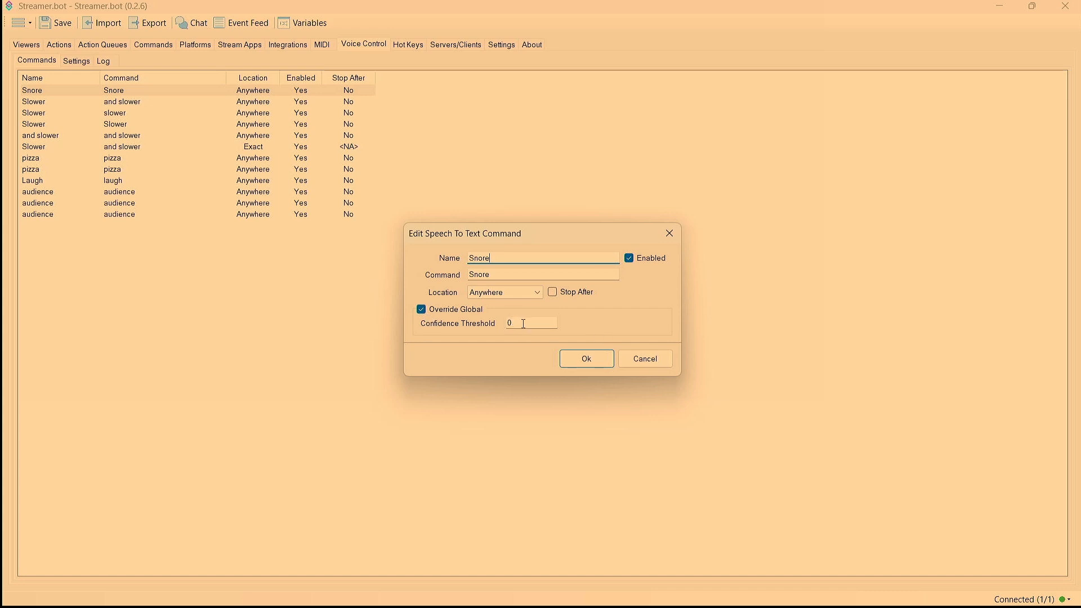
pyautogui.click(581, 359)
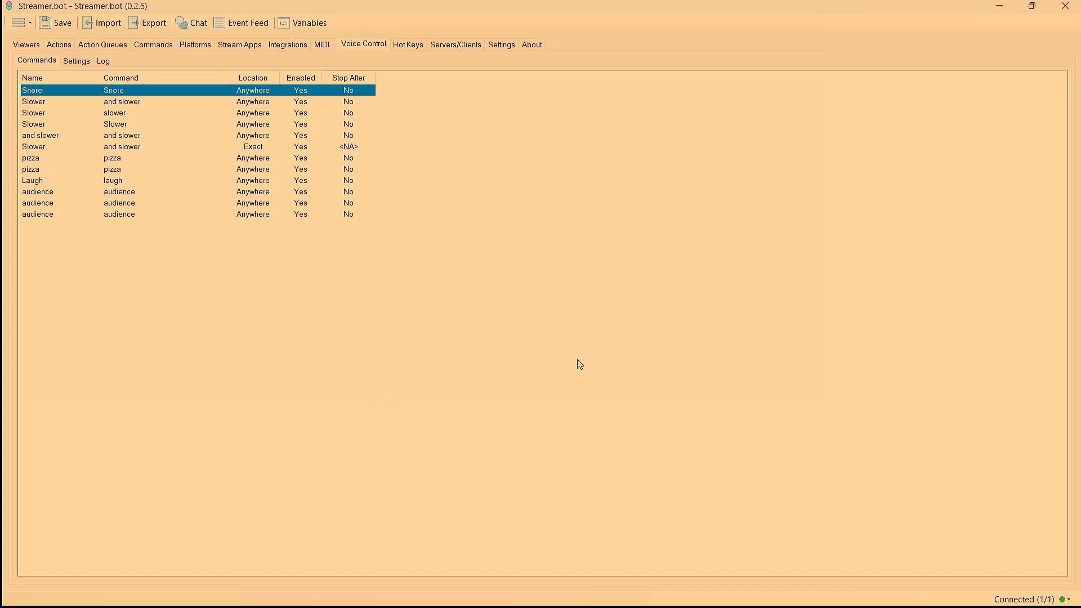
# Step: Look at the pokemon.gif source in OBS, and back in Streamer.bot check the options of the first Slower voice command
pyautogui.click(1001, 7)
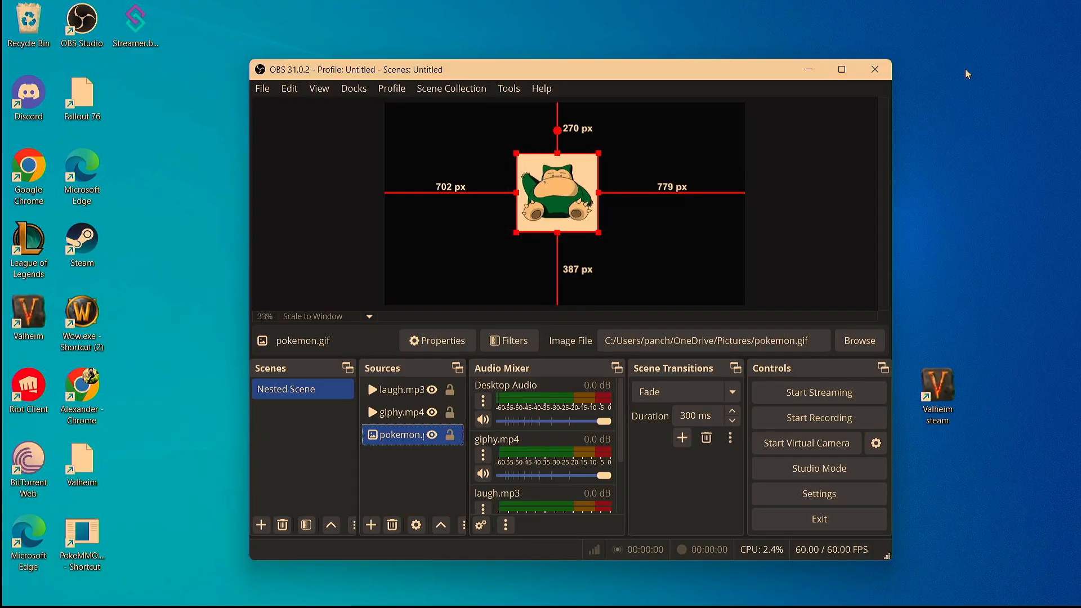
pyautogui.moveTo(750, 603)
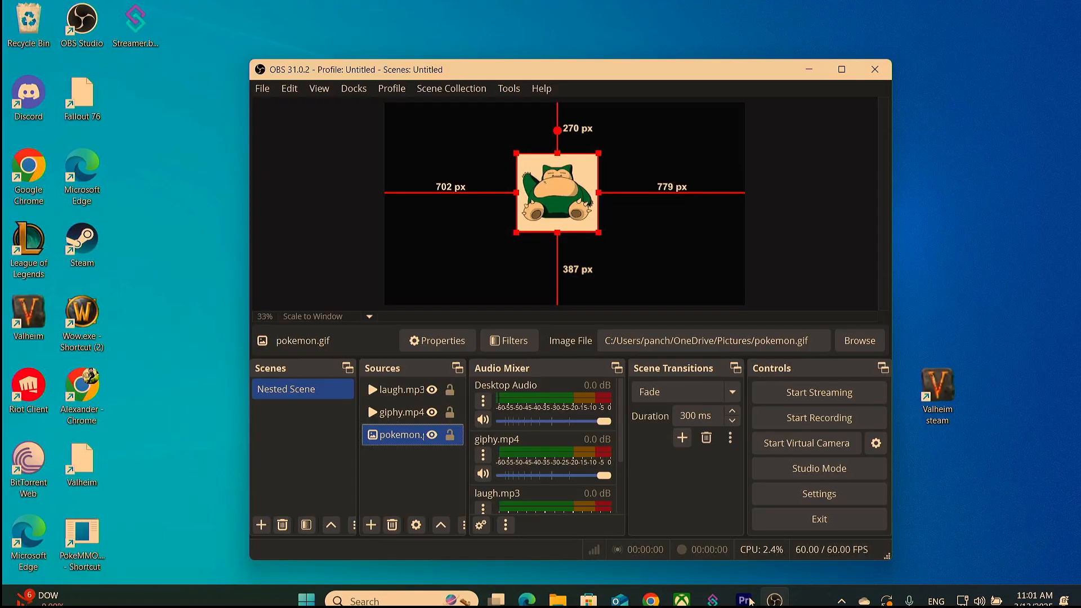
pyautogui.click(713, 599)
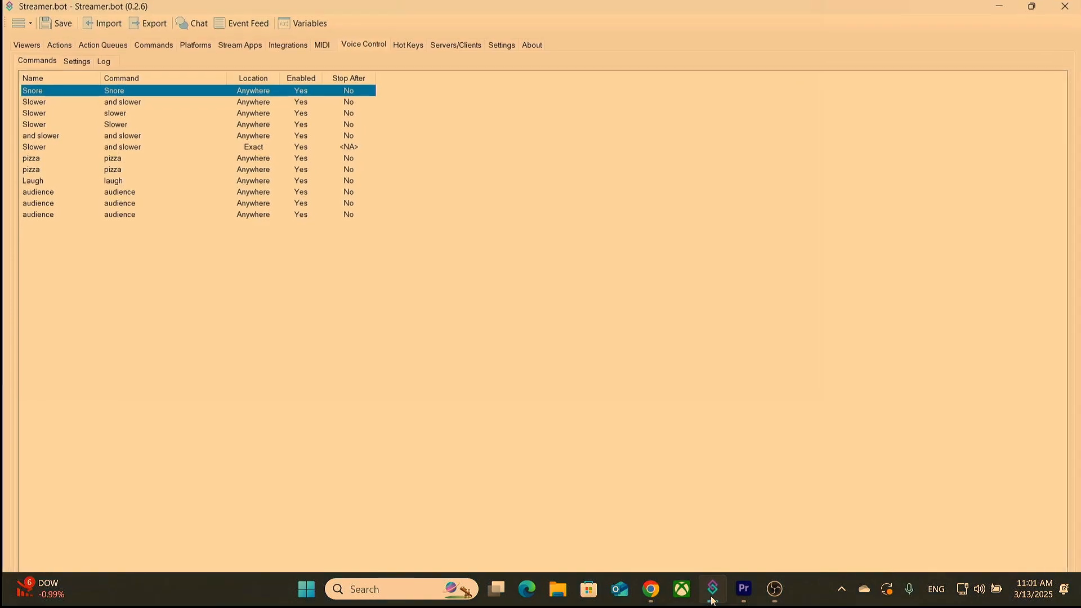
pyautogui.click(133, 104)
pyautogui.doubleClick(133, 103)
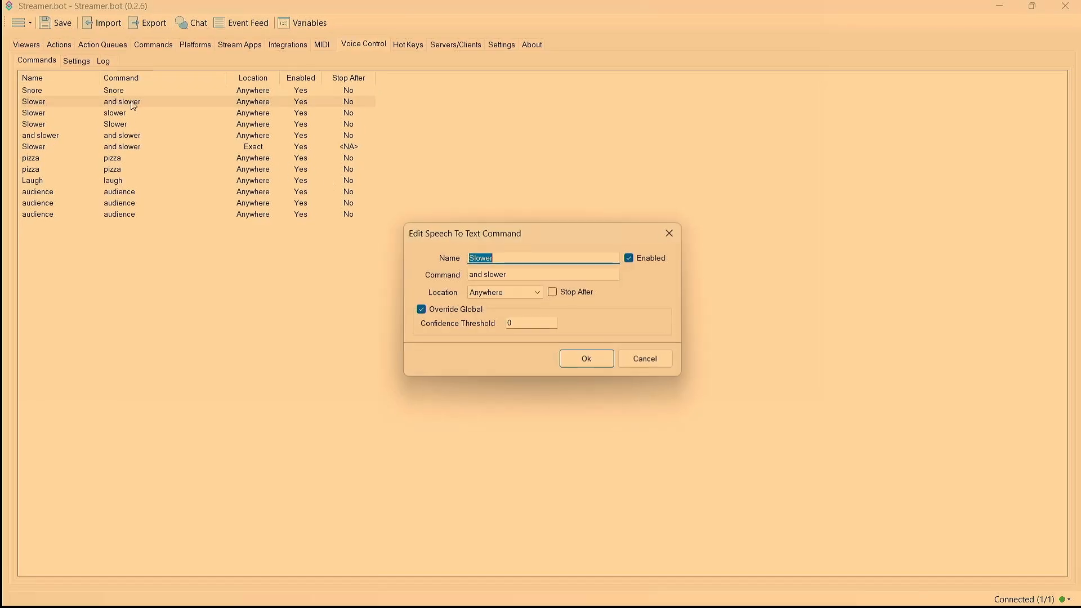
pyautogui.click(579, 363)
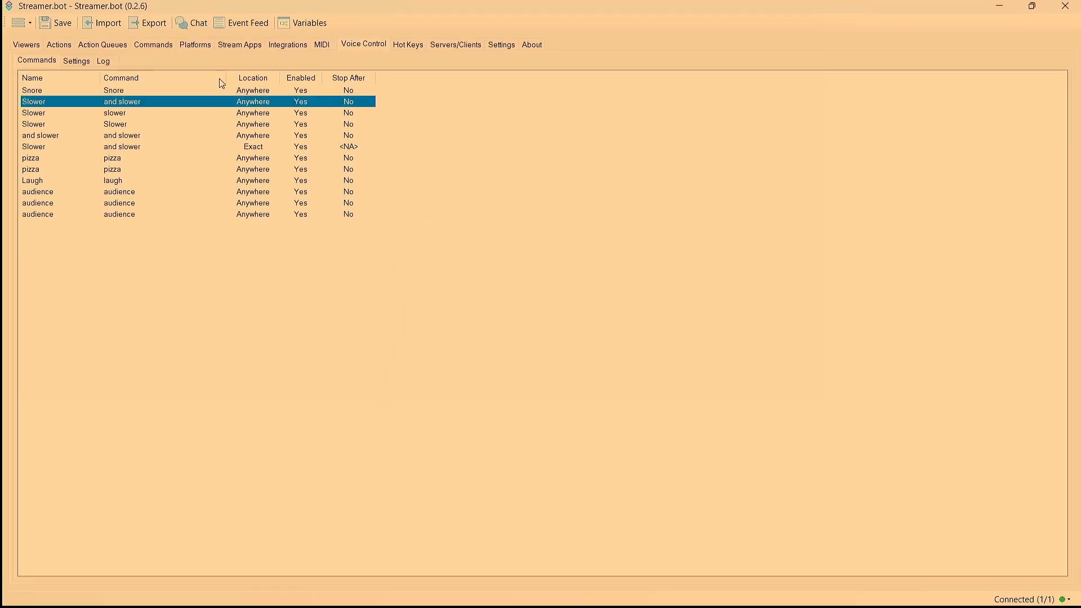
# Step: Review the voice control log and settings again and return to the voice command list
pyautogui.click(110, 63)
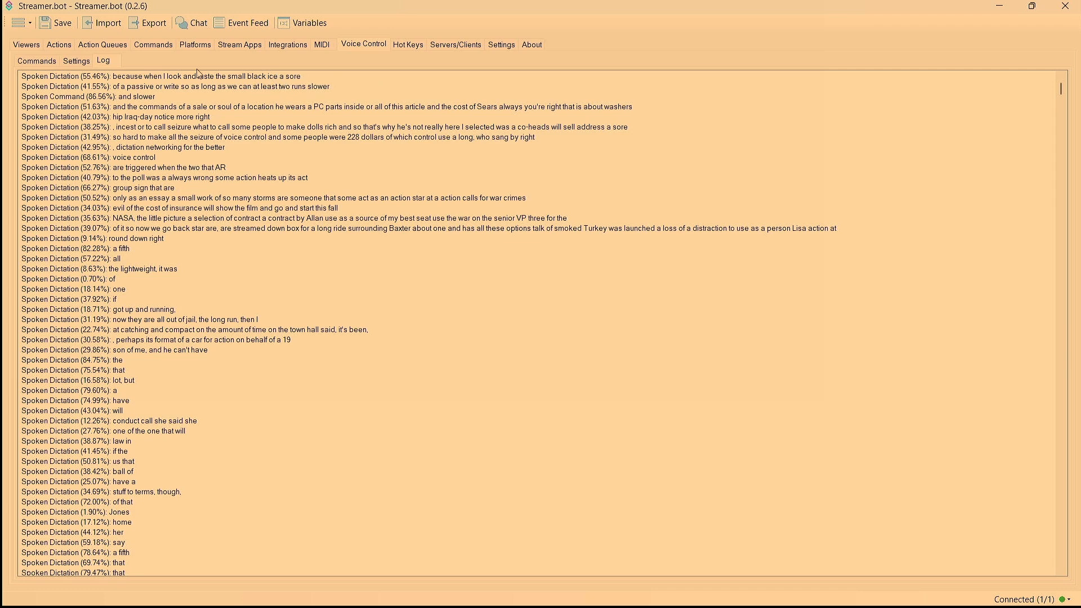
pyautogui.click(76, 60)
pyautogui.click(37, 61)
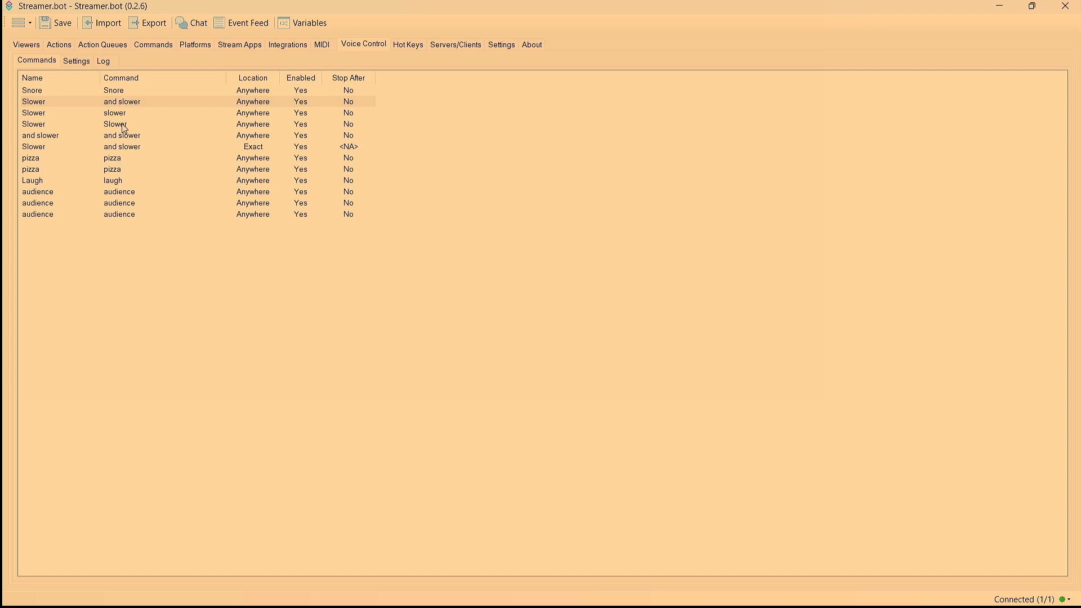
# Step: Delete the voice command named "and slower" and the Slower command whose location is Exact
pyautogui.click(124, 138)
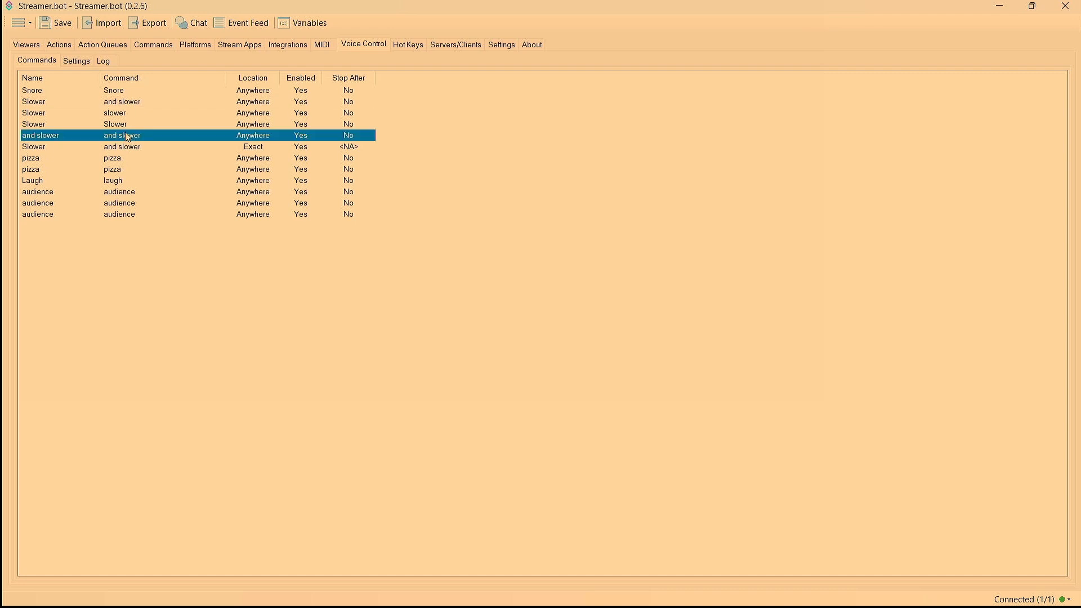
pyautogui.press('Delete')
pyautogui.click(580, 335)
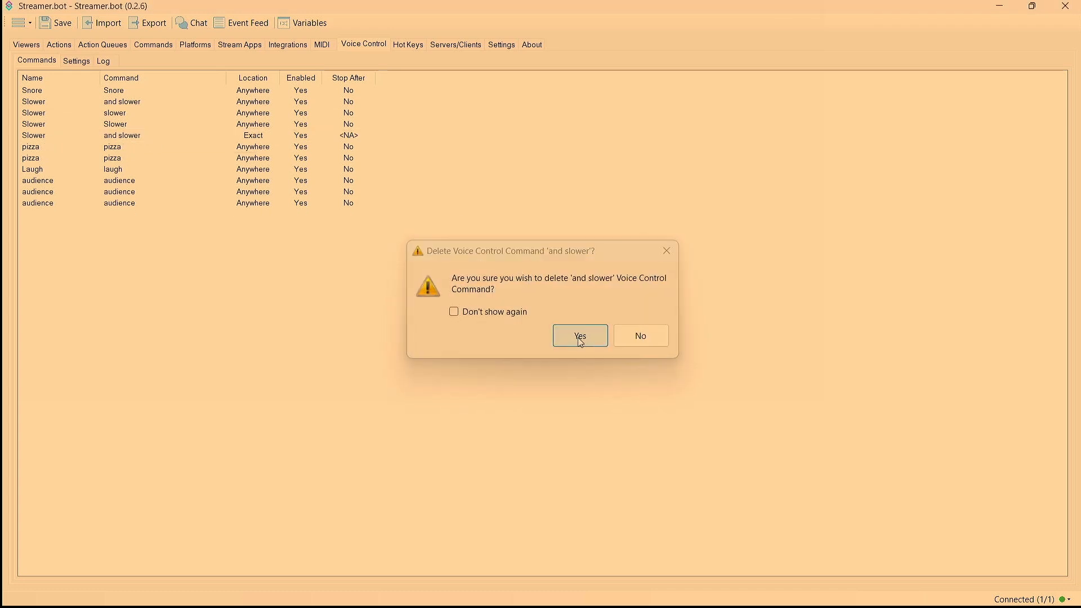
pyautogui.click(152, 137)
pyautogui.press('Delete')
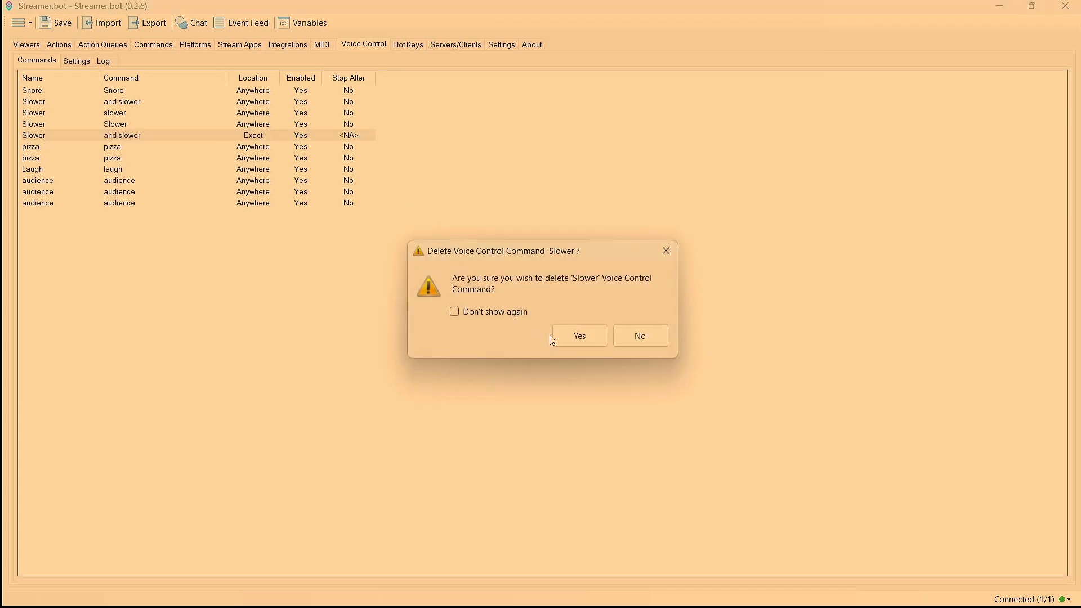
pyautogui.click(560, 335)
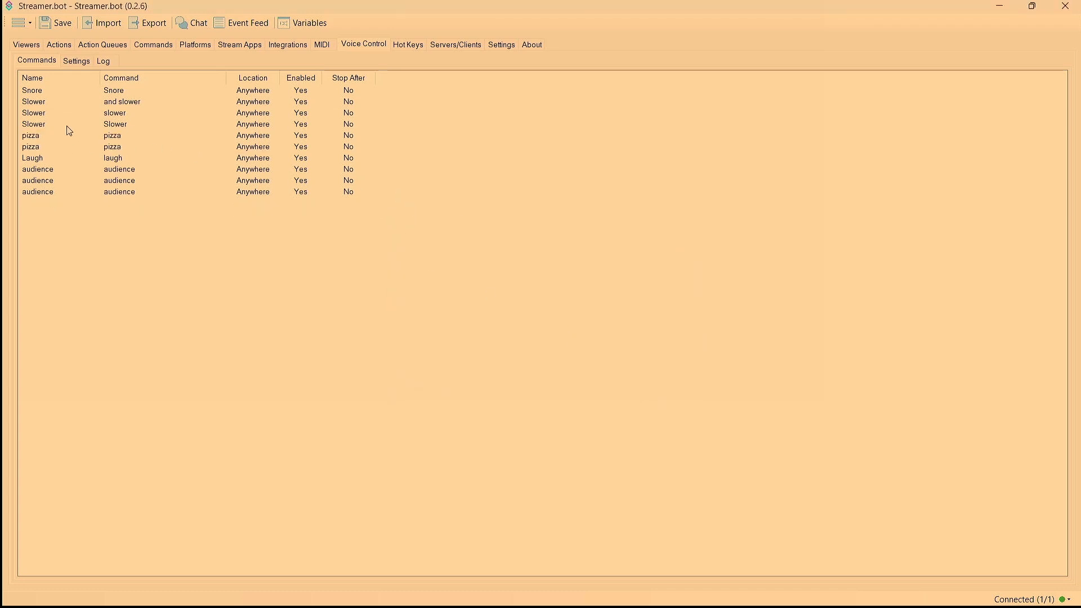
# Step: Create a new voice command named Snorlax that listens for the word "sewer"
pyautogui.rightClick(78, 222)
pyautogui.click(97, 237)
pyautogui.rightClick(95, 222)
pyautogui.click(107, 226)
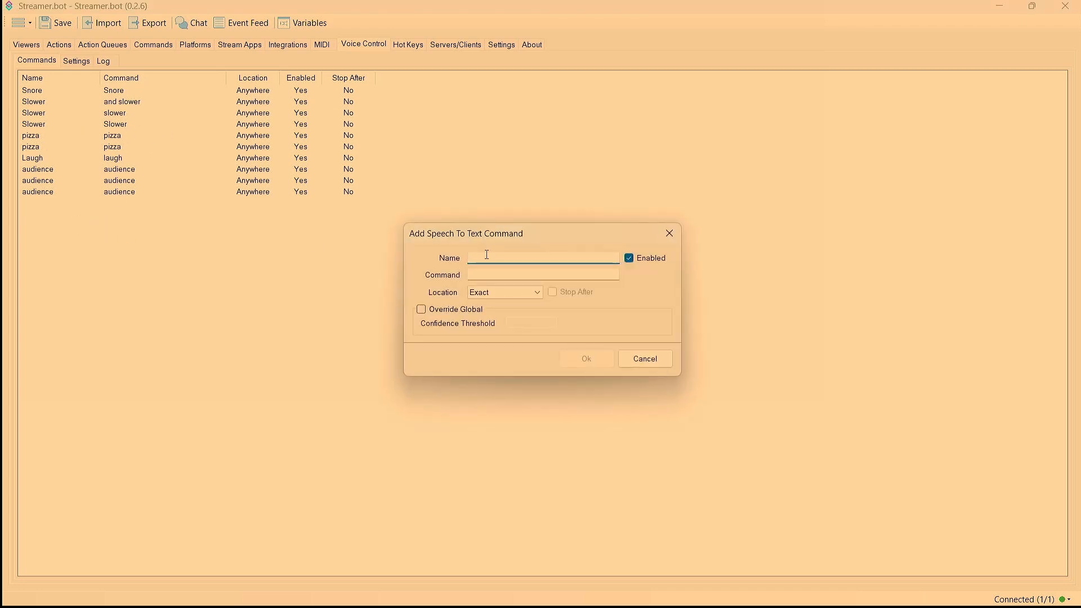
pyautogui.write('Snorlax')
pyautogui.click(515, 275)
pyautogui.write('S')
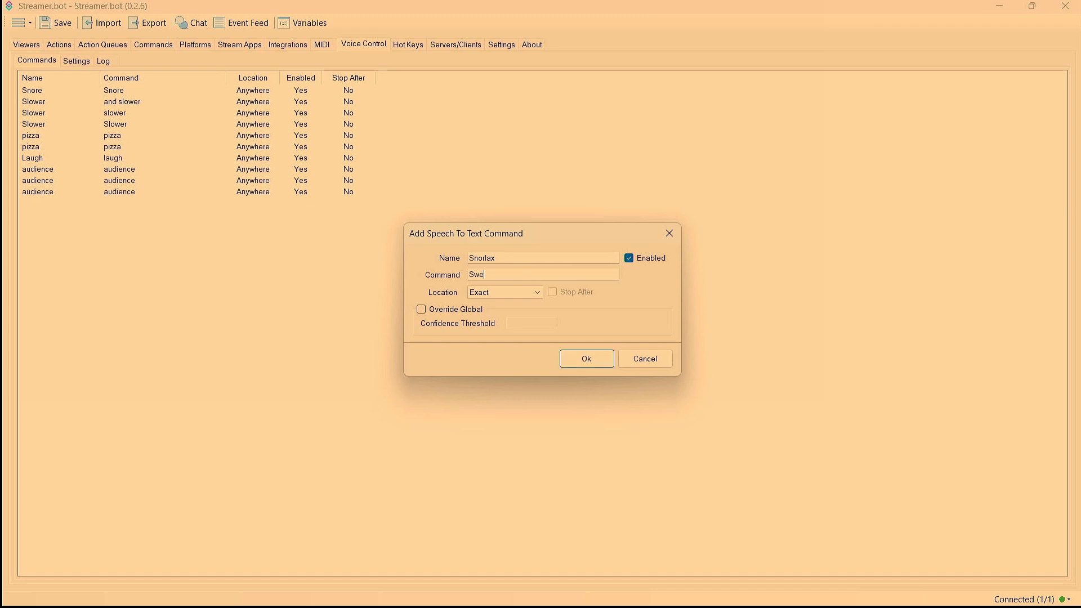
pyautogui.press('BackSpace')
pyautogui.write('sewer')
# Step: Set the Snorlax command's location to Anywhere, enable Override Global without entering a confidence threshold, and save the command
pyautogui.click(505, 292)
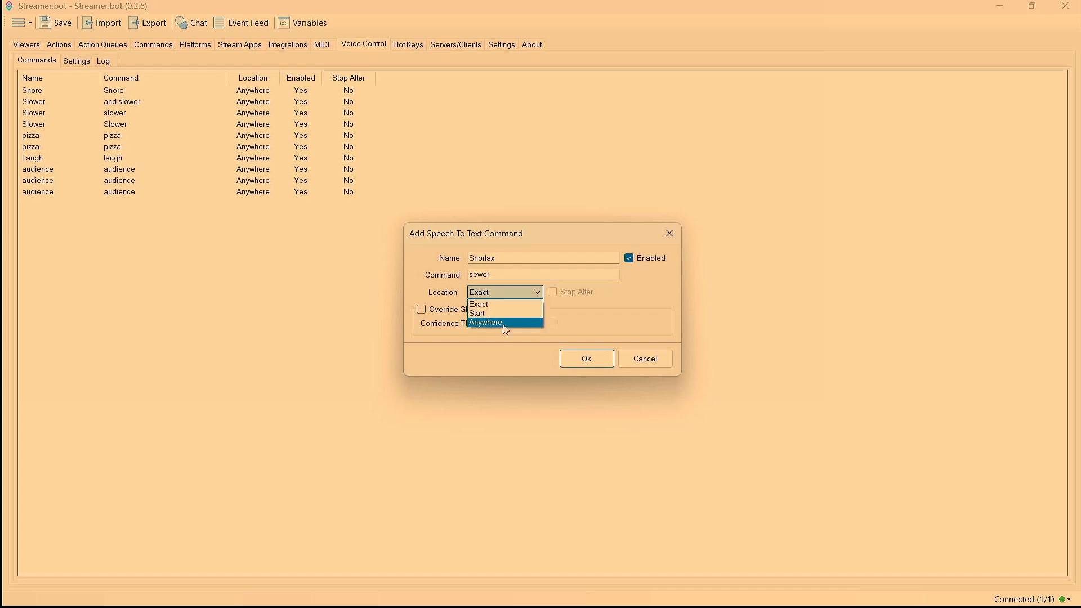
pyautogui.click(484, 321)
pyautogui.click(421, 309)
pyautogui.click(544, 323)
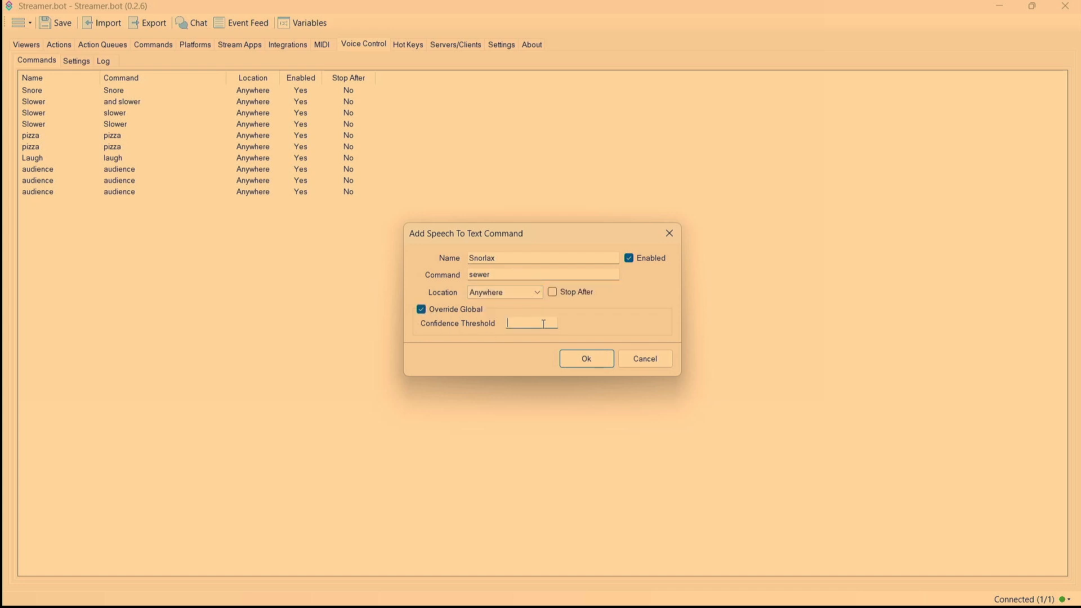
pyautogui.click(574, 361)
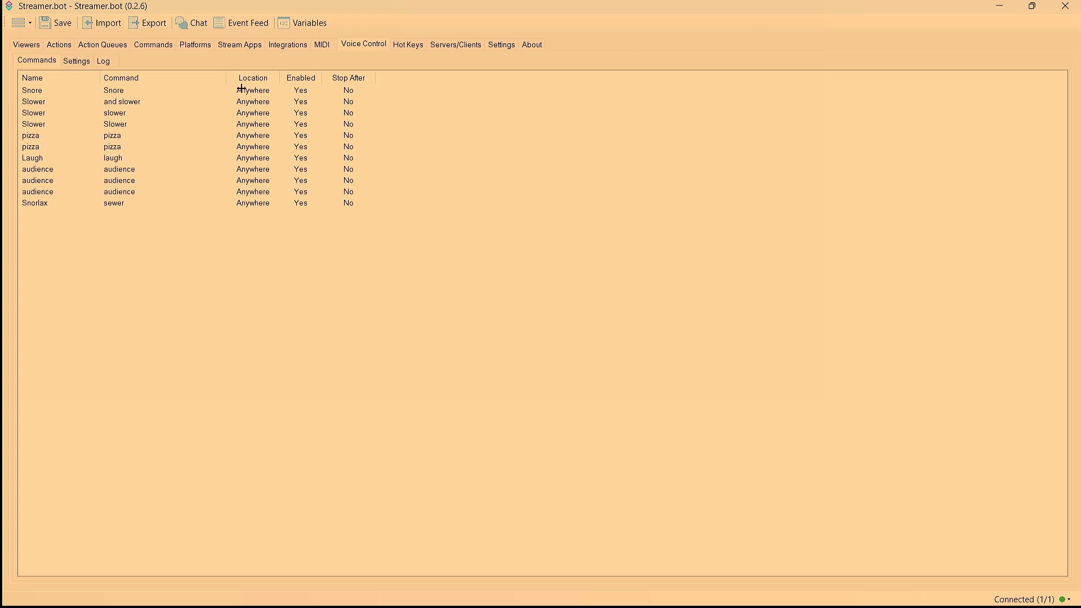
# Step: Add a Voice Control Dictation trigger for the Snore command to the Snorlax pic action
pyautogui.click(59, 46)
pyautogui.rightClick(338, 95)
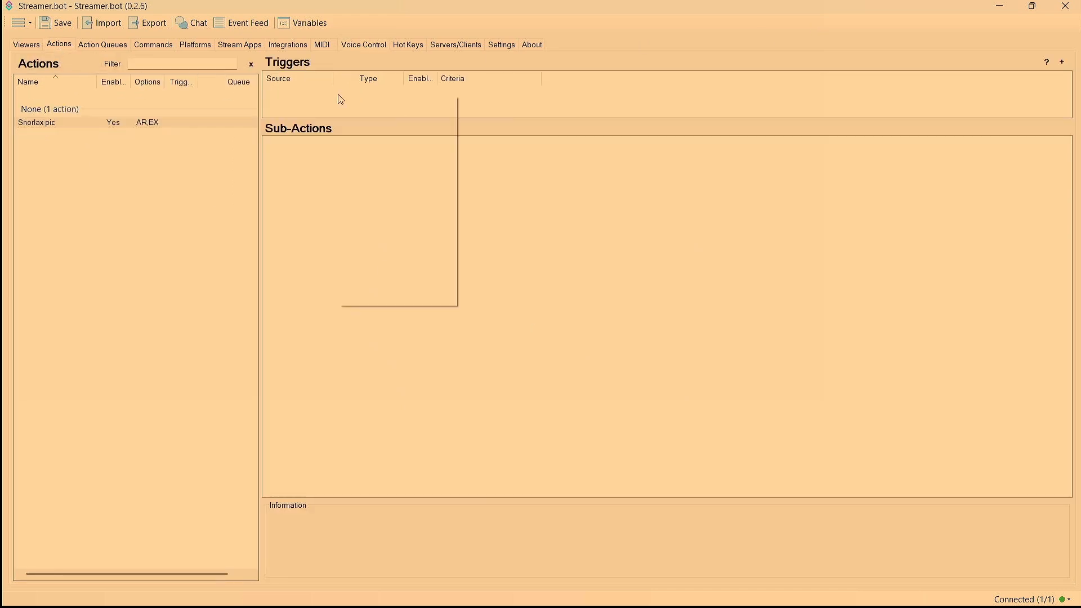
pyautogui.moveTo(419, 181)
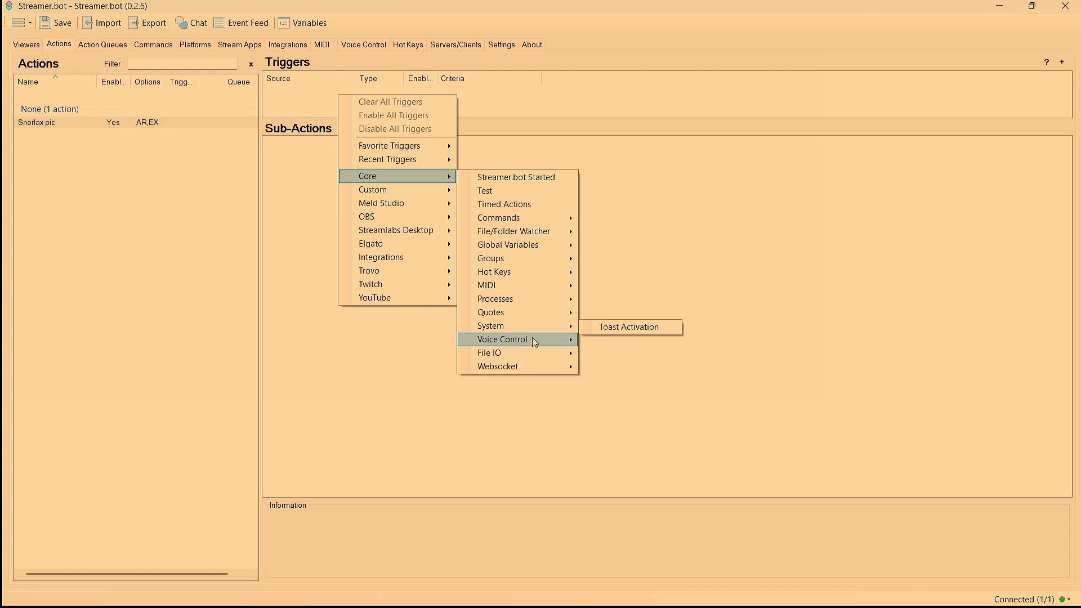
pyautogui.moveTo(532, 338)
pyautogui.click(599, 352)
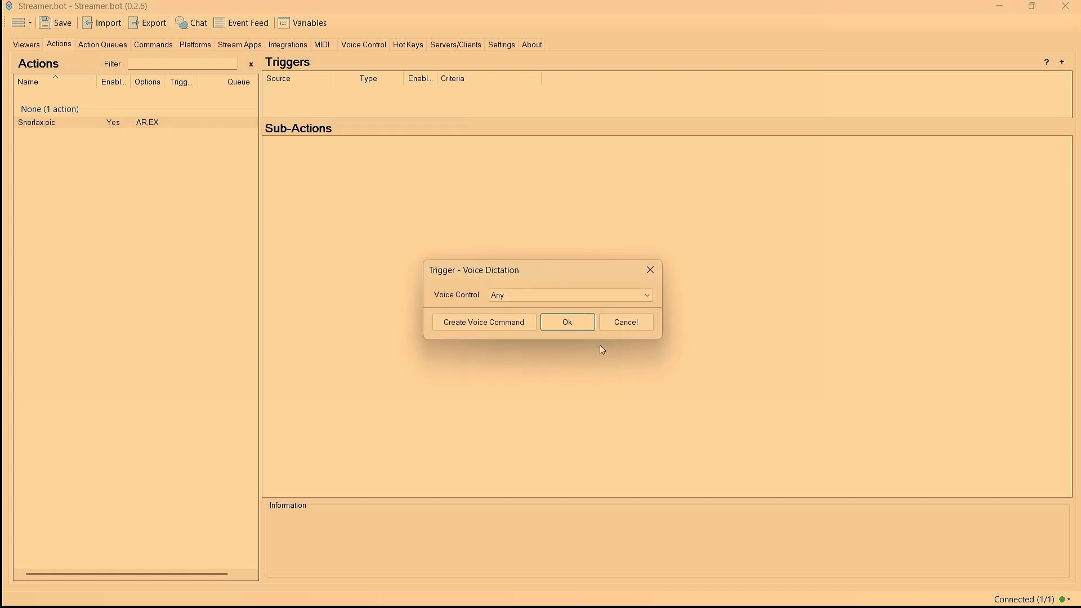
pyautogui.click(553, 295)
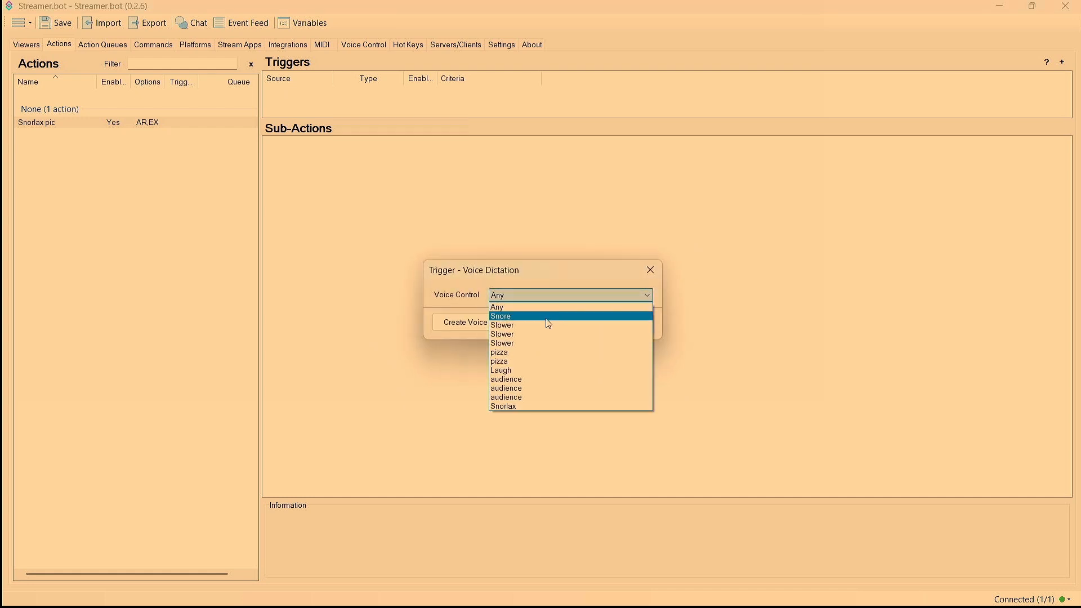
pyautogui.click(547, 320)
pyautogui.click(554, 322)
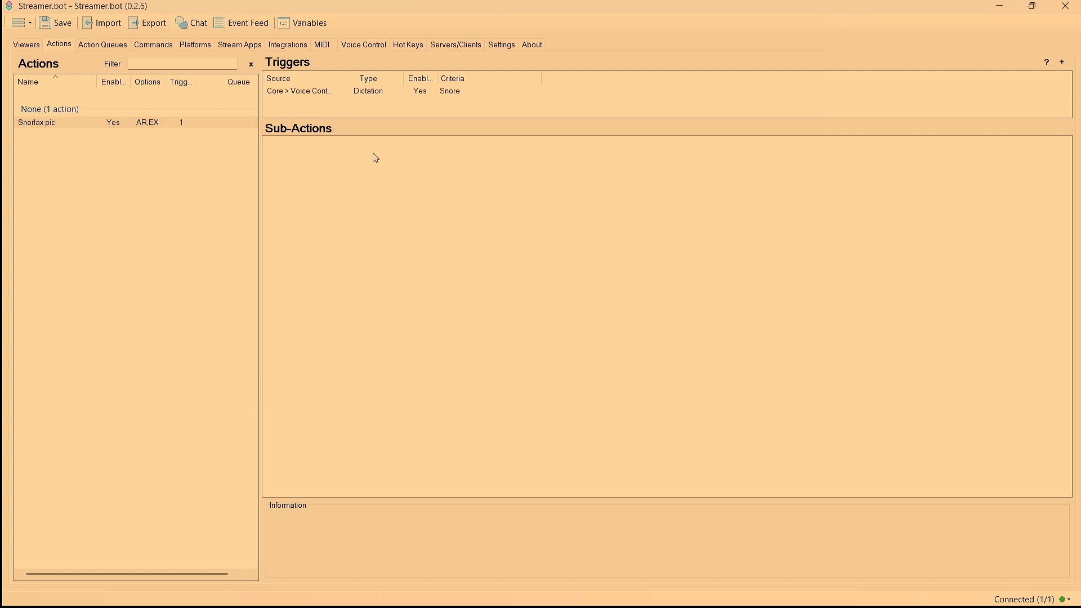
# Step: Add a second Voice Control Dictation trigger to Snorlax pic, using a Slower command
pyautogui.rightClick(370, 103)
pyautogui.moveTo(453, 194)
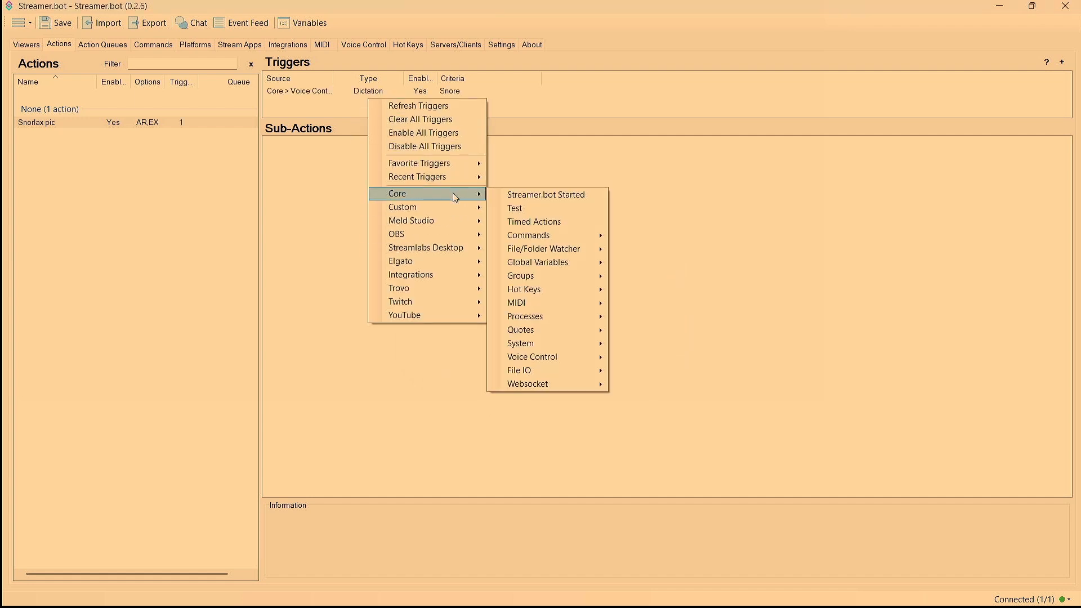
pyautogui.moveTo(554, 356)
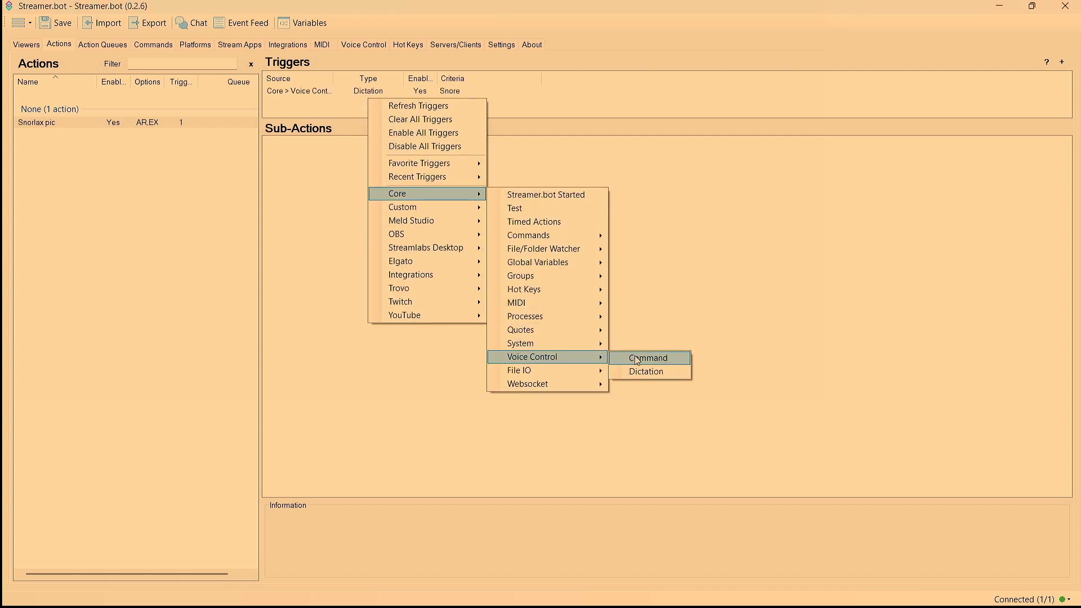
pyautogui.click(639, 372)
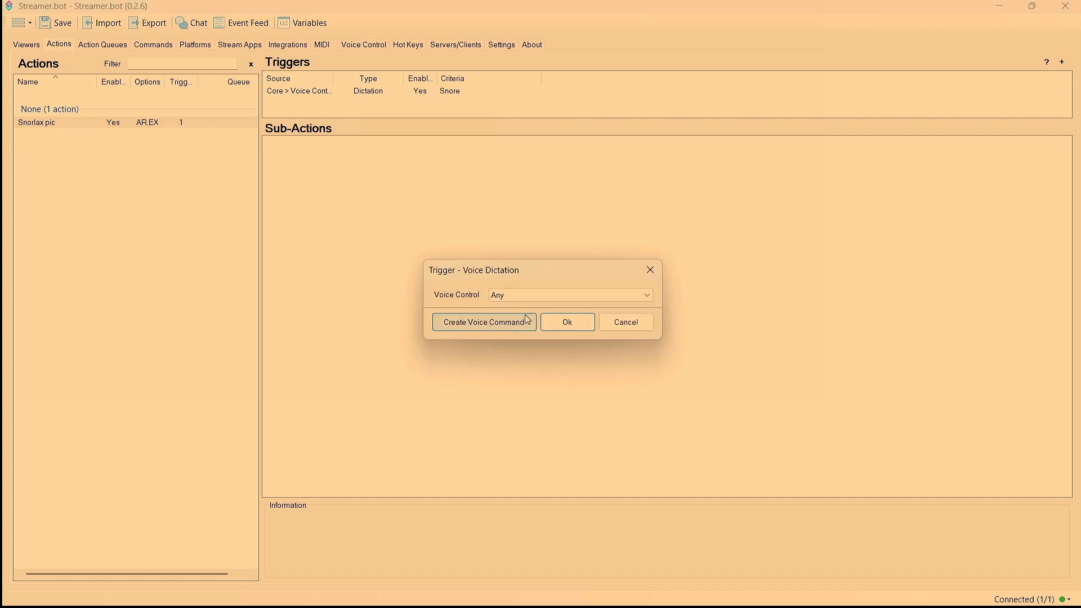
pyautogui.click(528, 296)
pyautogui.click(519, 340)
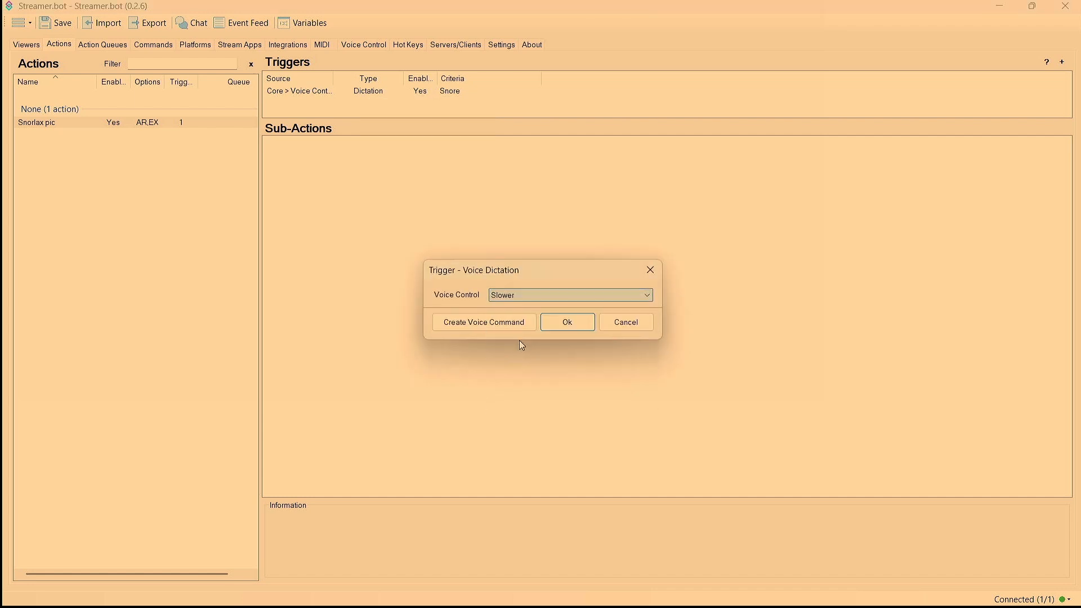
pyautogui.click(563, 324)
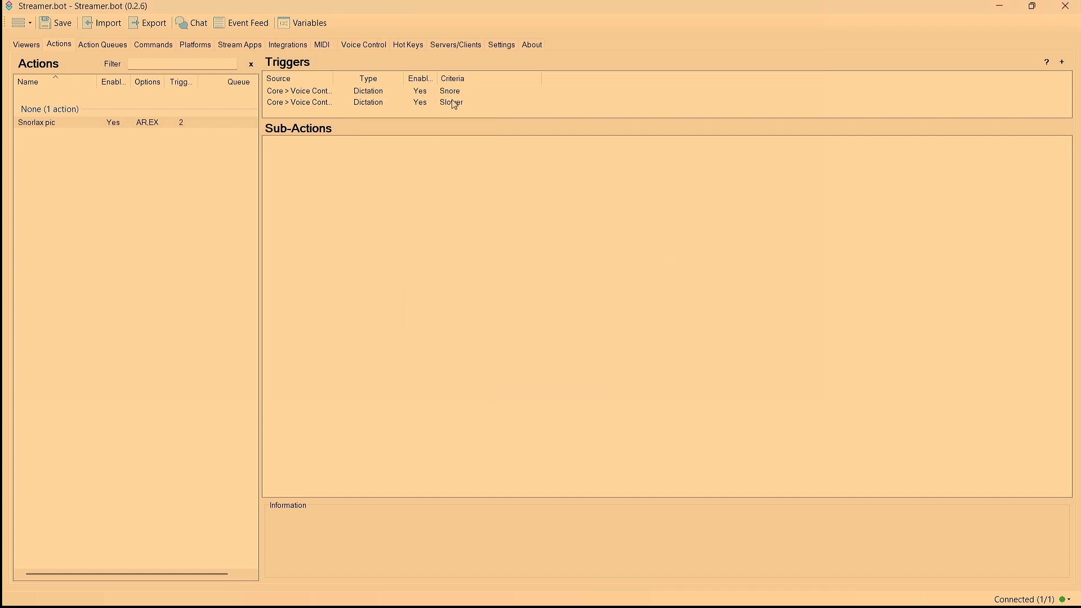
# Step: Add a third Voice Control Dictation trigger to the Snorlax pic action, again using a Slower command
pyautogui.rightClick(476, 92)
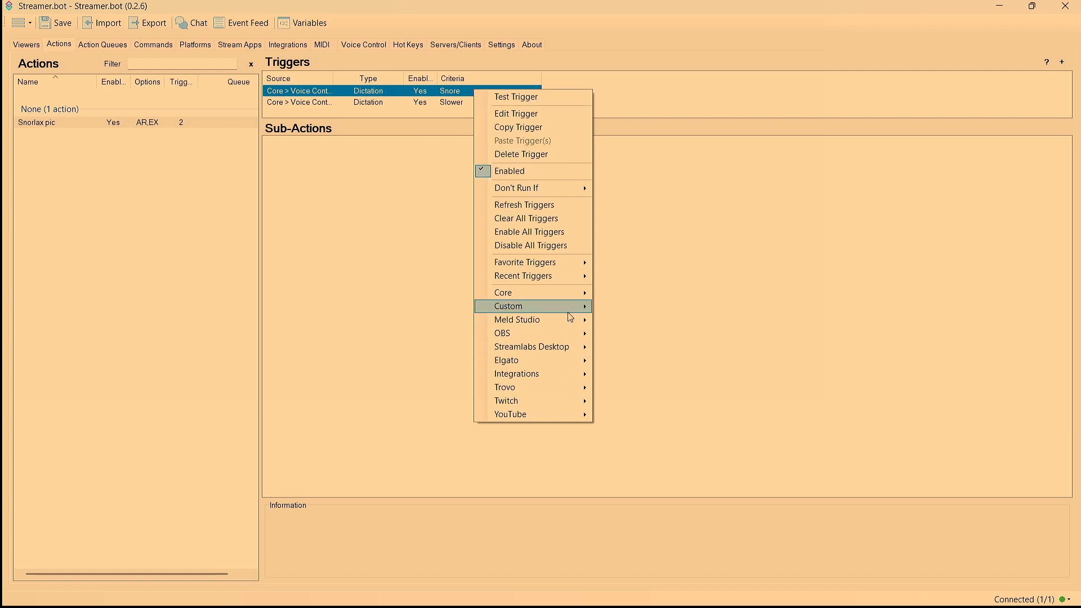
pyautogui.moveTo(569, 294)
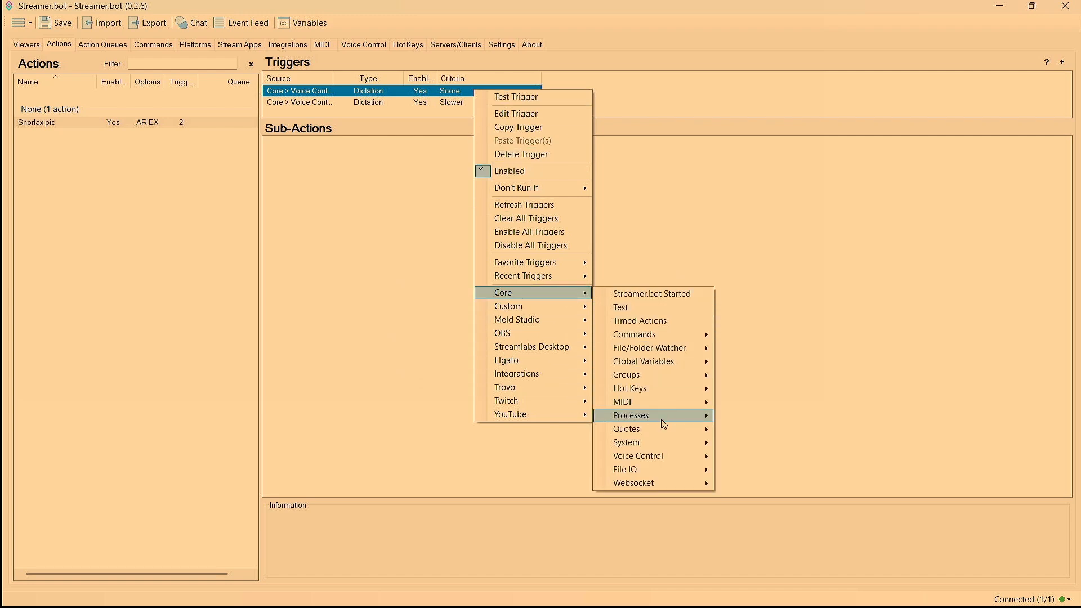
pyautogui.moveTo(670, 456)
pyautogui.click(751, 474)
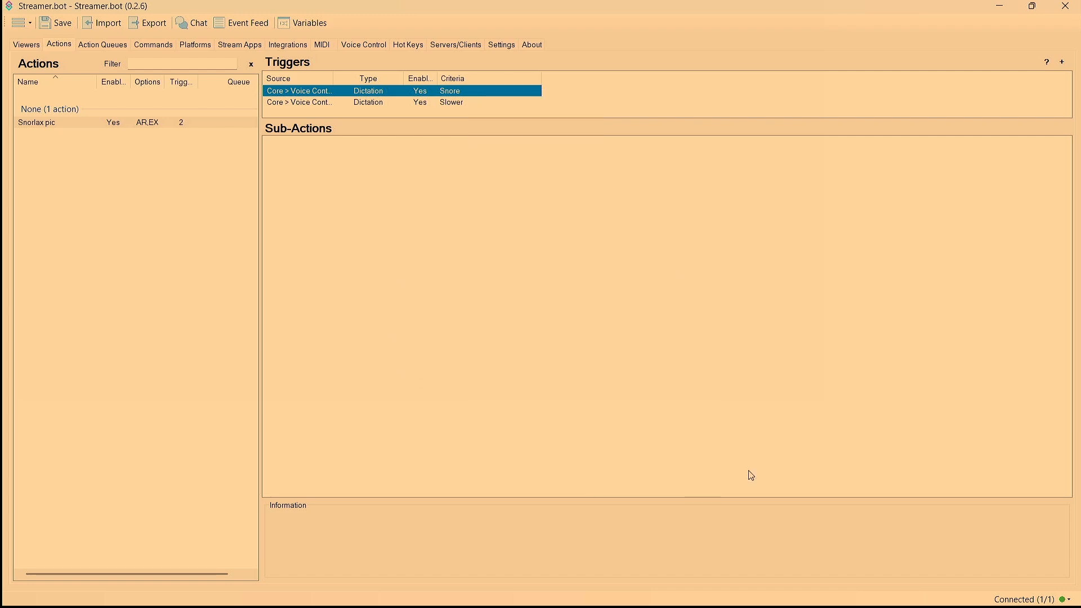
pyautogui.click(552, 295)
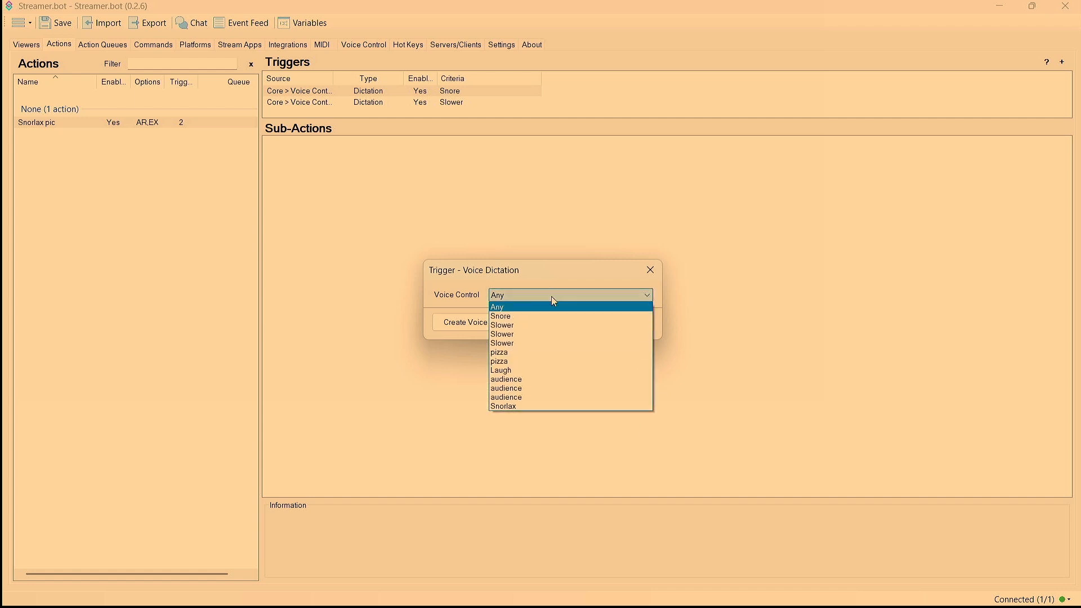
pyautogui.click(525, 342)
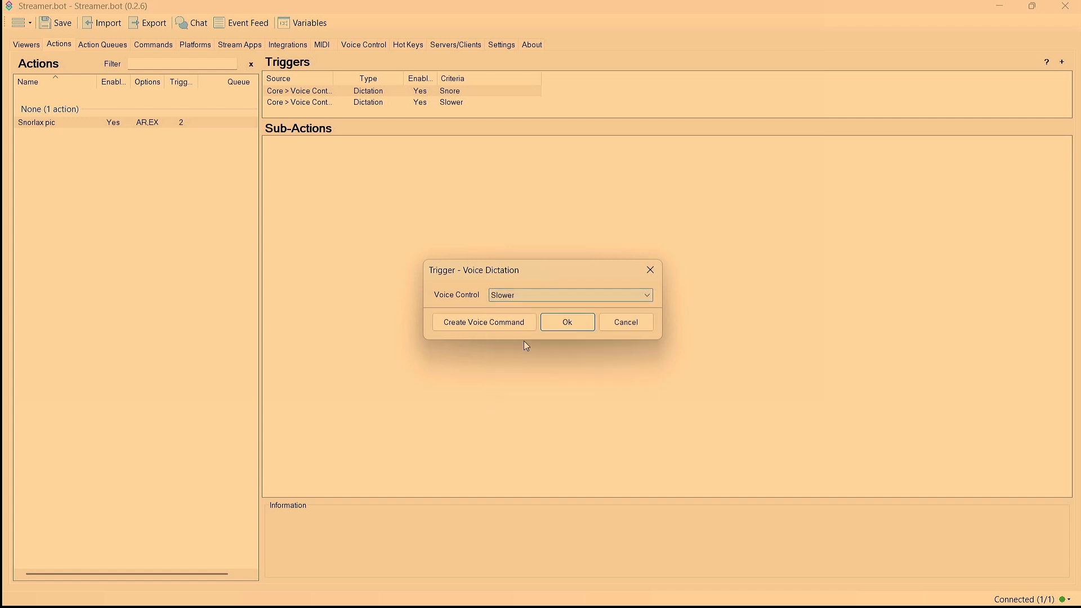
pyautogui.click(562, 329)
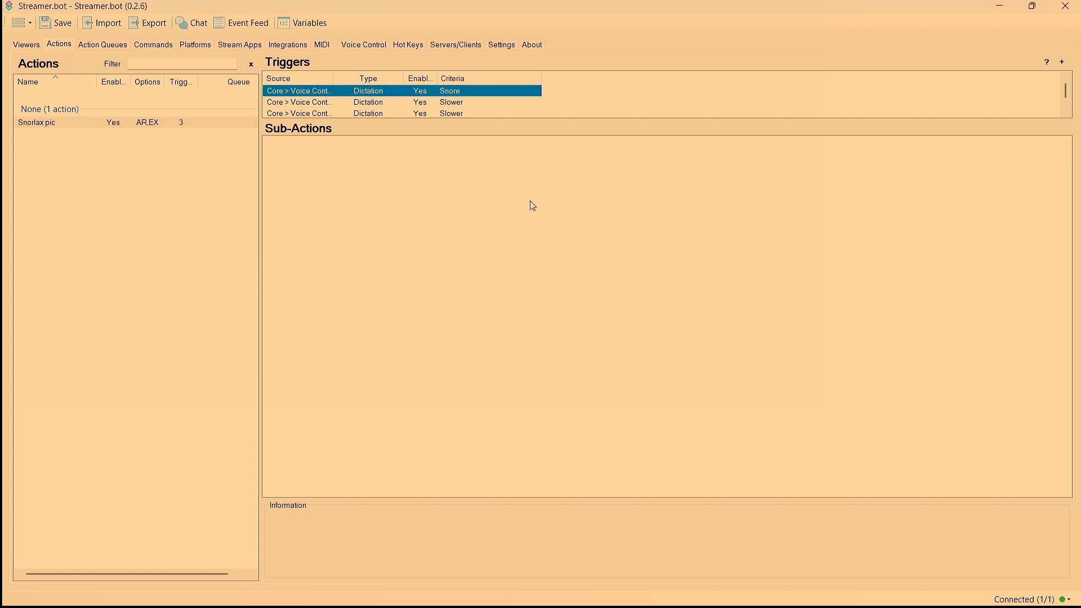
# Step: Start an OBS Set Source Visibility State sub-action for Snorlax pic and choose the OBS connection at 127.0.0.1:4444
pyautogui.rightClick(324, 170)
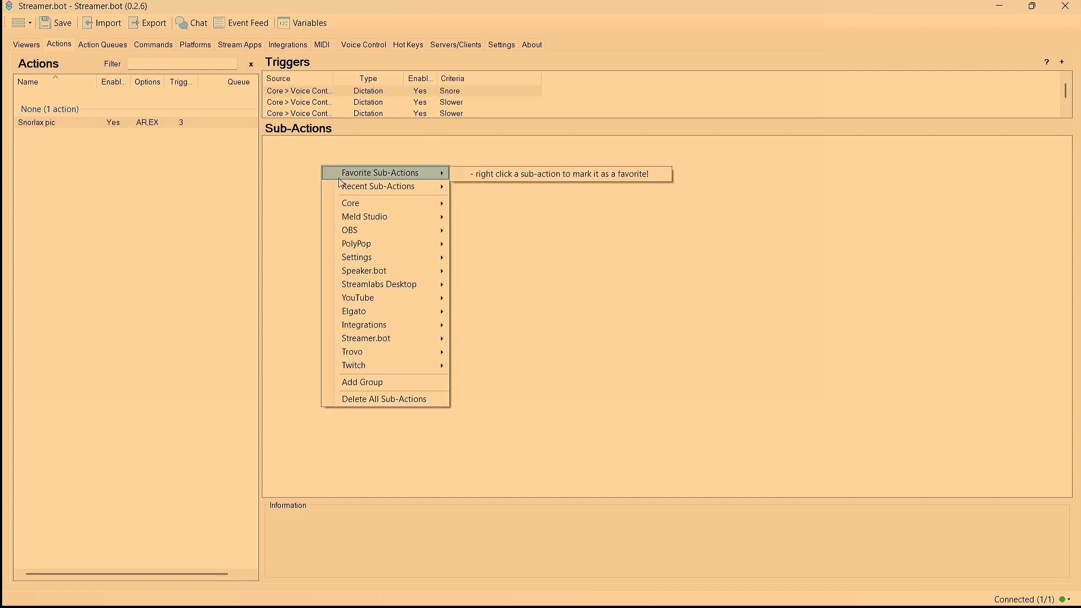
pyautogui.moveTo(388, 237)
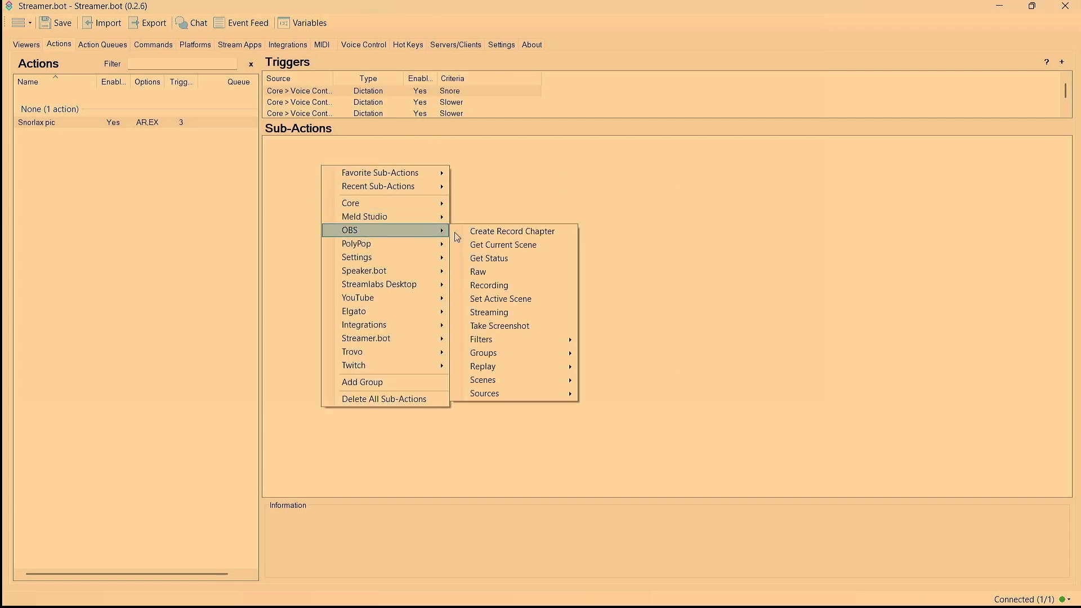
pyautogui.moveTo(522, 394)
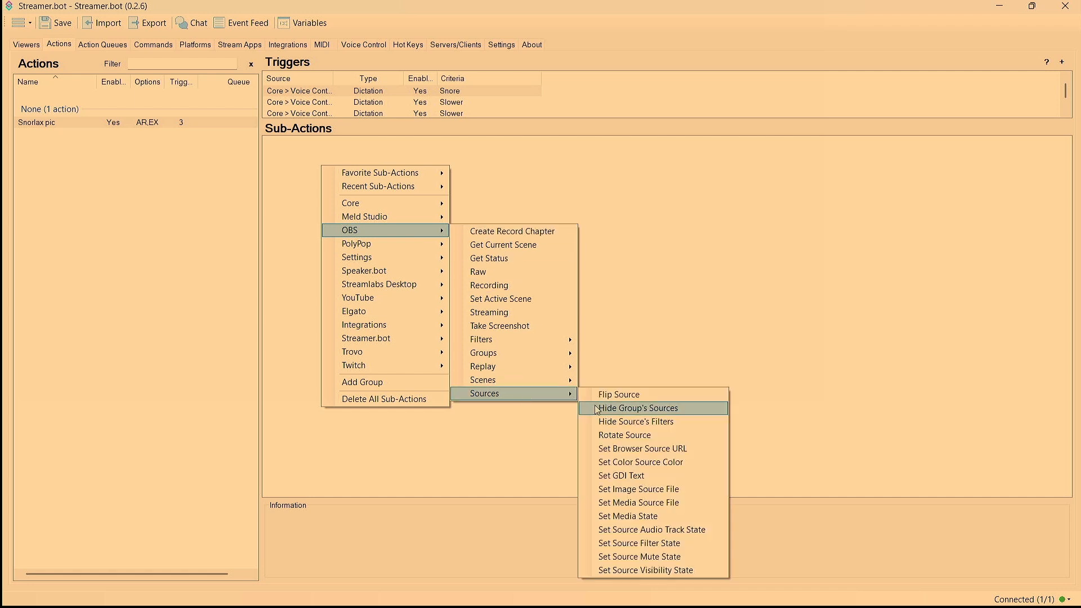
pyautogui.click(691, 570)
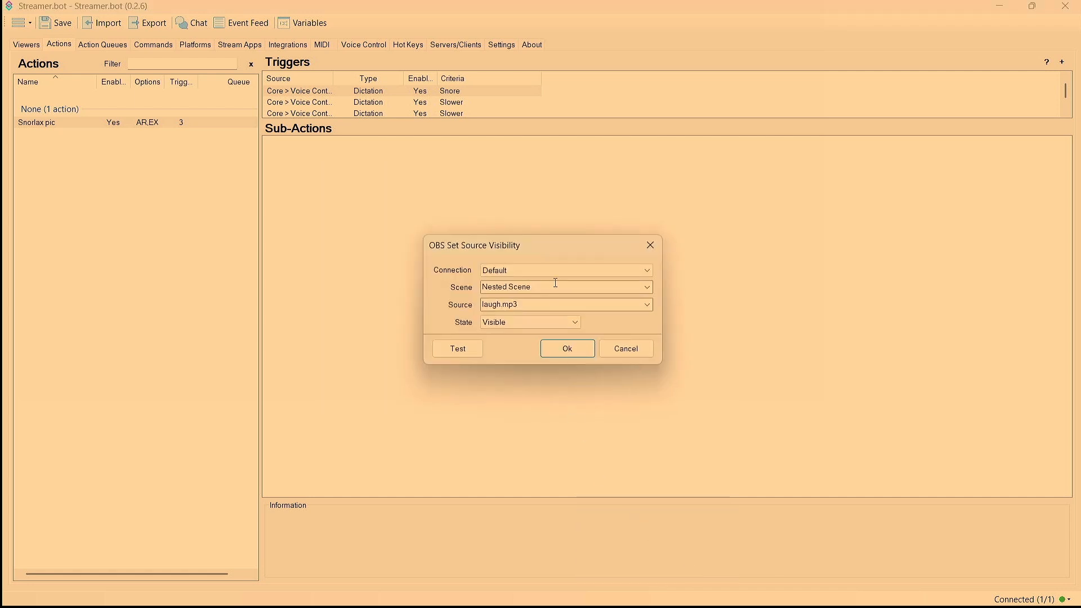
pyautogui.click(556, 272)
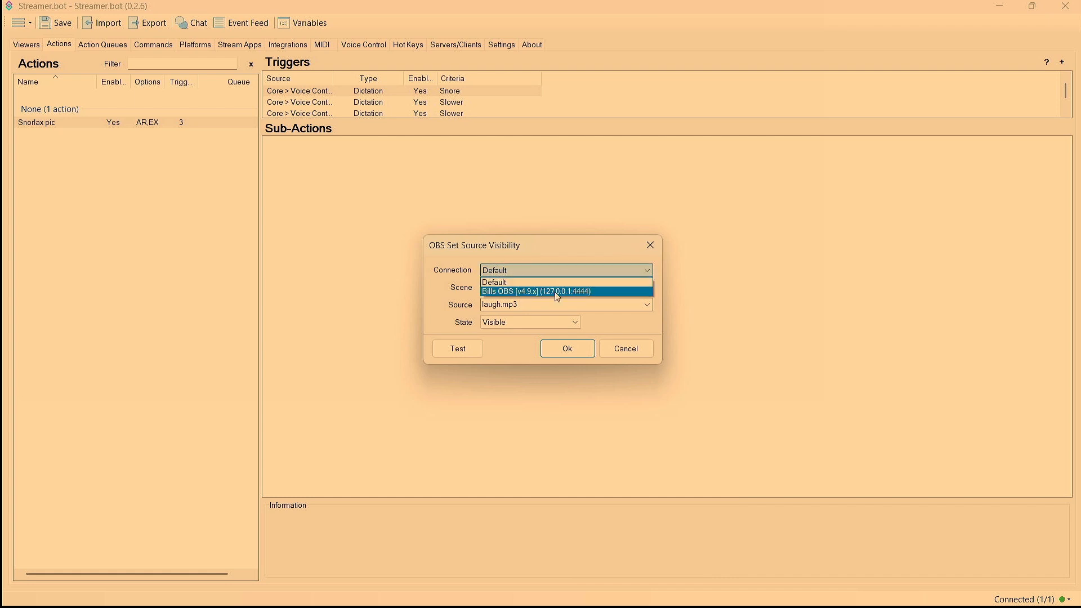
pyautogui.click(556, 292)
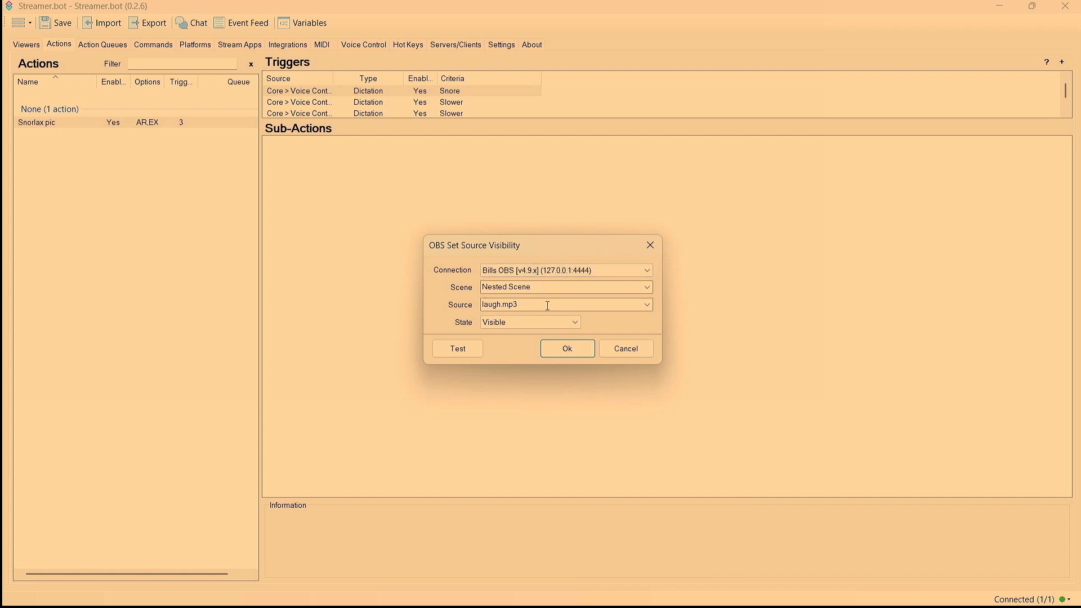
# Step: Set the sub-action's source to pokemon.gif and its state to Toggle, and save it
pyautogui.click(647, 304)
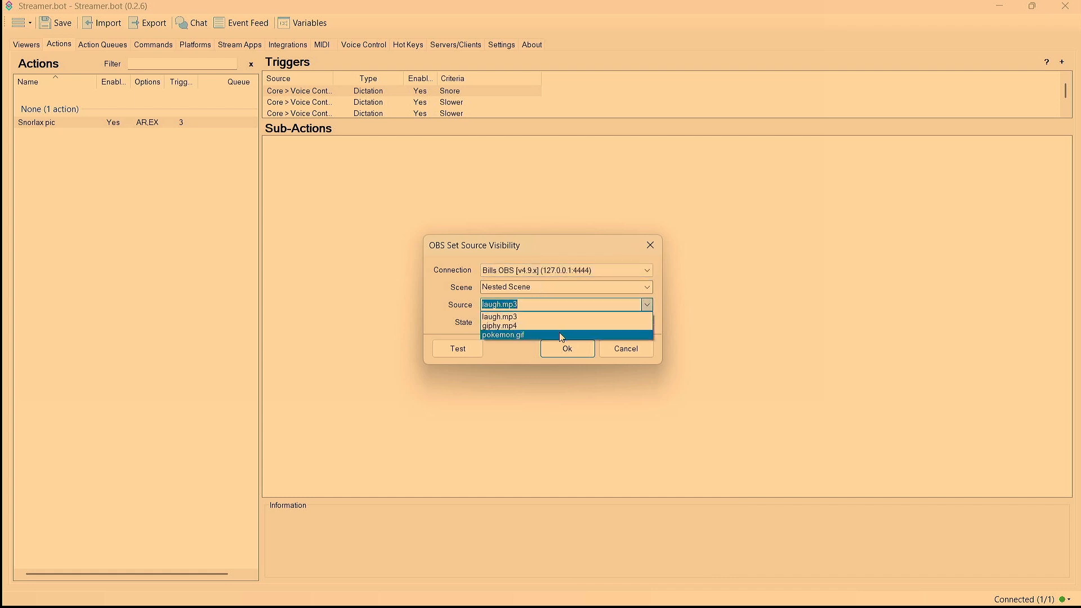
pyautogui.click(561, 337)
pyautogui.click(563, 323)
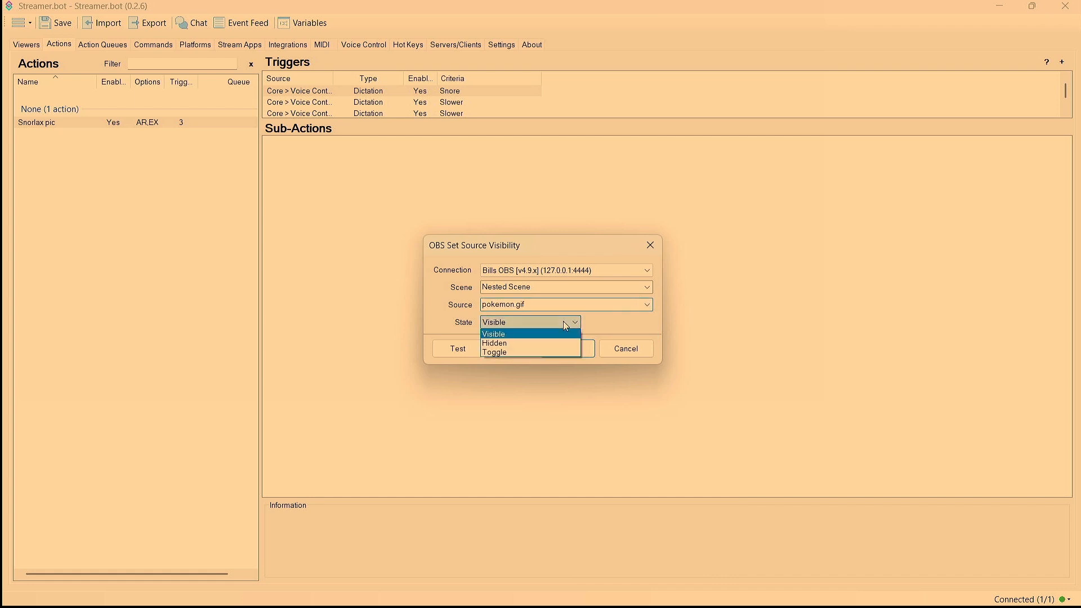
pyautogui.click(545, 352)
pyautogui.click(564, 350)
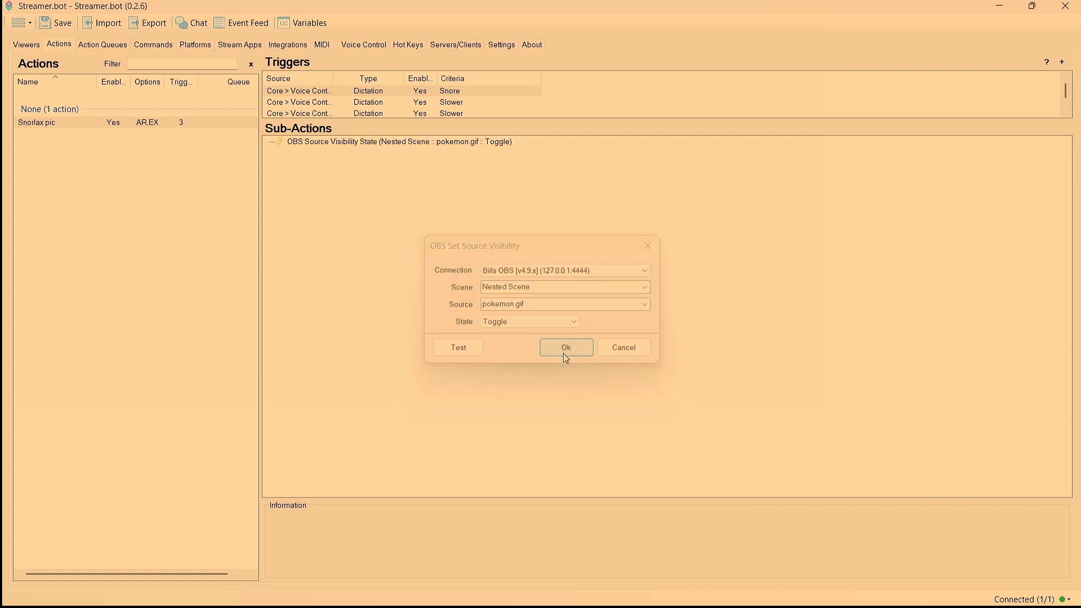
# Step: Switch to OBS and toggle the pokemon.gif source's visibility off and on repeatedly
pyautogui.click(999, 6)
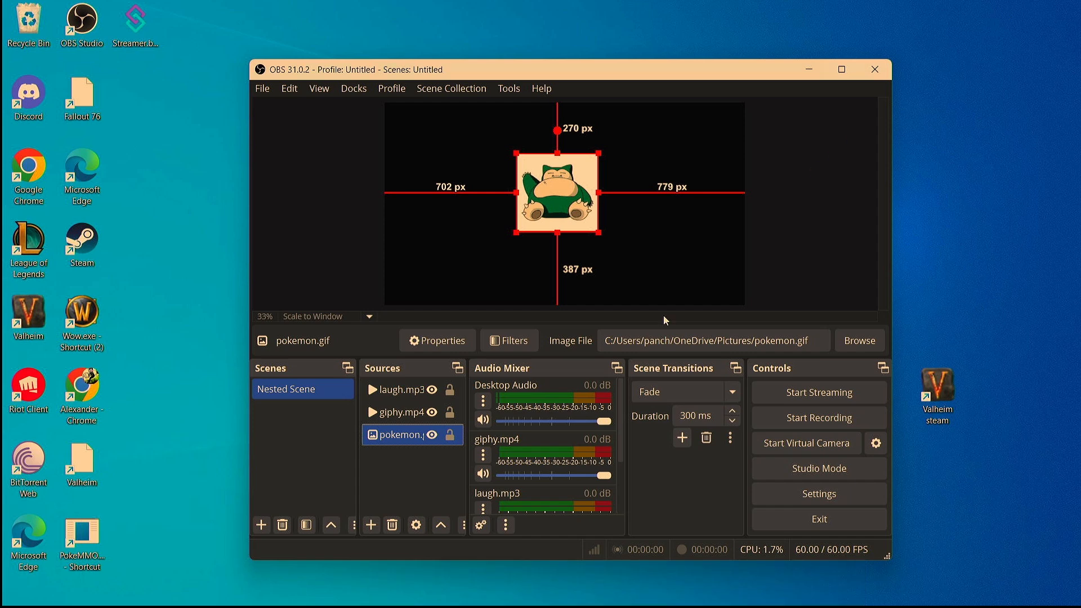
pyautogui.click(433, 437)
pyautogui.click(434, 437)
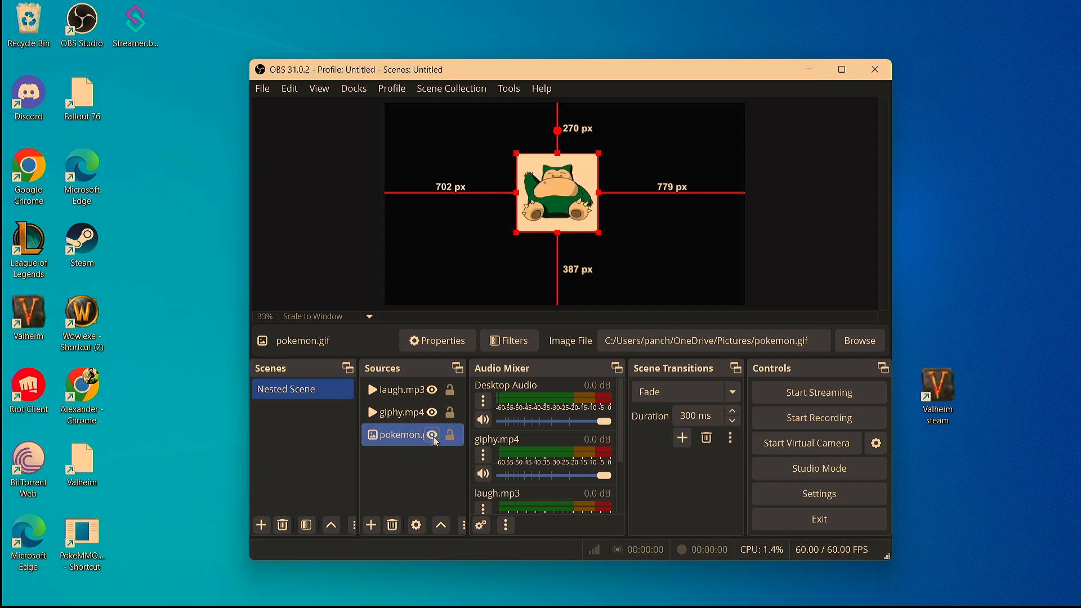
pyautogui.click(433, 437)
pyautogui.click(433, 437)
pyautogui.press('space')
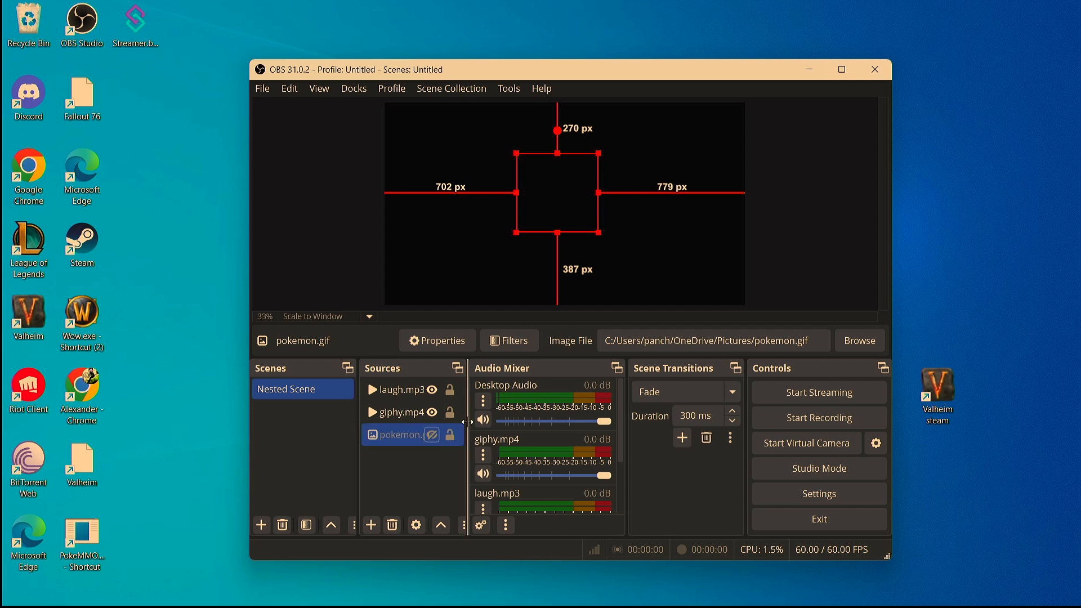
pyautogui.press('space')
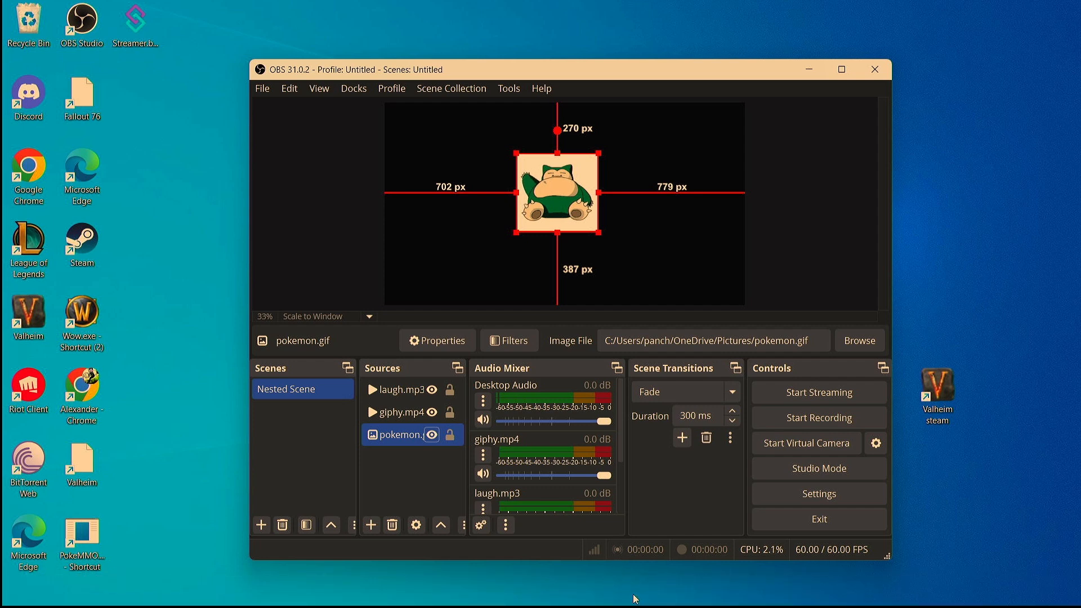
pyautogui.moveTo(622, 599)
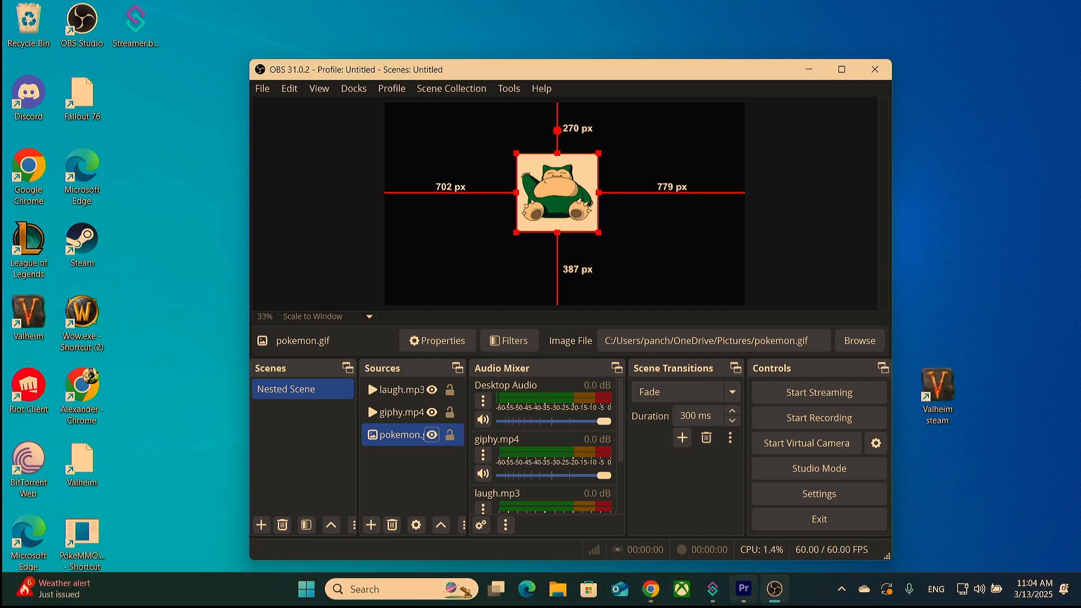
# Step: Select the giphy.mp4 source, toggle its visibility to preview the clip, and minimise OBS
pyautogui.moveTo(713, 601)
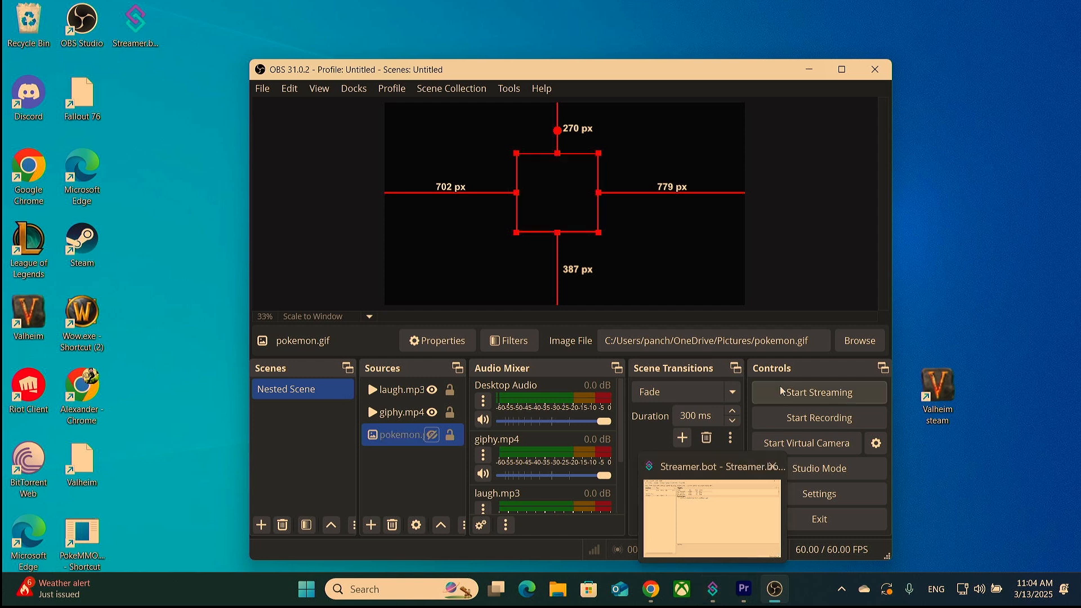
pyautogui.click(407, 420)
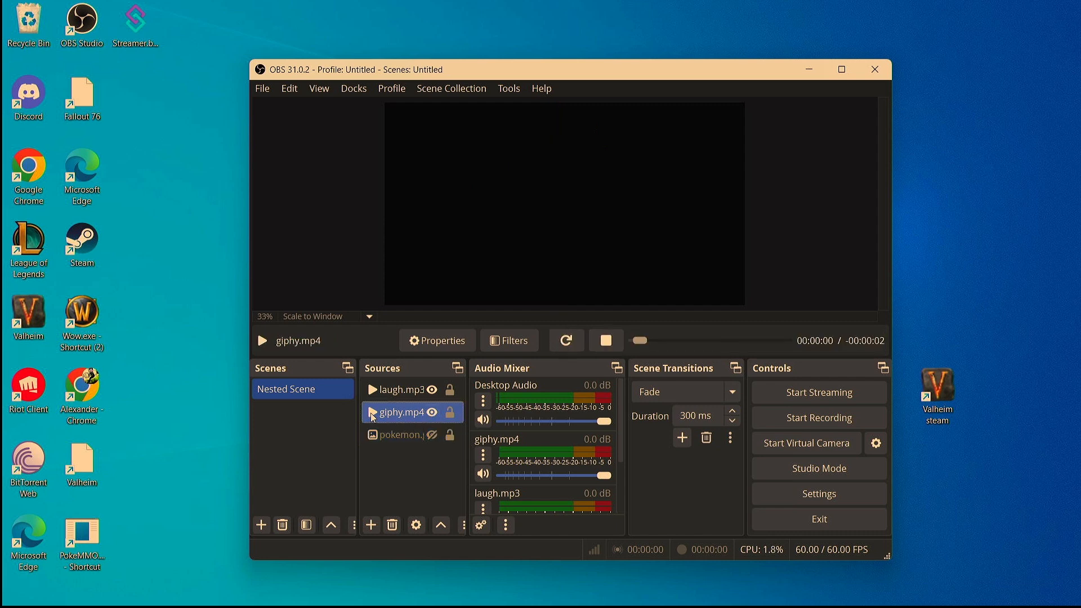
pyautogui.click(432, 417)
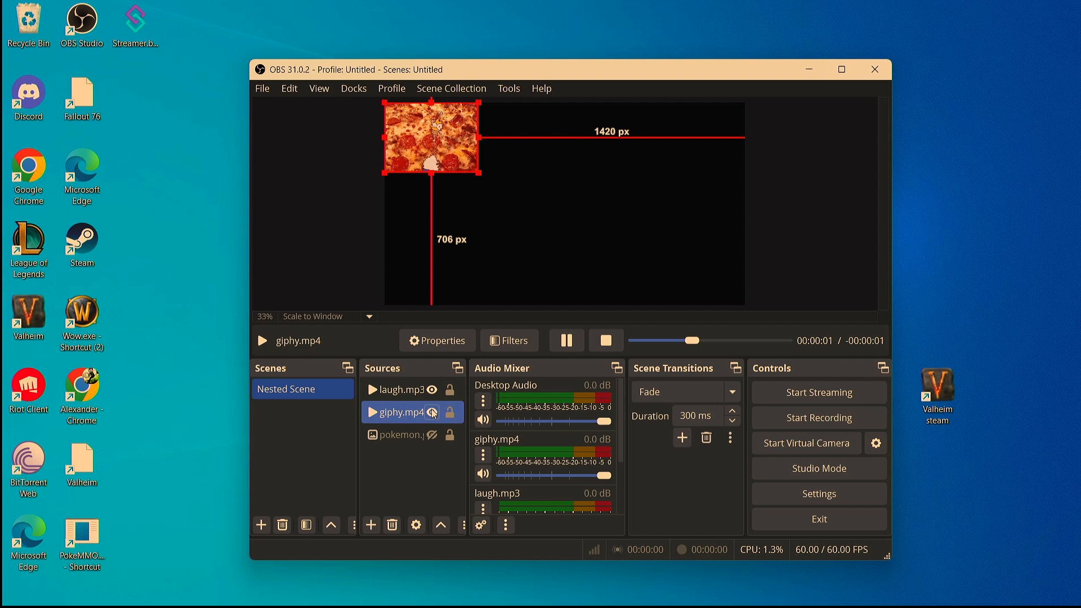
pyautogui.click(809, 71)
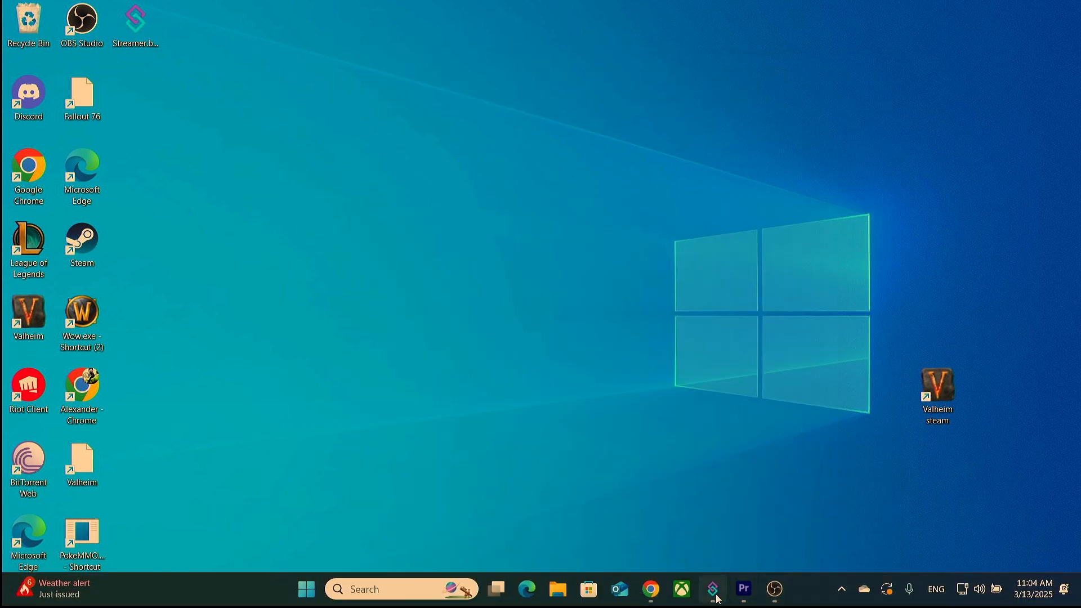
# Step: Switch to Streamer.bot and create an action named pizza with Always Run and Exclude from Action Queue Pending/History enabled
pyautogui.click(775, 589)
pyautogui.click(713, 589)
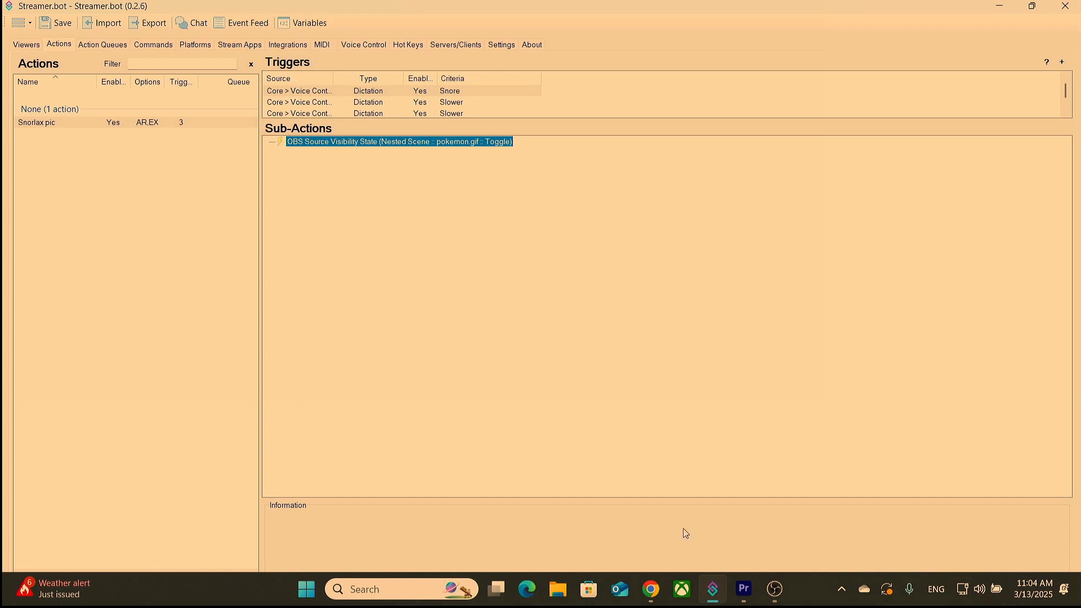
pyautogui.rightClick(79, 140)
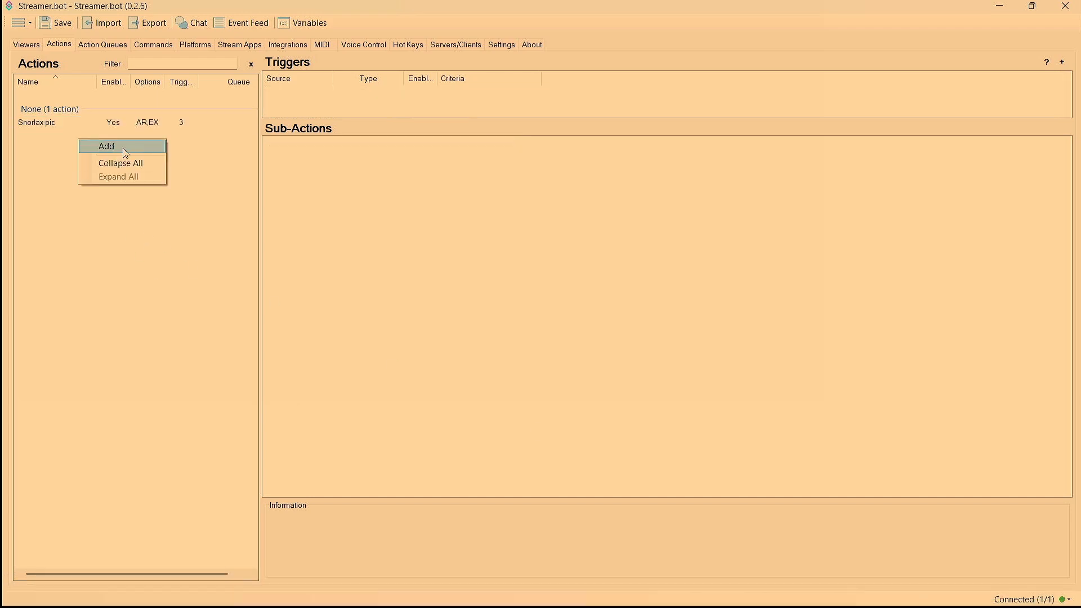
pyautogui.click(125, 150)
pyautogui.write('pizza')
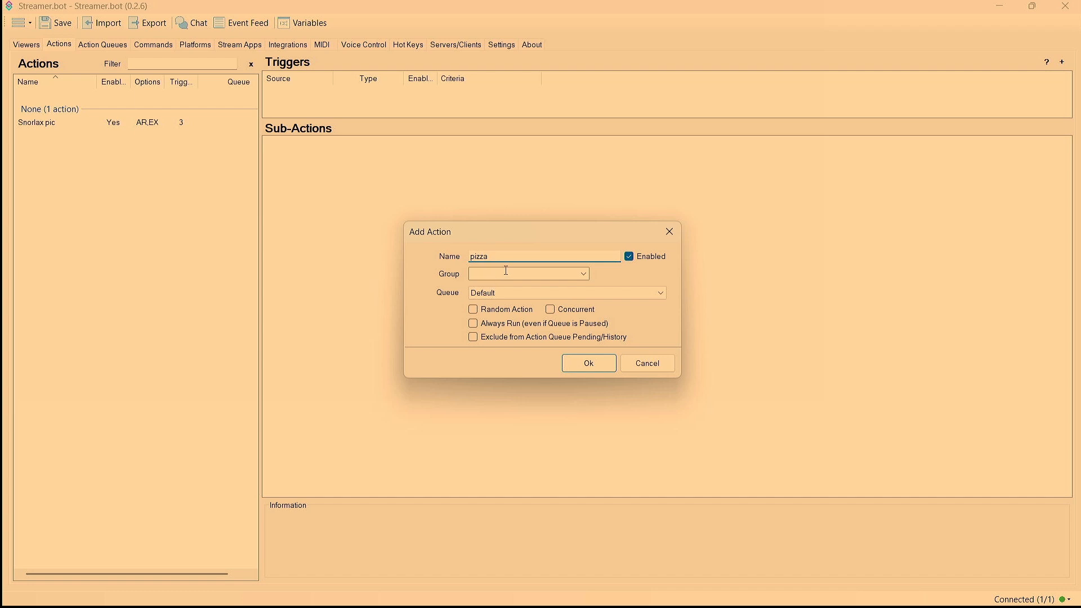
pyautogui.click(510, 294)
pyautogui.click(505, 309)
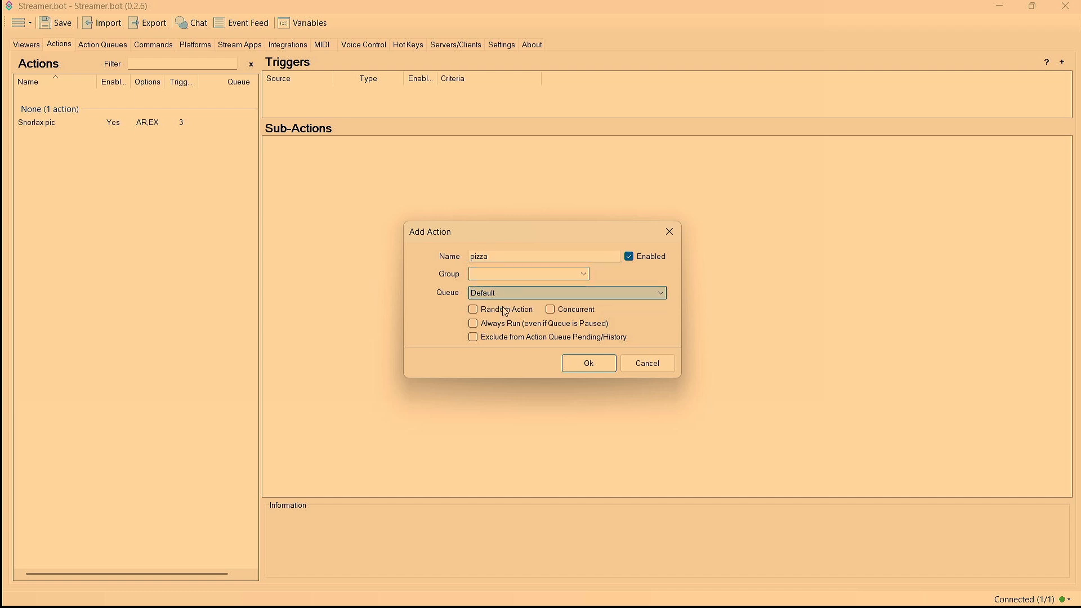
pyautogui.click(473, 324)
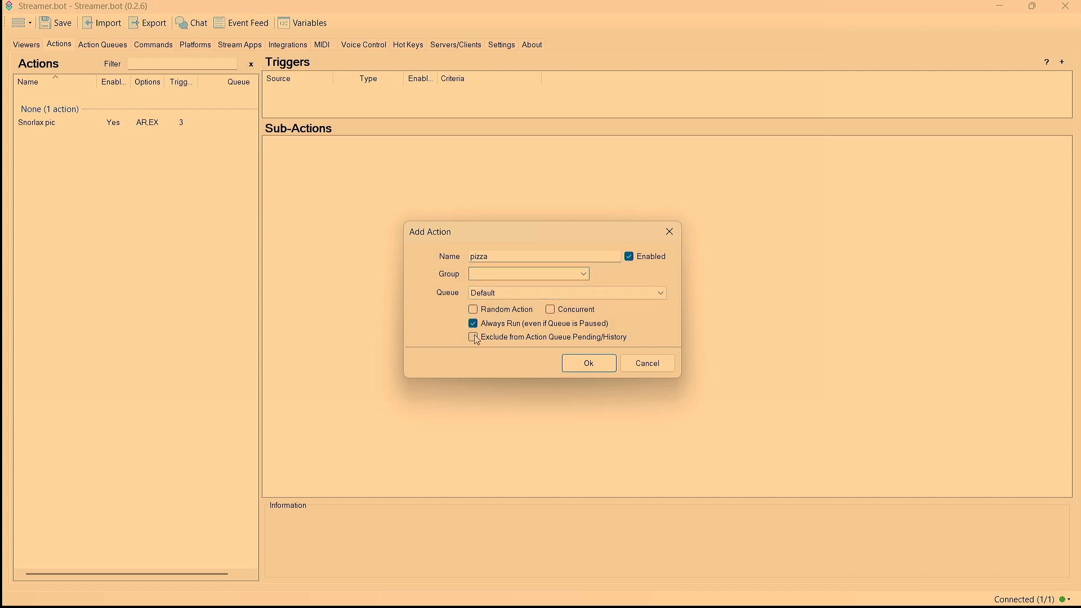
pyautogui.click(474, 338)
pyautogui.click(578, 372)
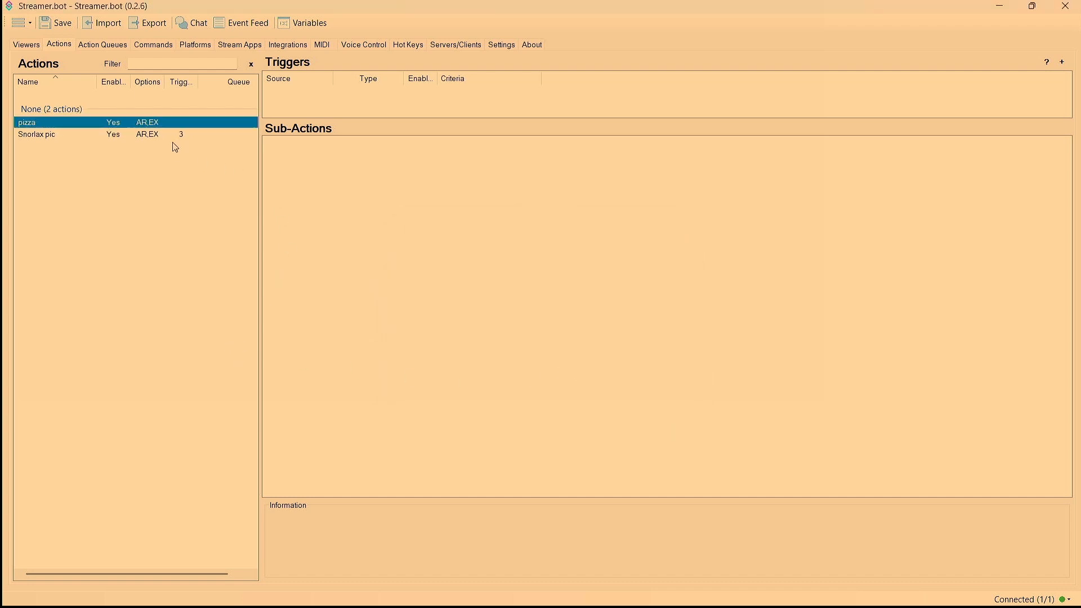
# Step: Enable Override Global for the second pizza voice control command and save it
pyautogui.rightClick(321, 108)
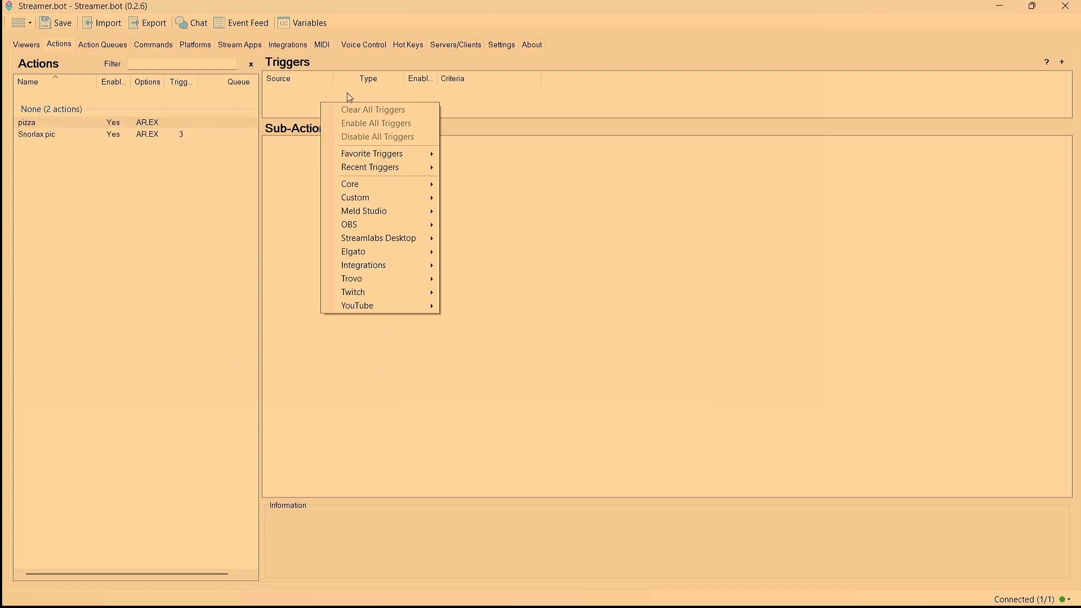
pyautogui.click(311, 78)
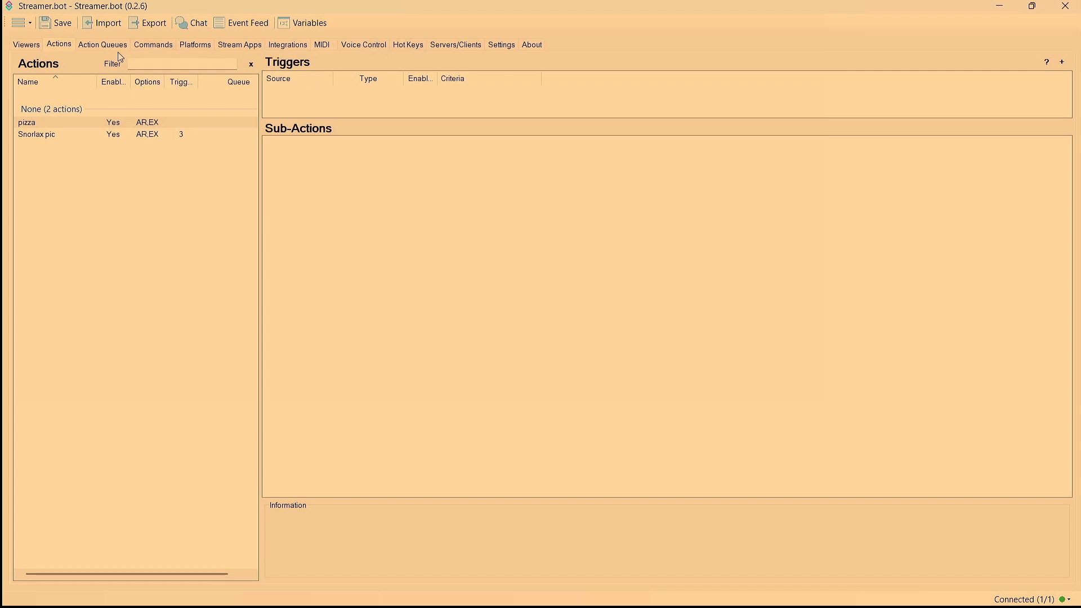
pyautogui.click(375, 49)
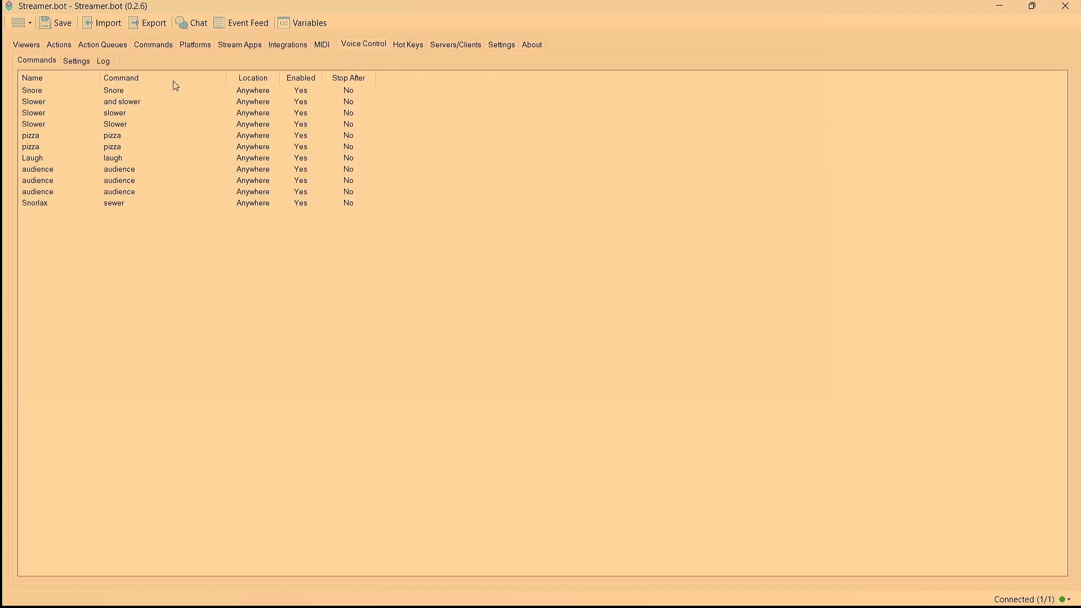
pyautogui.click(50, 138)
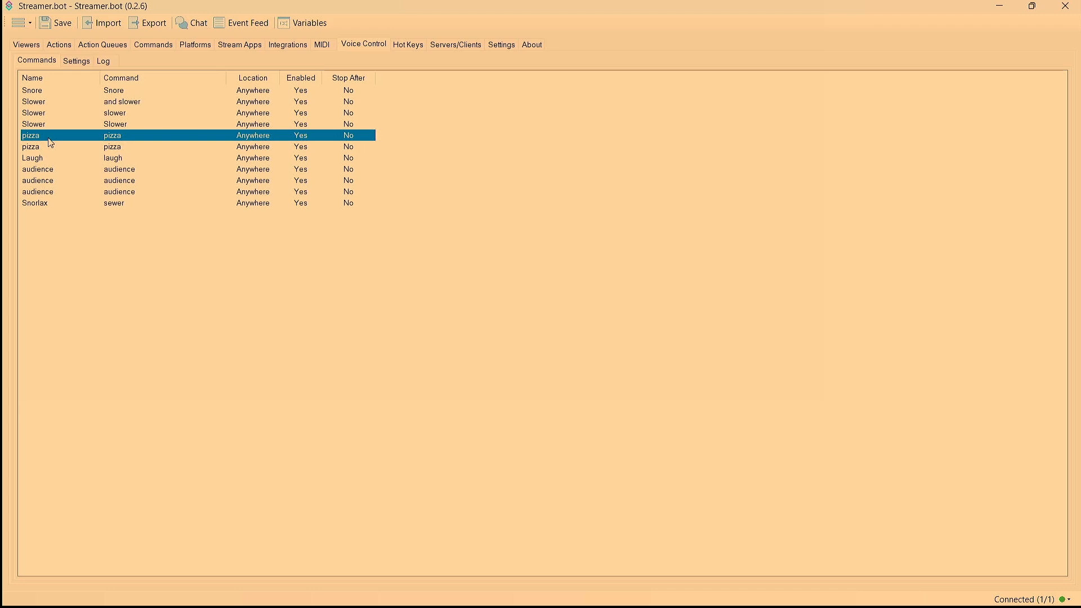
pyautogui.click(293, 149)
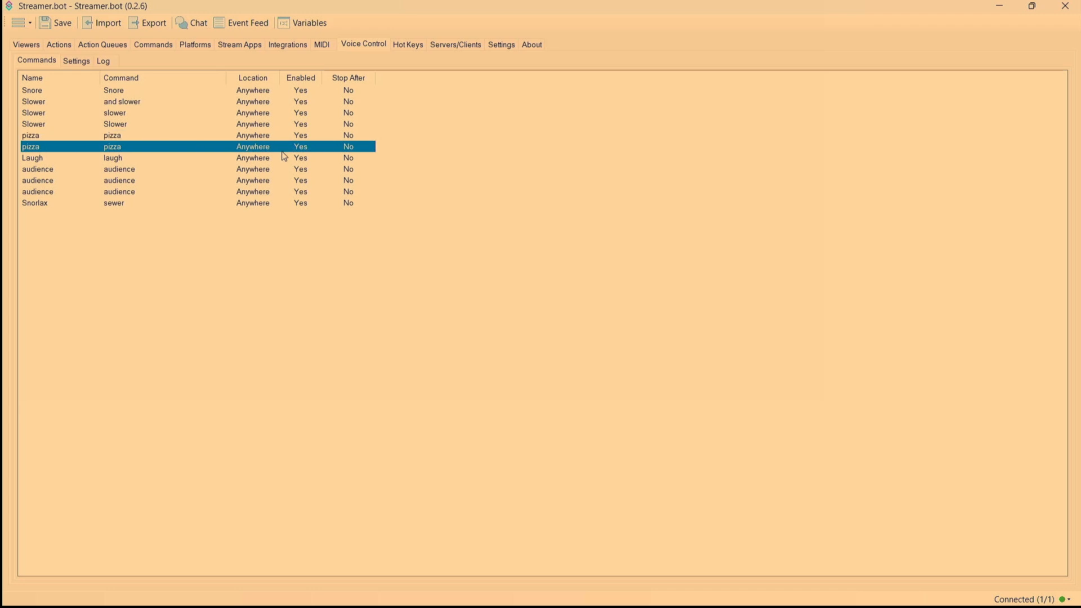
pyautogui.doubleClick(237, 146)
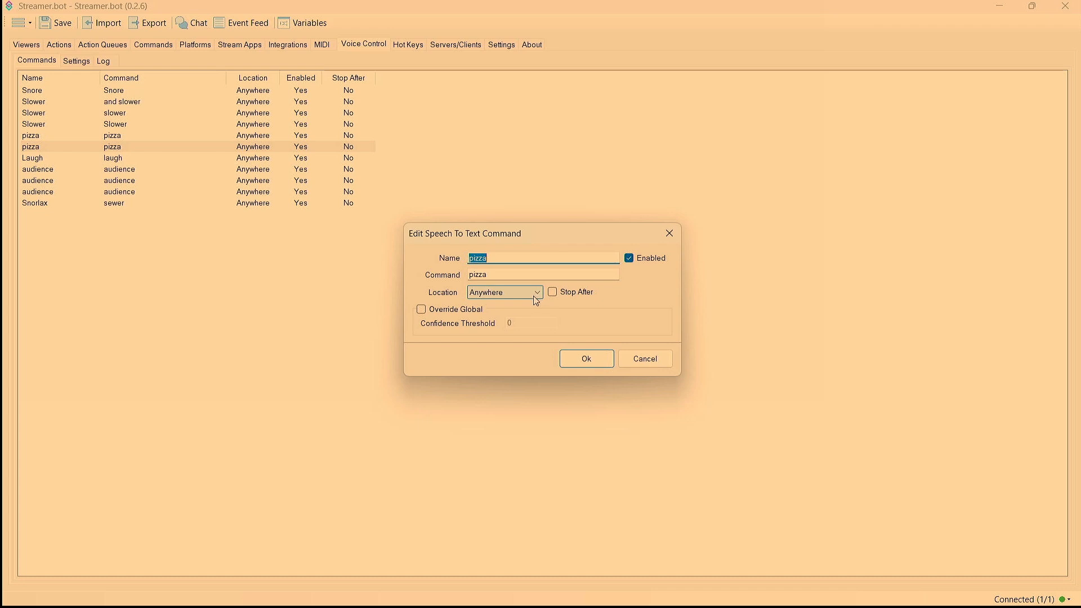
pyautogui.click(422, 309)
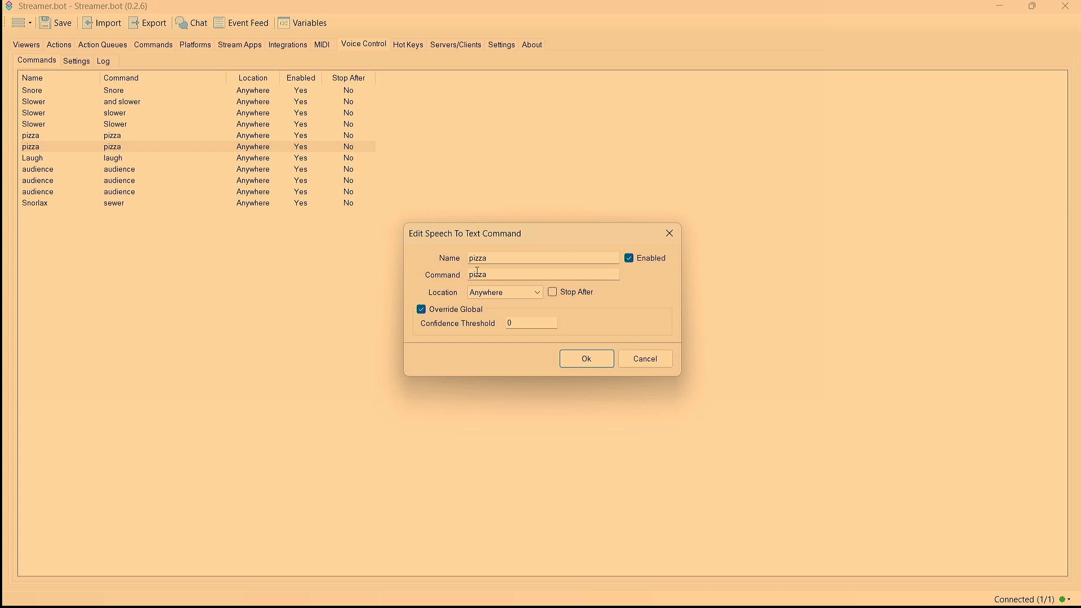
pyautogui.click(586, 363)
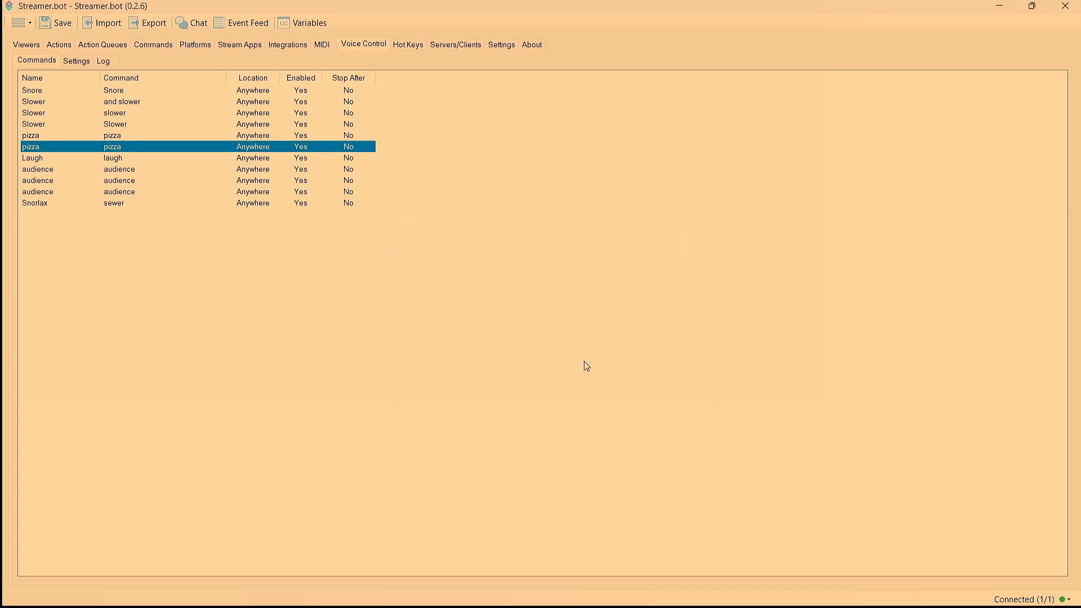
# Step: Check the first pizza voice control command's settings and delete that duplicate
pyautogui.doubleClick(135, 136)
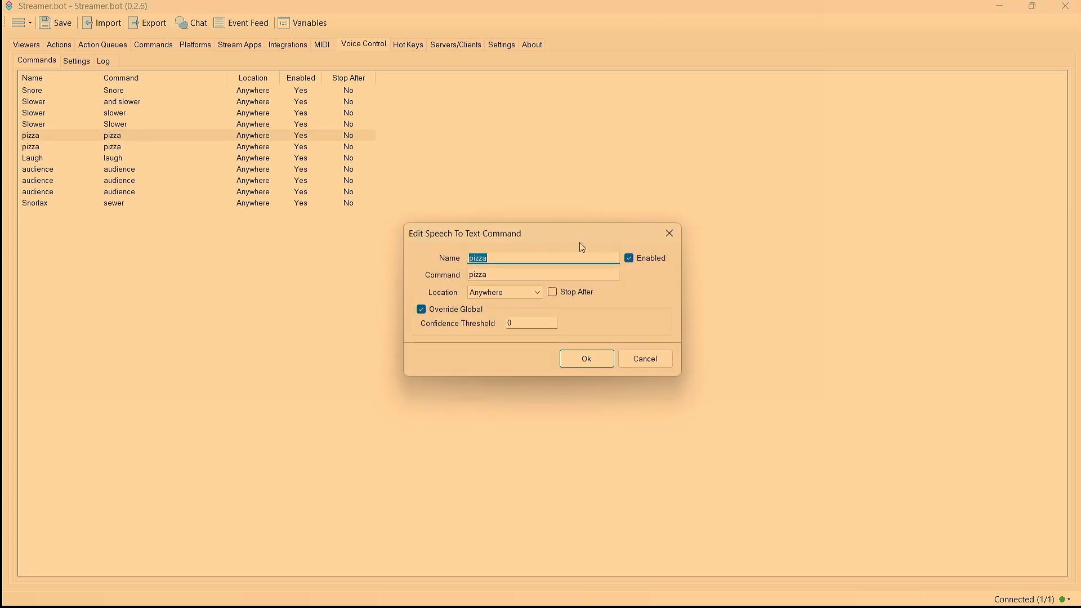
pyautogui.click(586, 360)
pyautogui.press('Delete')
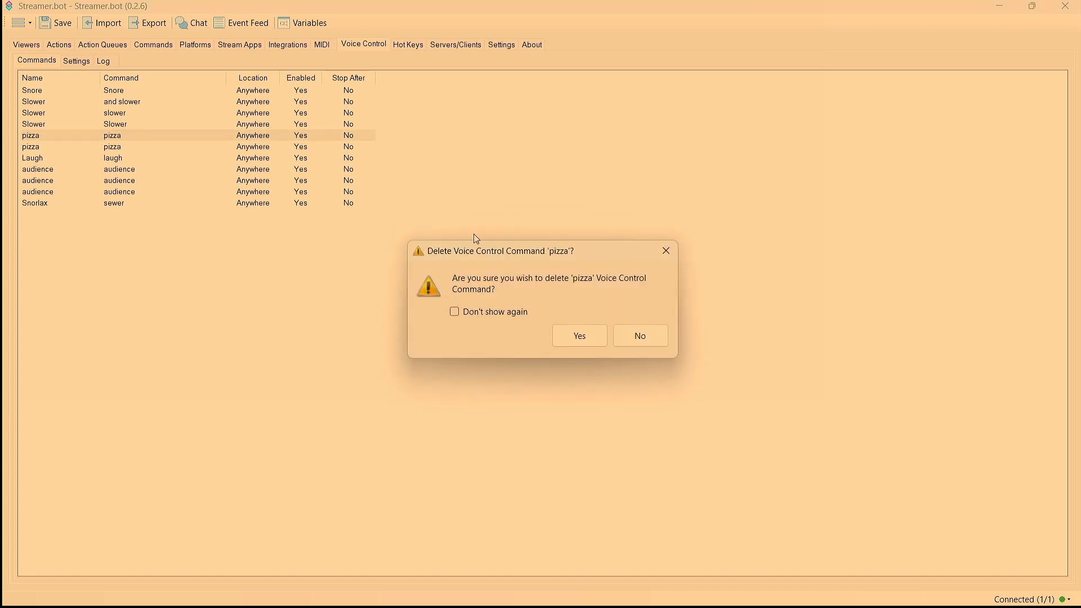
pyautogui.click(563, 332)
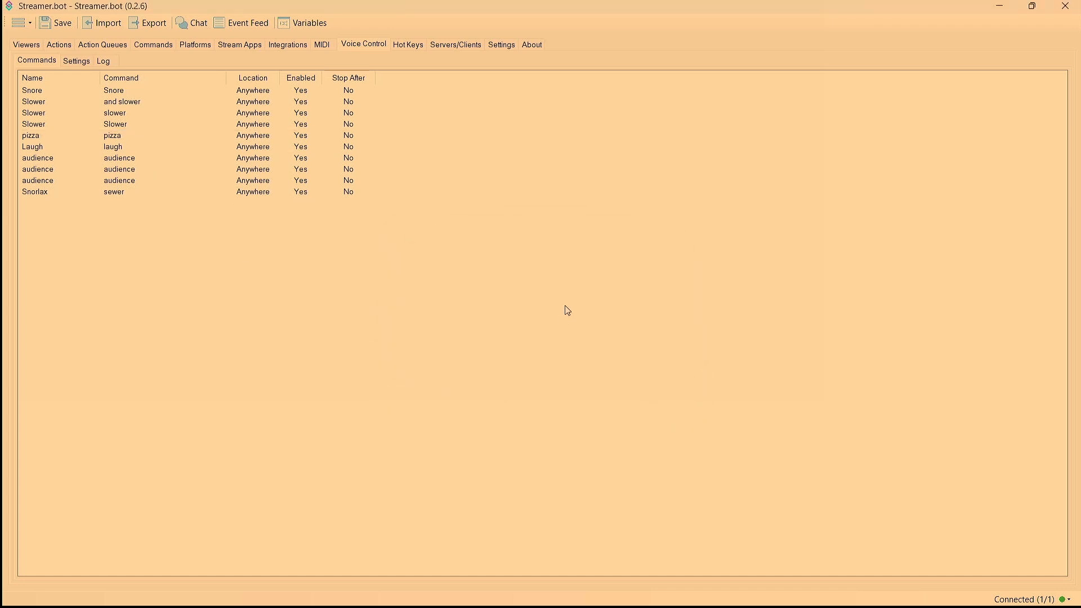
# Step: Add a Voice Control Dictation trigger to the pizza action, using the pizza voice command
pyautogui.click(59, 45)
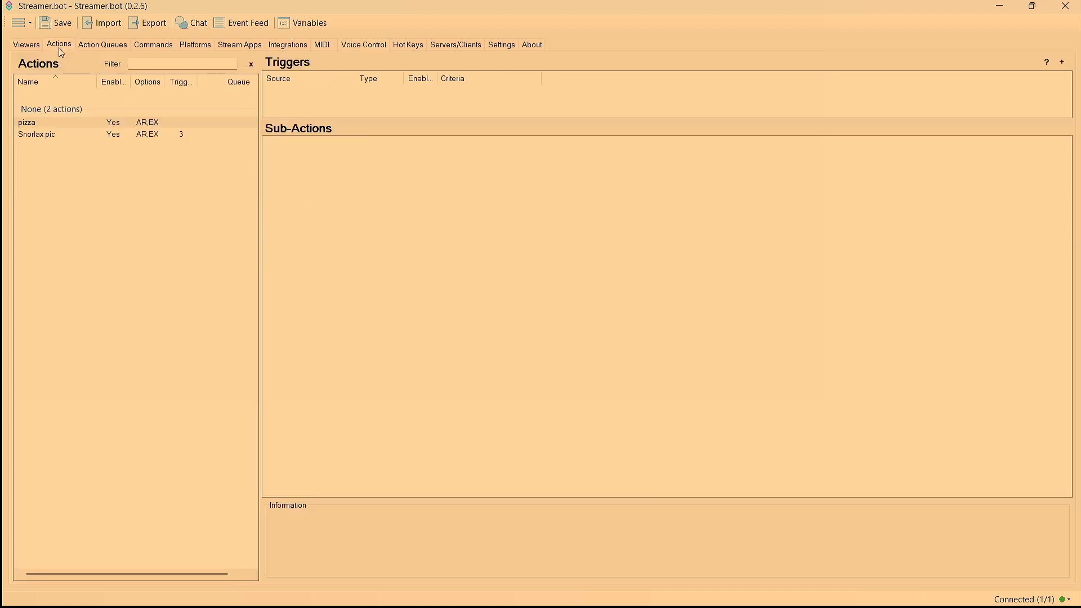
pyautogui.click(111, 124)
pyautogui.rightClick(383, 97)
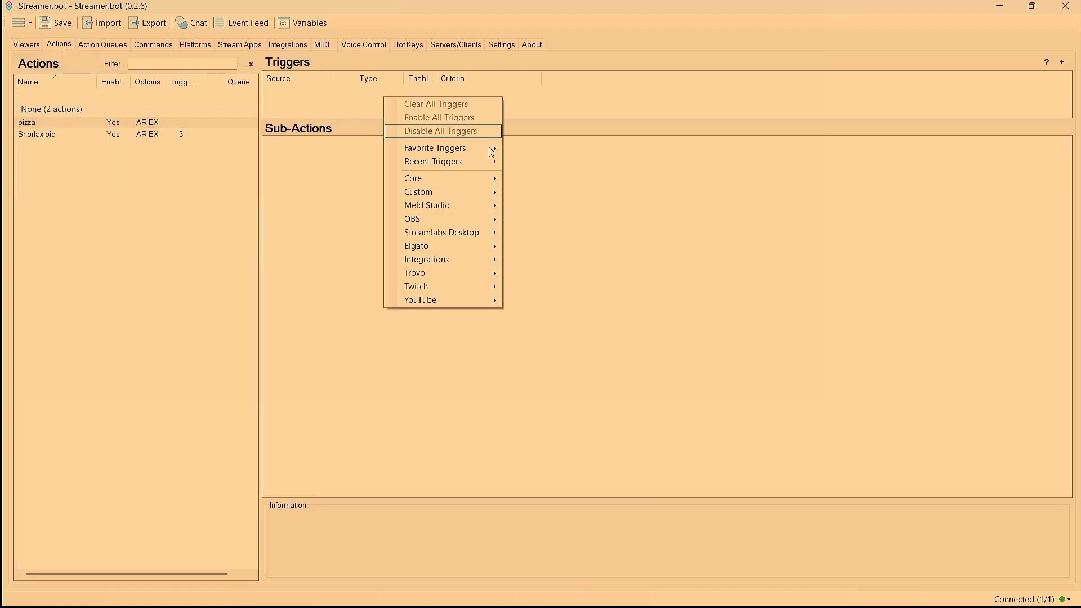
pyautogui.moveTo(472, 220)
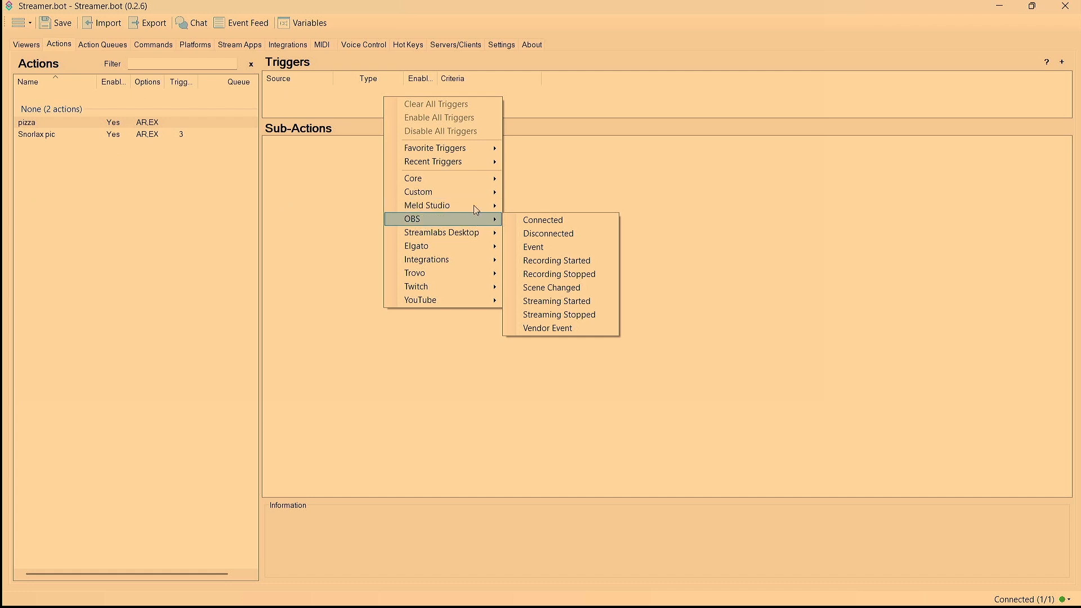
pyautogui.moveTo(476, 179)
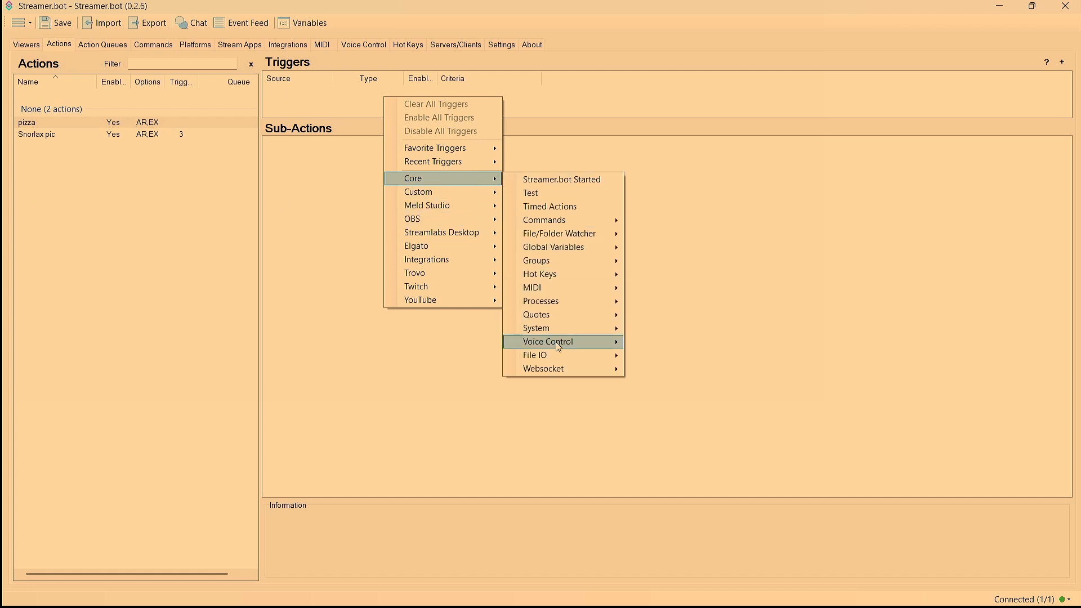
pyautogui.moveTo(558, 345)
pyautogui.click(659, 356)
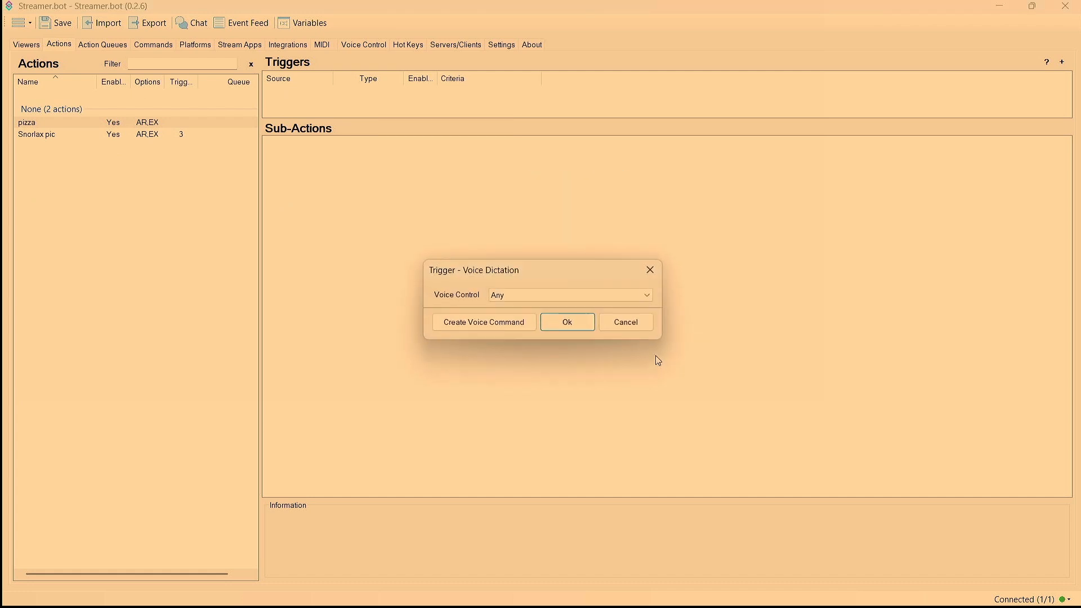
pyautogui.click(521, 296)
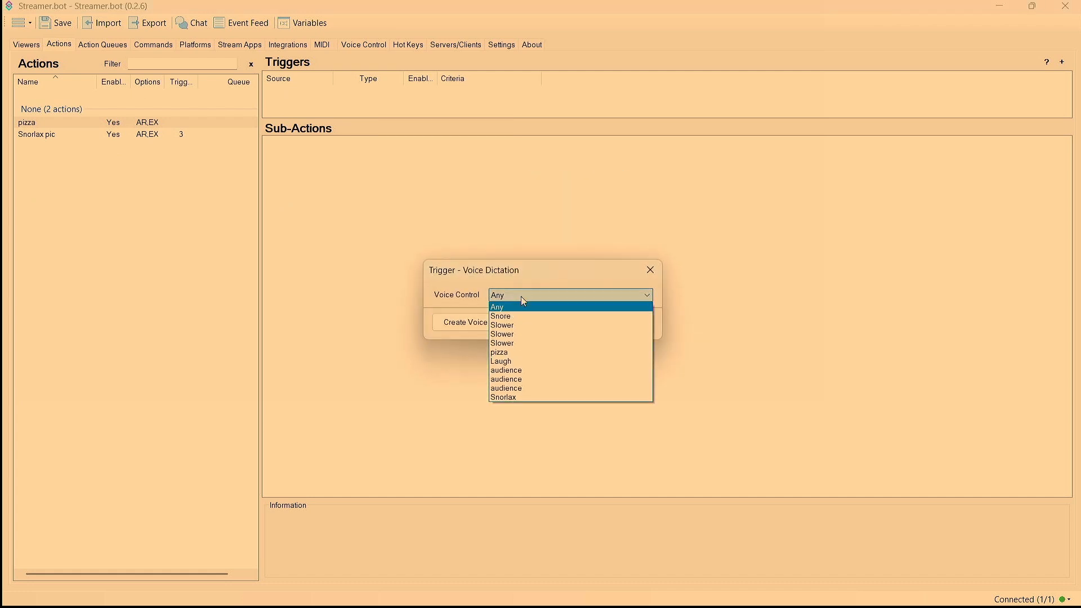
pyautogui.click(525, 352)
pyautogui.click(549, 327)
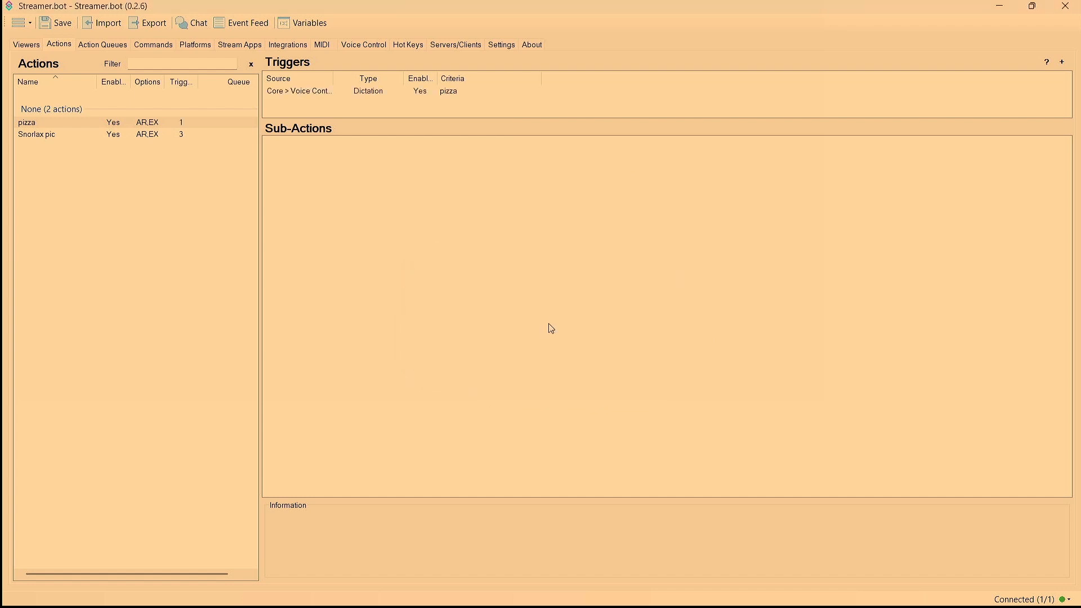
# Step: Add an OBS Set Media State sub-action to the pizza action that restarts giphy.mp4 in Nested Scene
pyautogui.rightClick(410, 184)
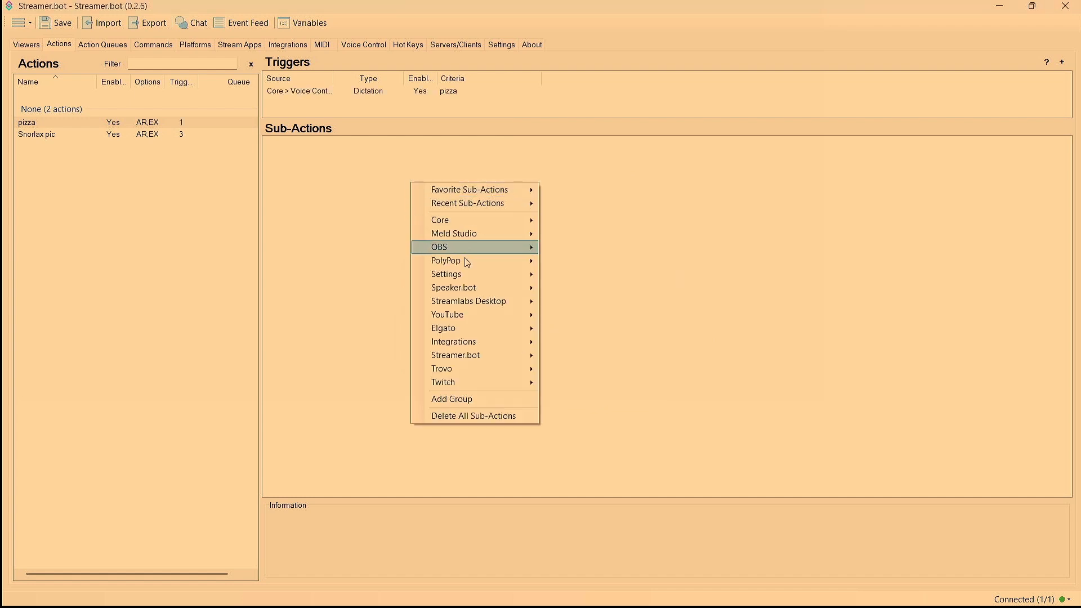
pyautogui.moveTo(499, 245)
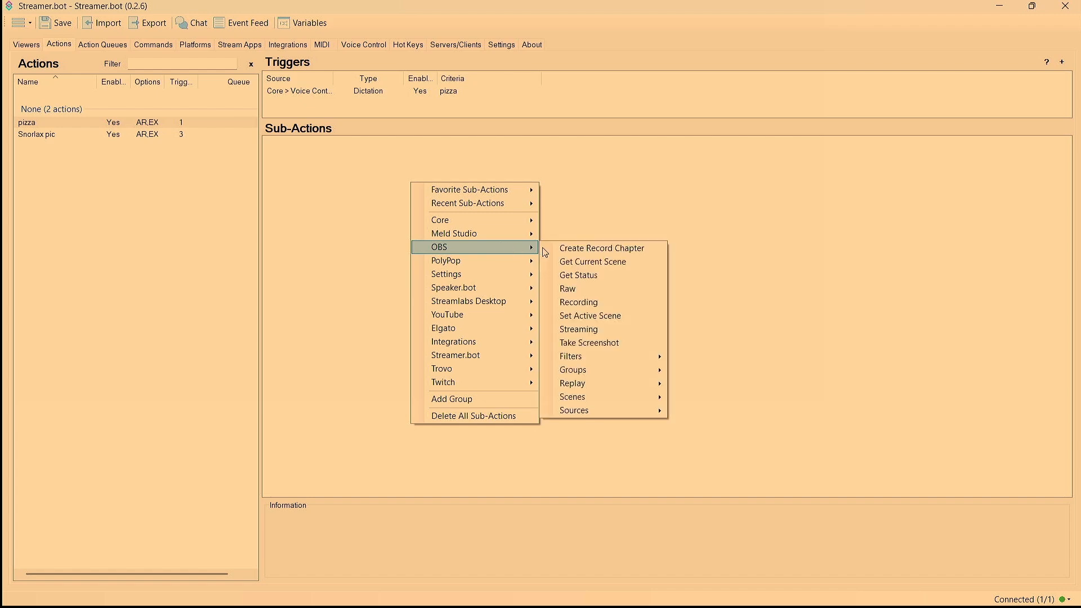
pyautogui.moveTo(613, 416)
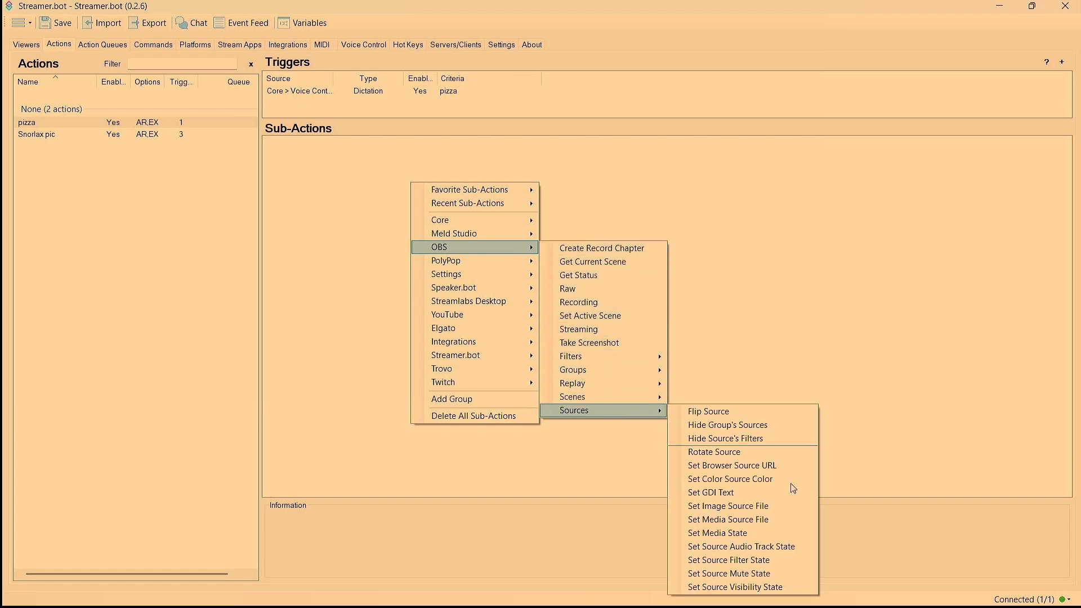
pyautogui.click(764, 538)
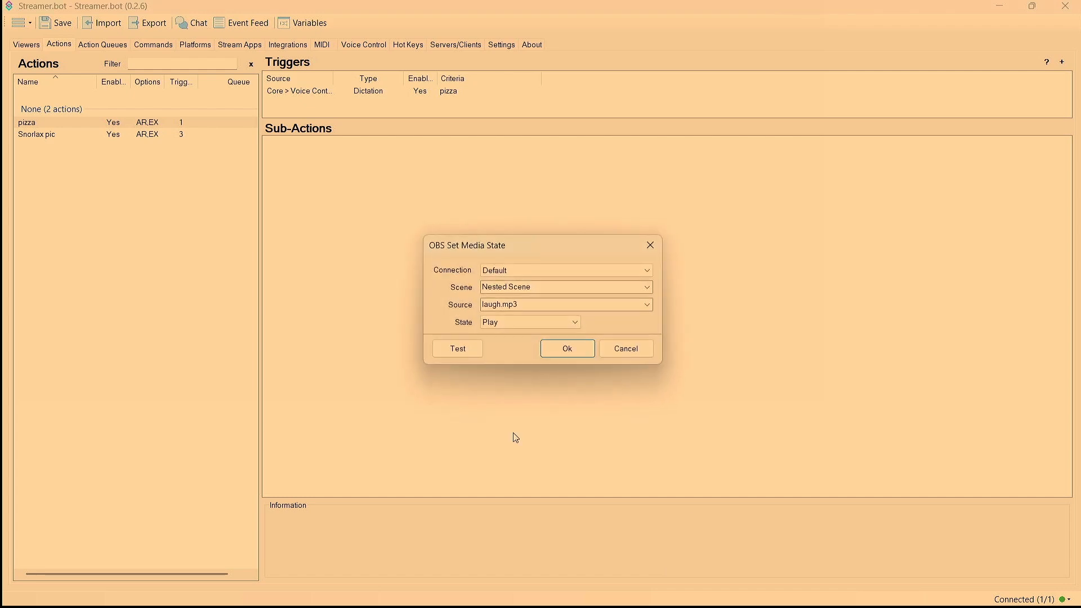
pyautogui.click(542, 307)
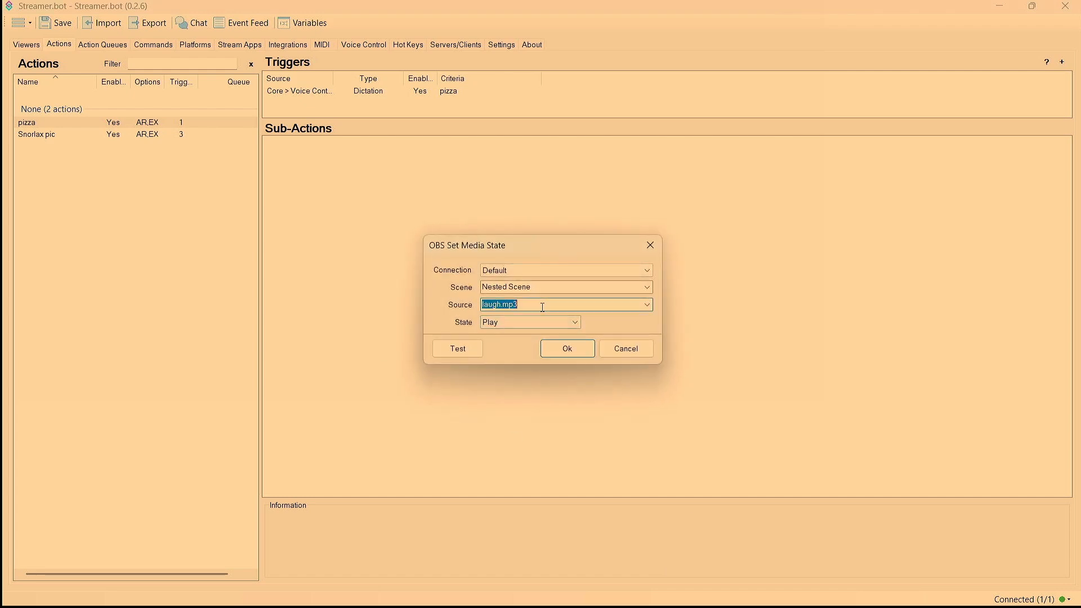
pyautogui.click(650, 304)
pyautogui.click(585, 322)
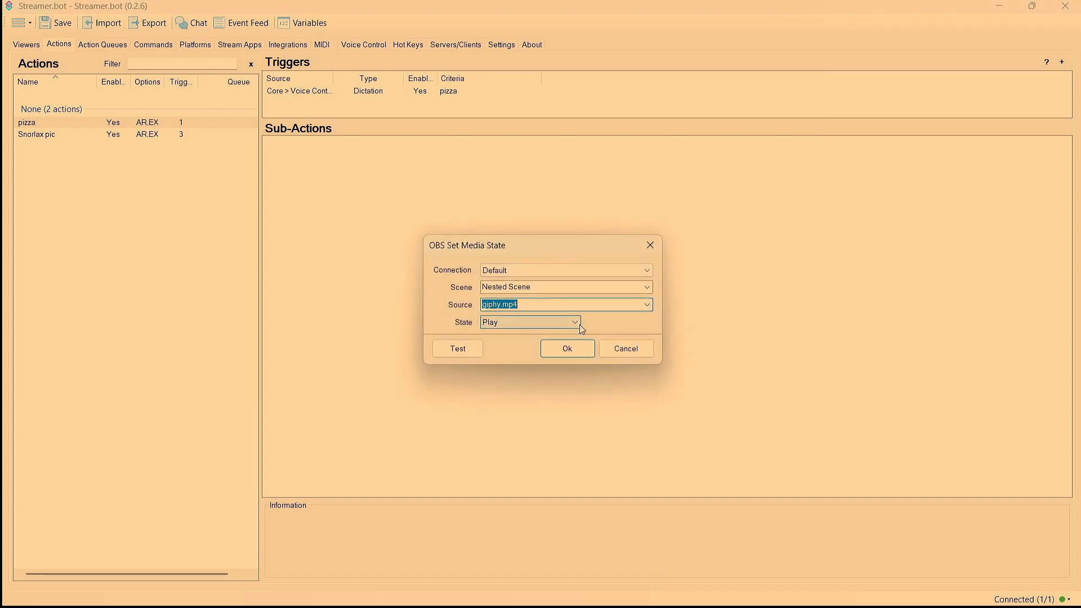
pyautogui.click(575, 323)
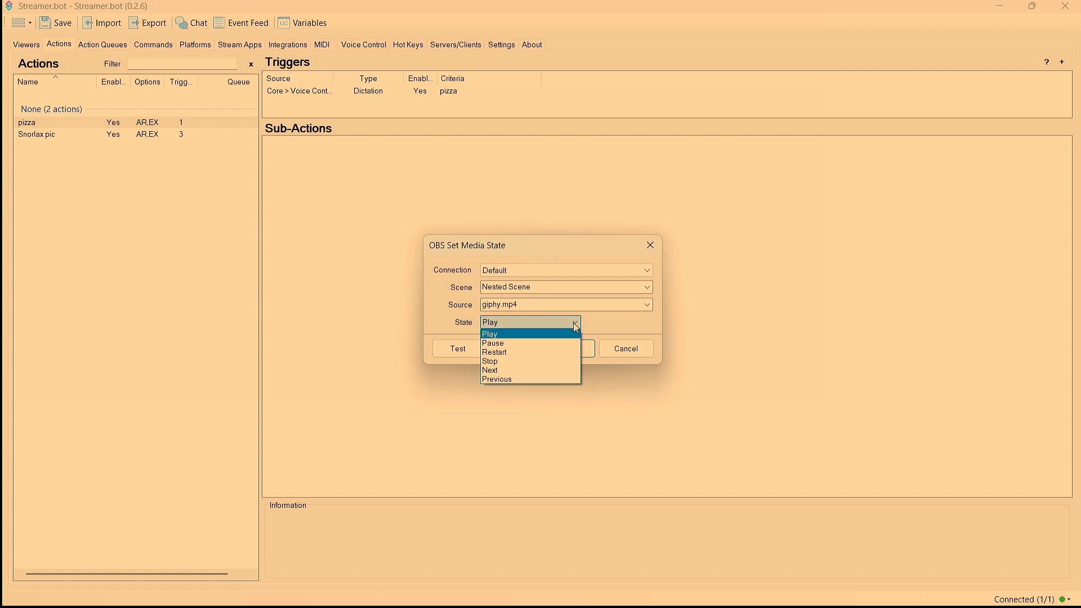
pyautogui.click(554, 353)
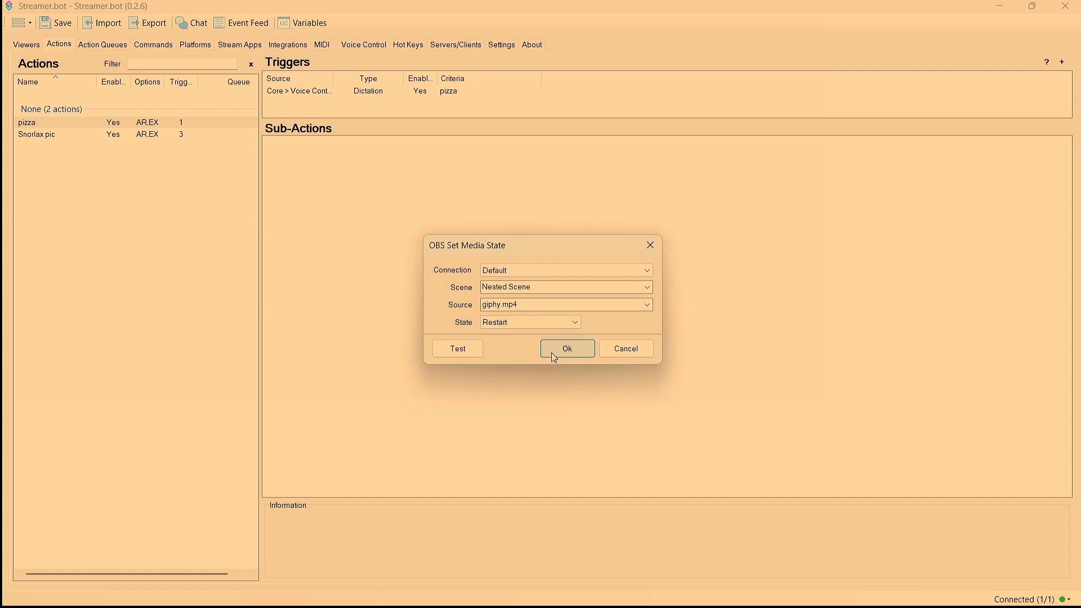
pyautogui.click(567, 348)
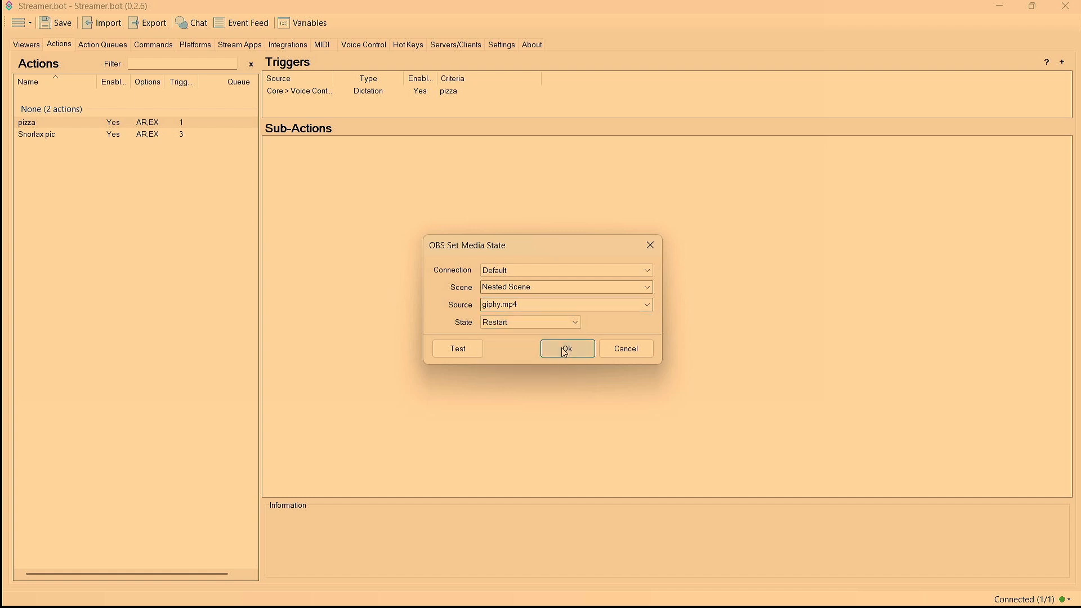
# Step: Switch to Premiere Pro, place giphy.gif on track V1 above the audio clip, and preview its frame
pyautogui.click(1001, 5)
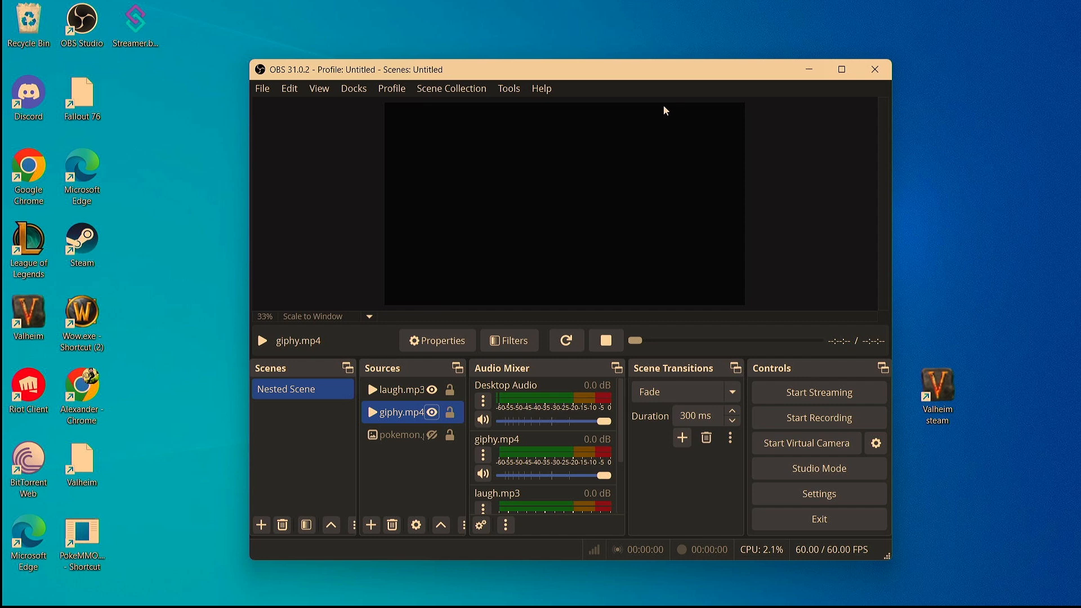
pyautogui.moveTo(694, 607)
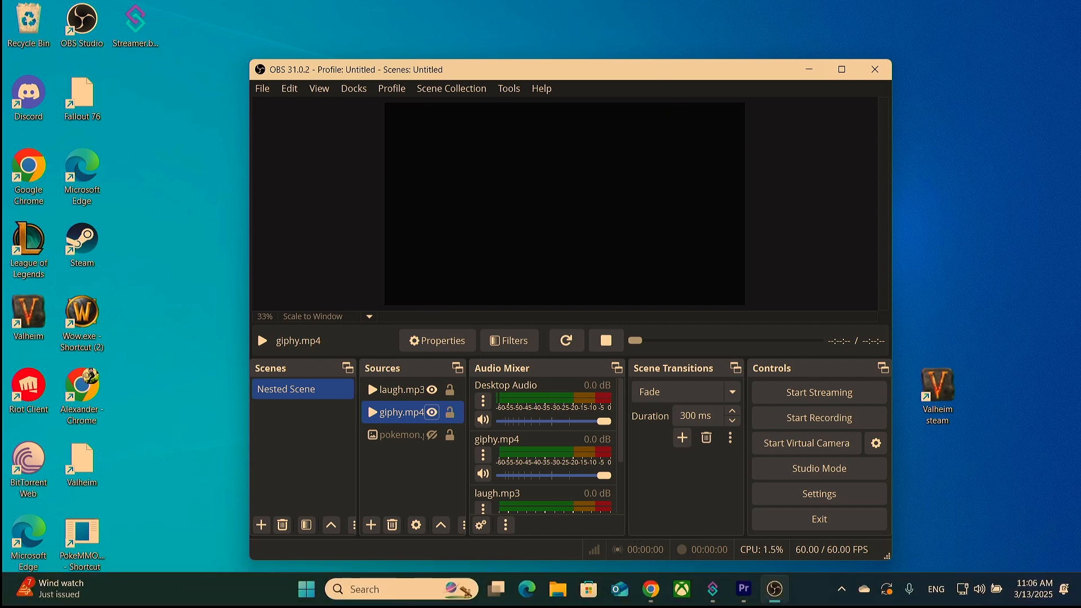
pyautogui.click(743, 589)
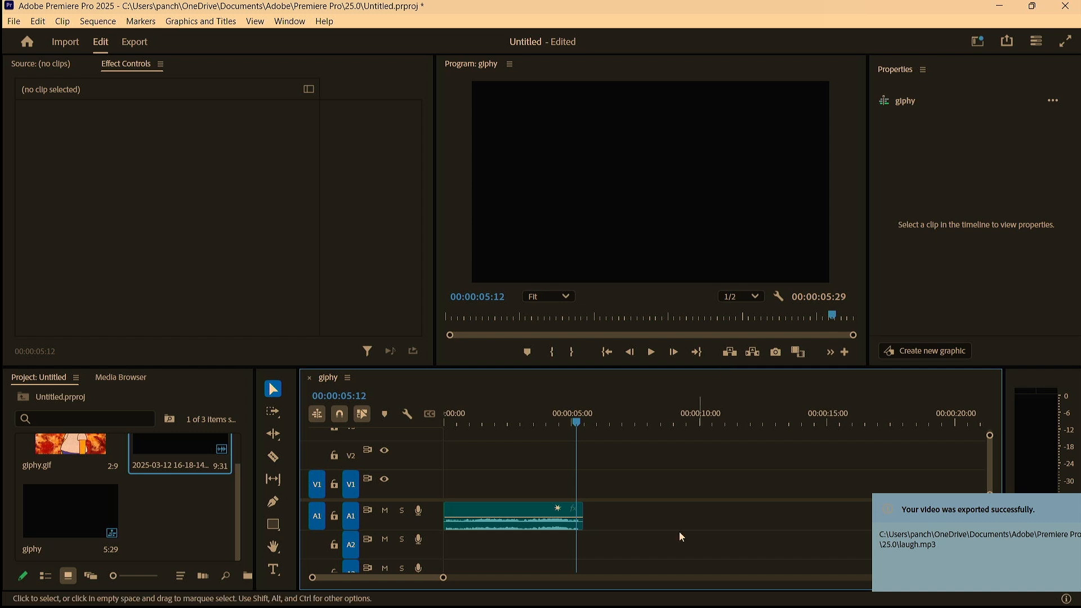
pyautogui.click(472, 421)
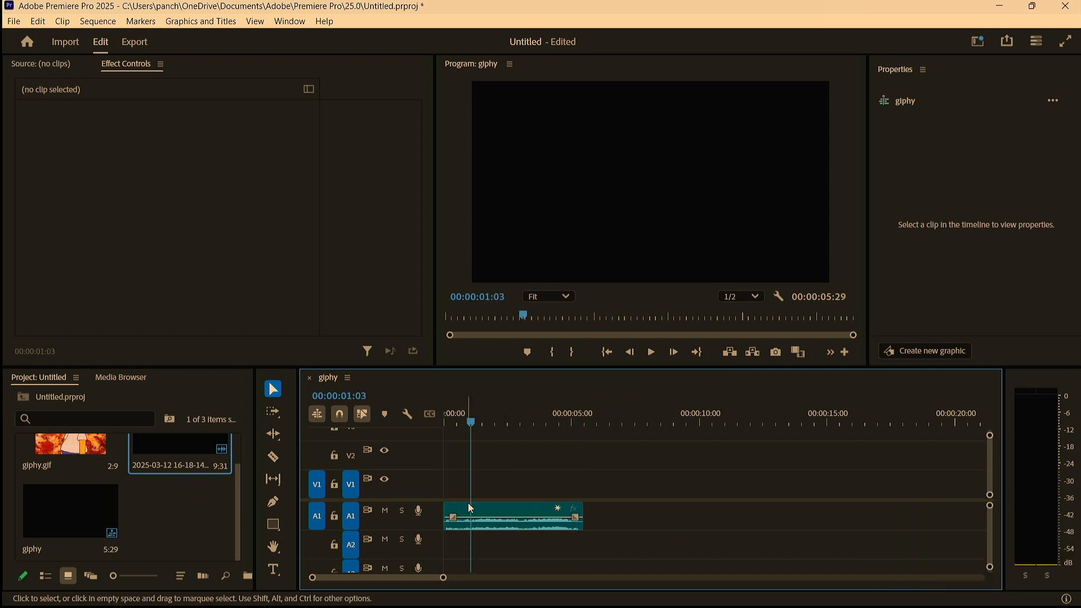
pyautogui.moveTo(70, 448); pyautogui.dragTo(552, 491)
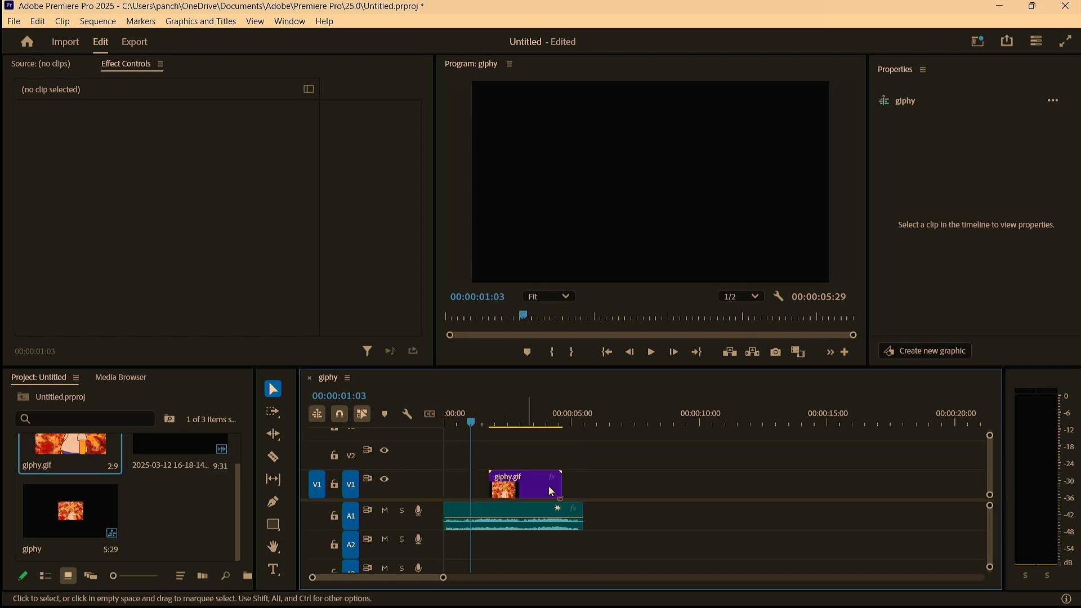
pyautogui.click(534, 422)
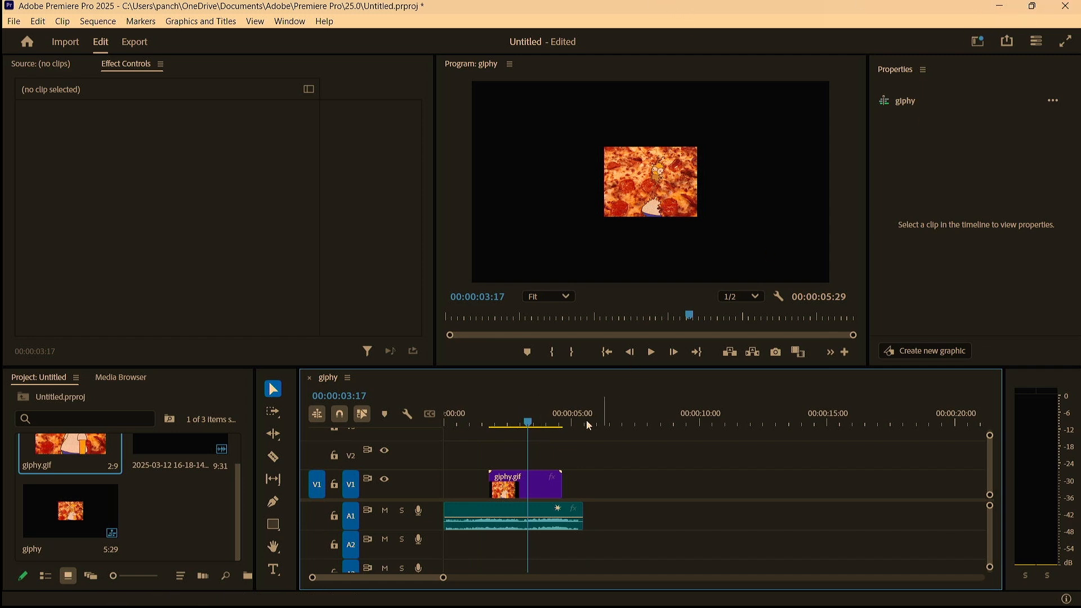
# Step: Delete the giphy.gif clip from track V1 and leave Premiere Pro
pyautogui.click(545, 492)
pyautogui.press('Delete')
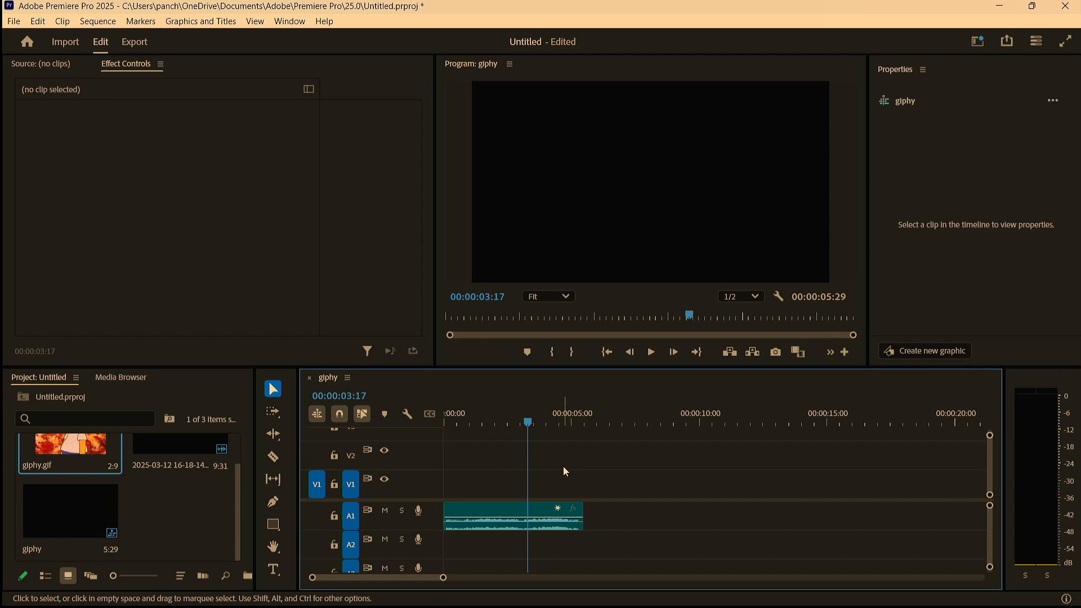
pyautogui.click(1015, 4)
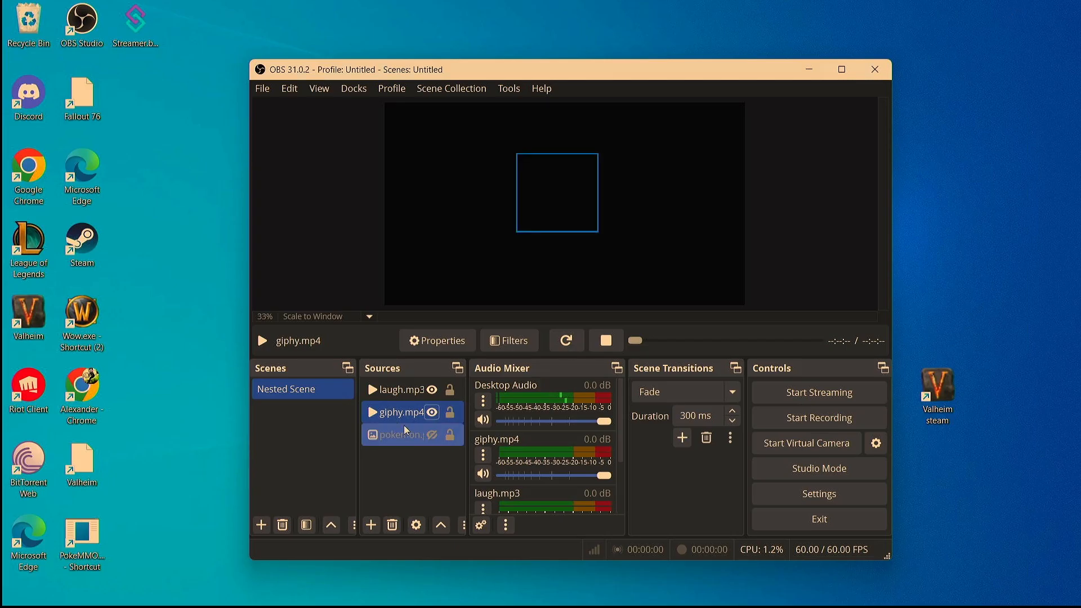
# Step: In OBS, hide and reshow the laugh.mp3 source to test its playback
pyautogui.click(413, 397)
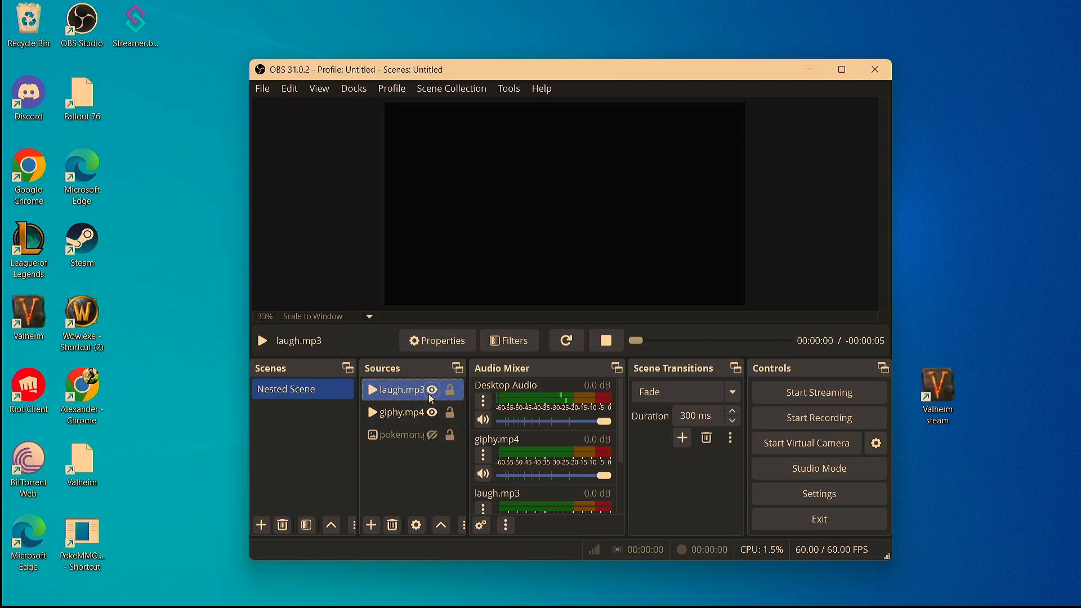
pyautogui.click(429, 393)
pyautogui.click(429, 393)
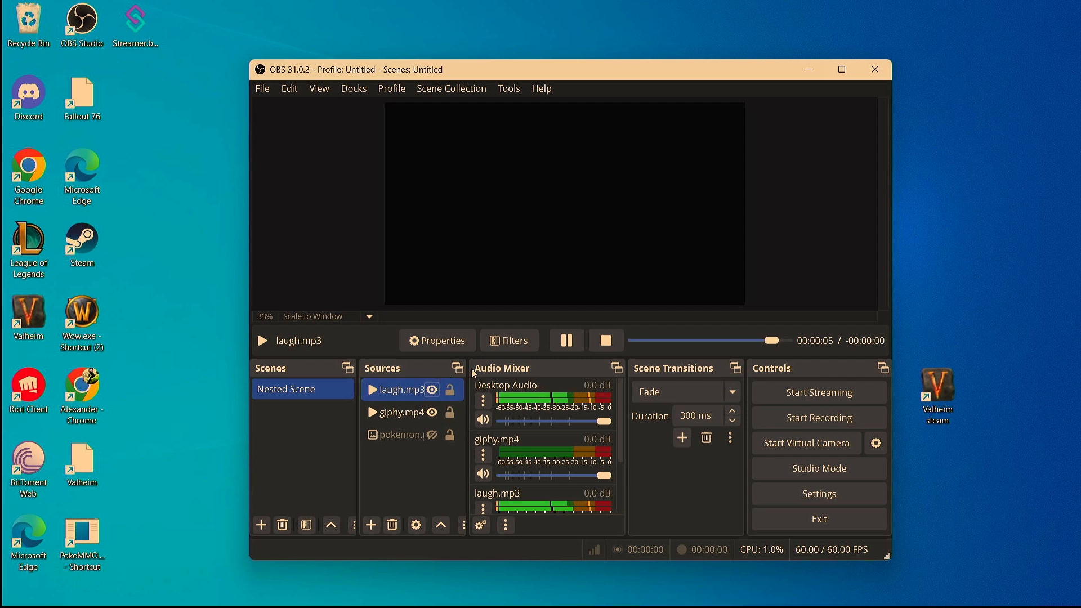
# Step: Switch to Streamer.bot and create an action named Audience with Always Run and Exclude from Action Queue Pending/History enabled
pyautogui.moveTo(681, 595)
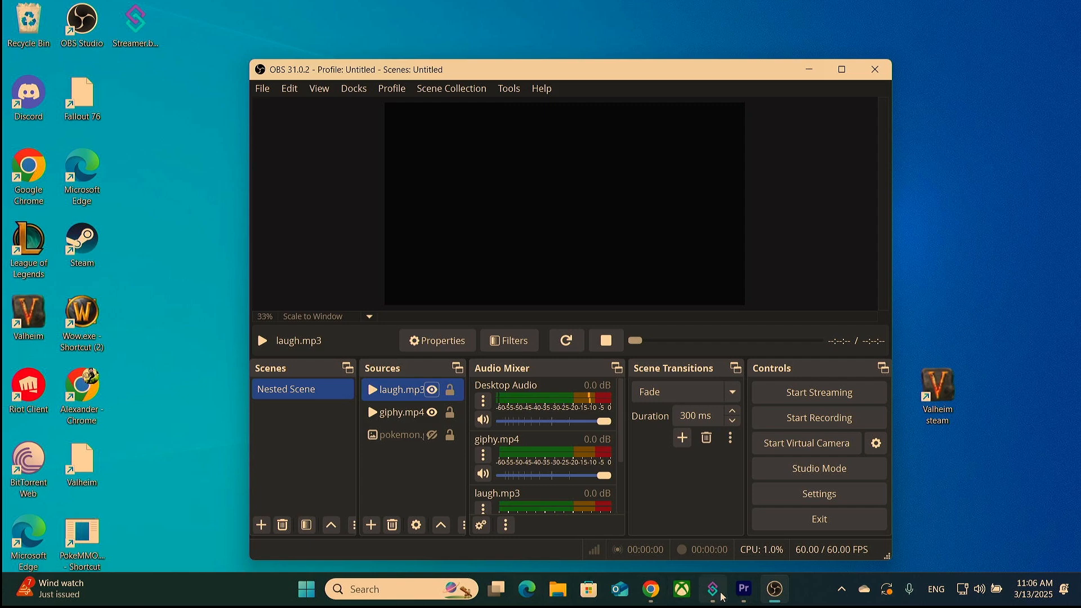
pyautogui.moveTo(722, 597)
pyautogui.click(750, 542)
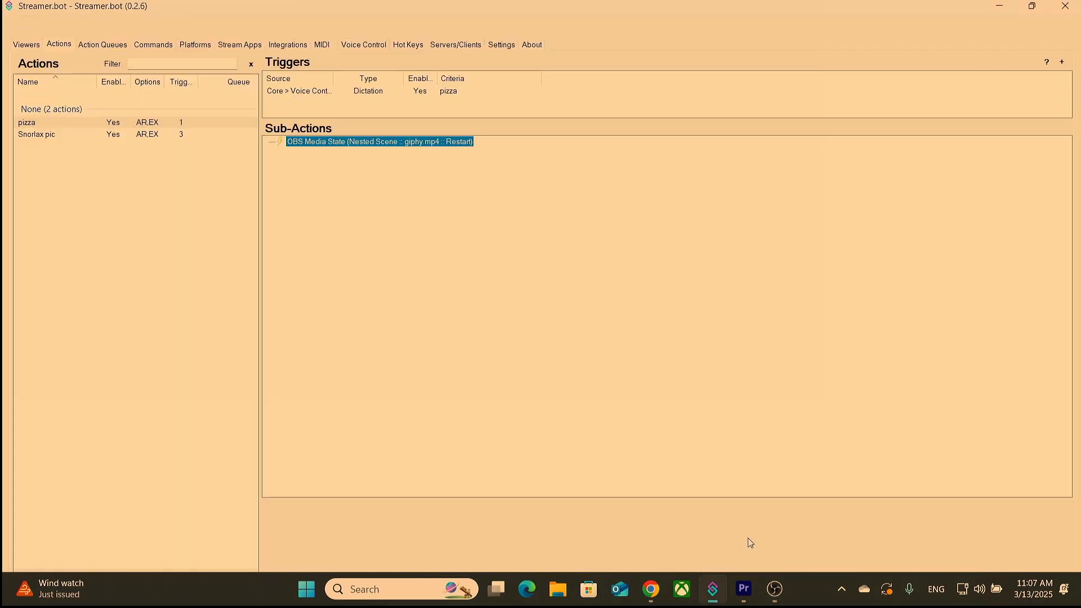
pyautogui.click(79, 164)
pyautogui.rightClick(78, 164)
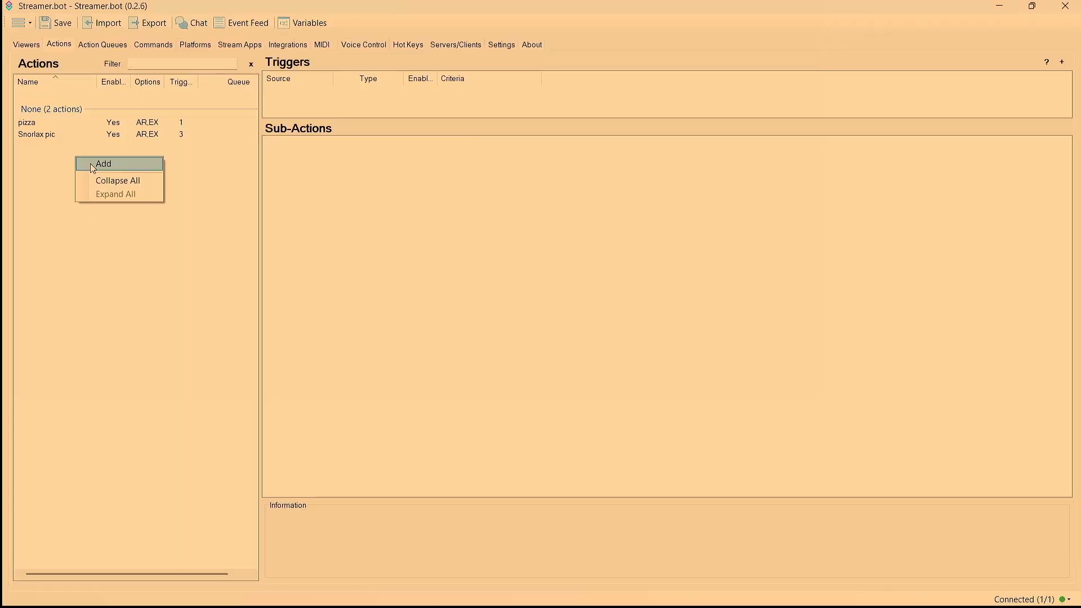
pyautogui.click(90, 163)
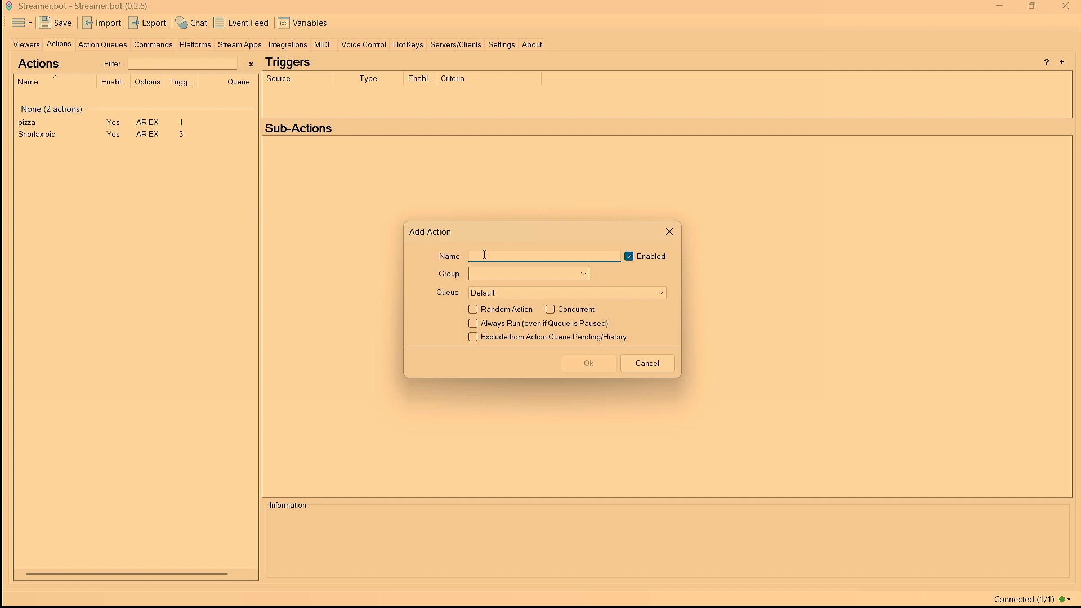
pyautogui.write('Audience')
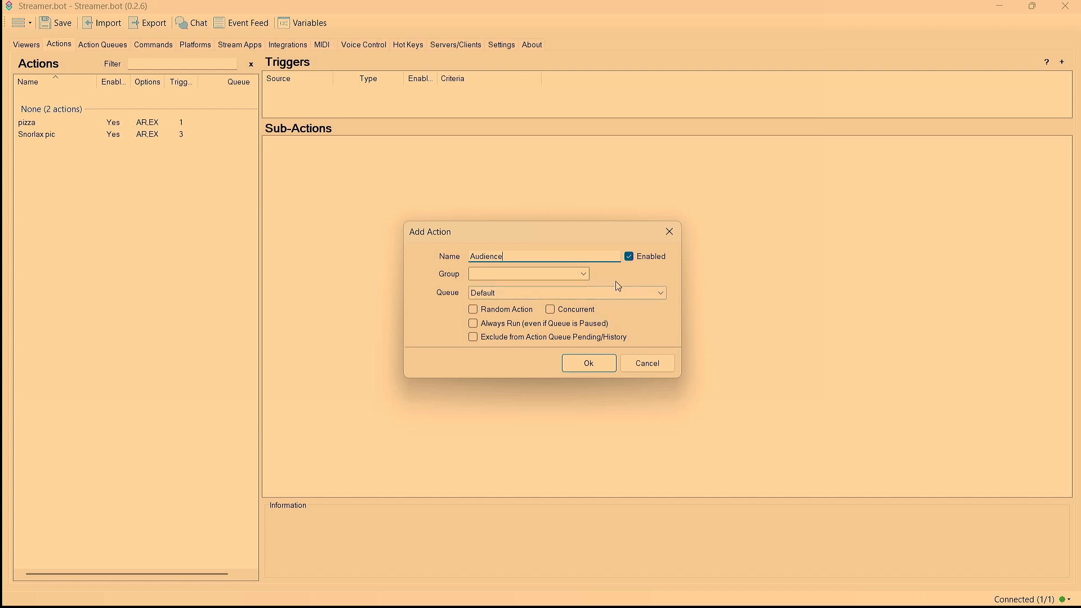
pyautogui.click(579, 301)
pyautogui.click(557, 307)
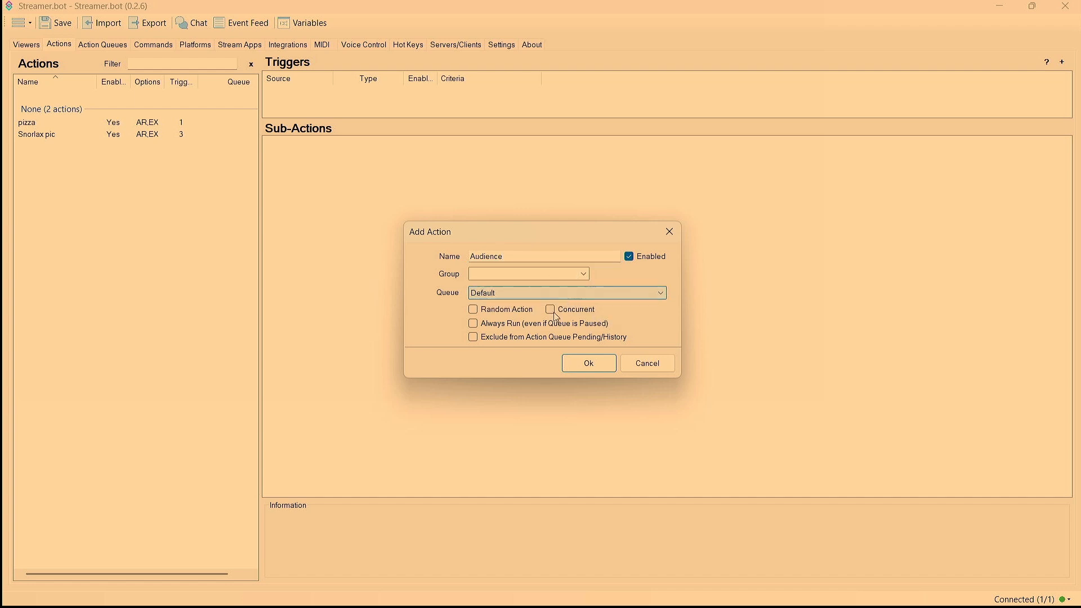
pyautogui.click(472, 323)
pyautogui.click(473, 337)
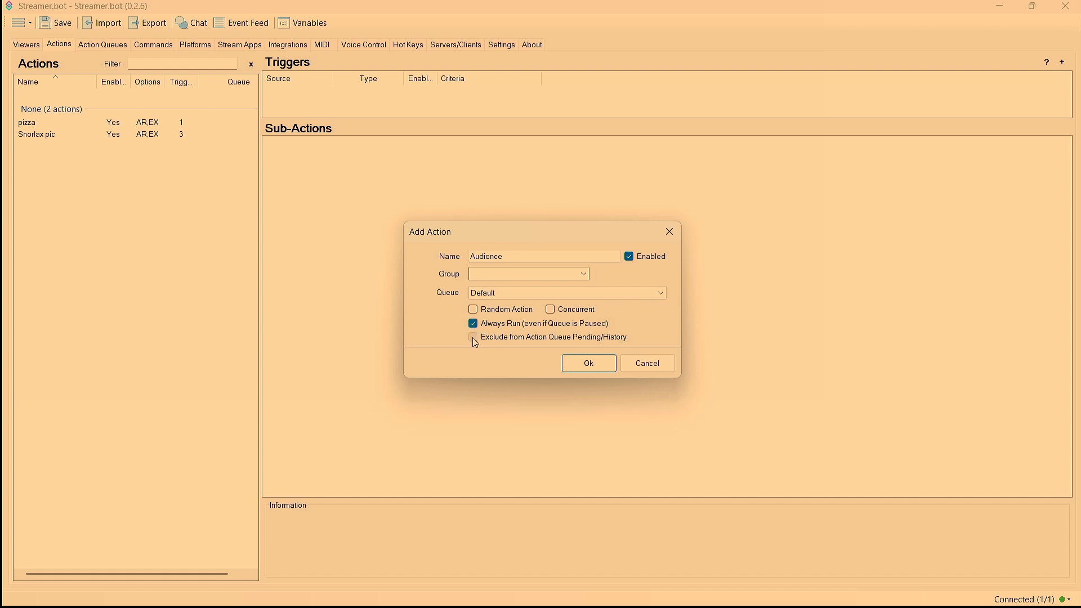
pyautogui.click(566, 366)
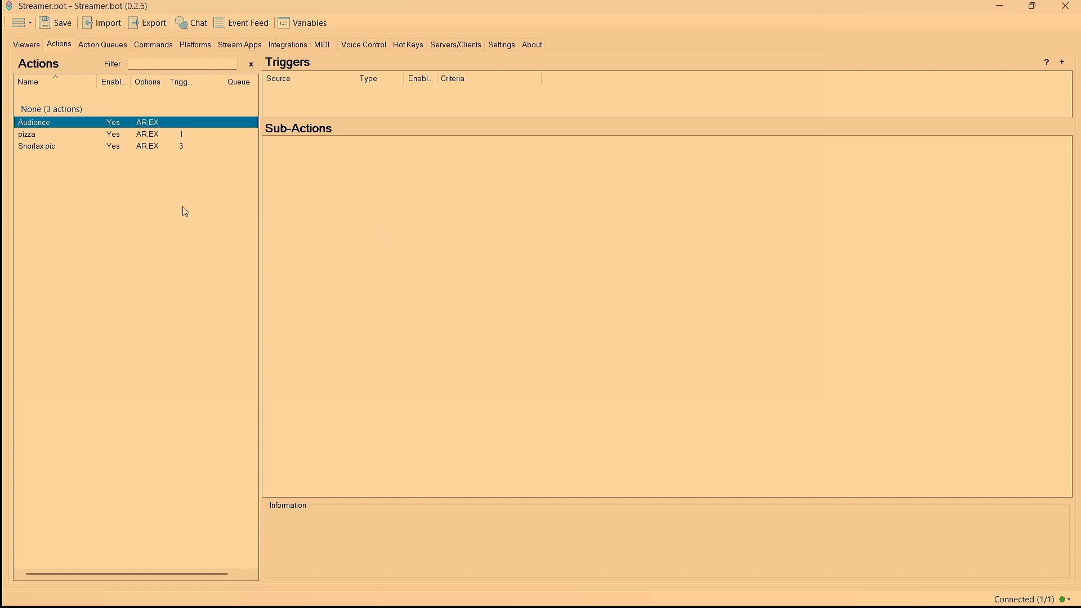
# Step: Add a Voice Control Dictation trigger to the Audience action, using the first audience voice command
pyautogui.rightClick(305, 107)
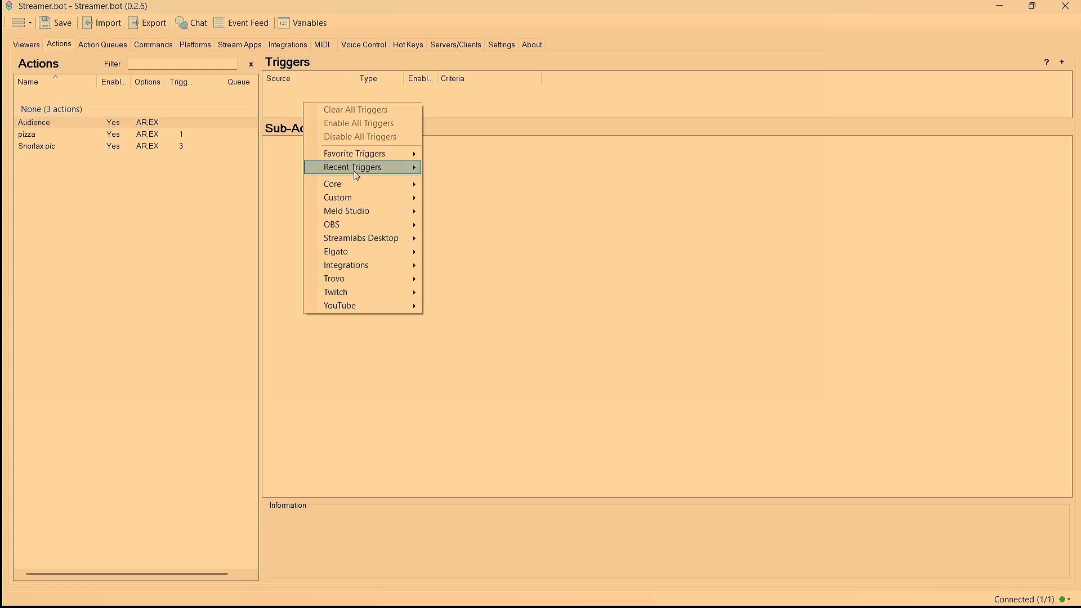
pyautogui.moveTo(371, 185)
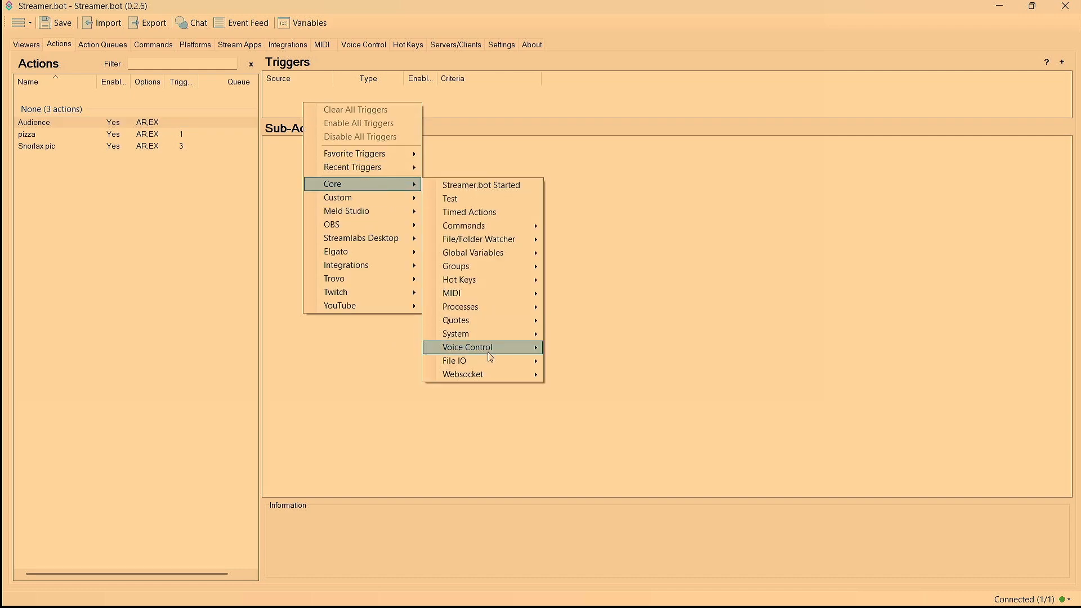
pyautogui.moveTo(493, 354)
pyautogui.click(583, 351)
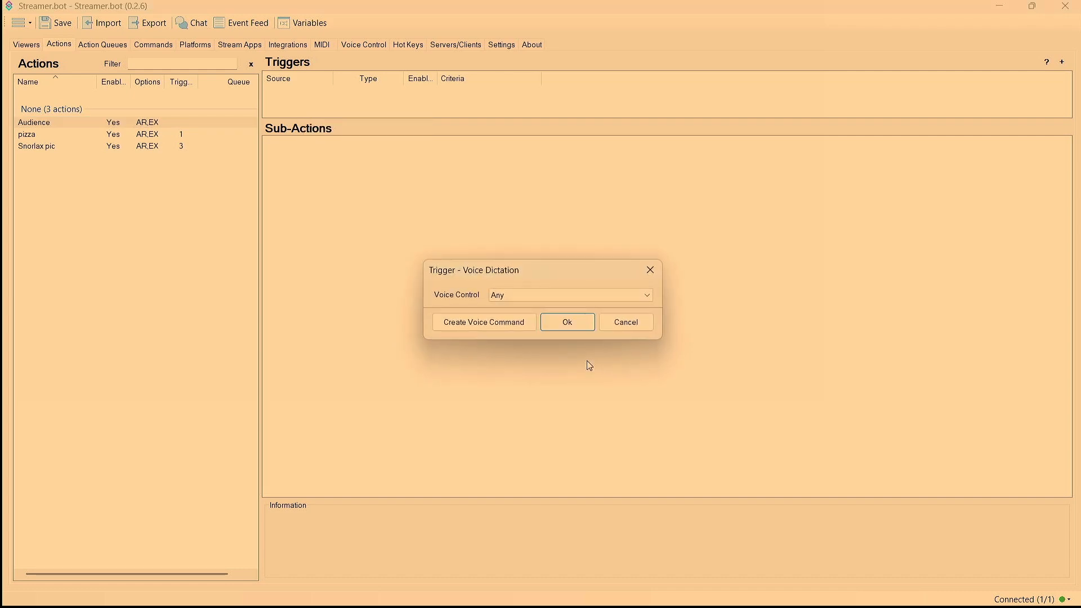
pyautogui.click(537, 299)
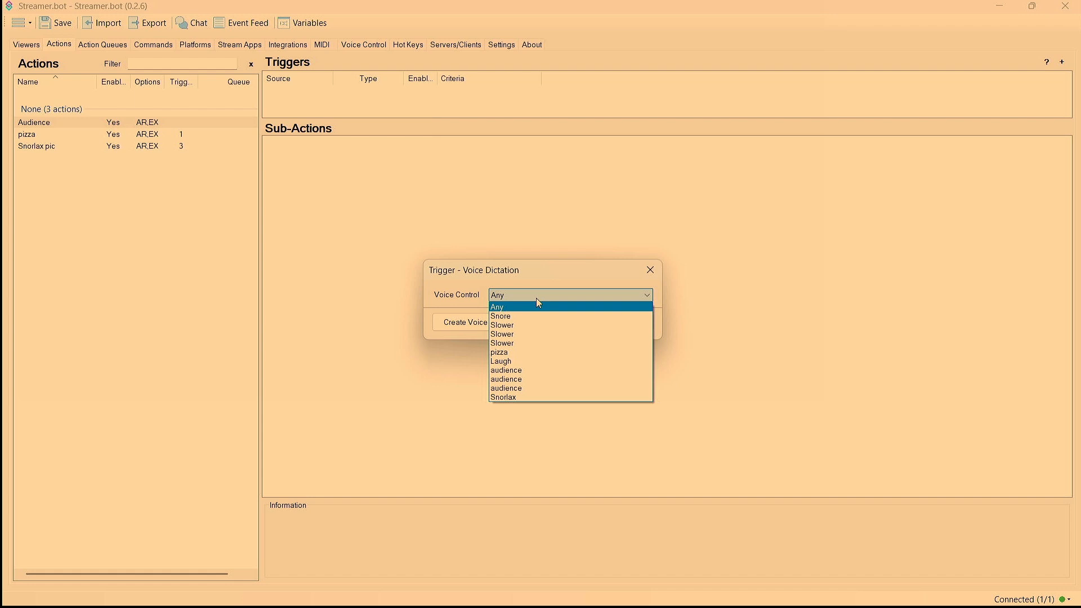
pyautogui.click(522, 372)
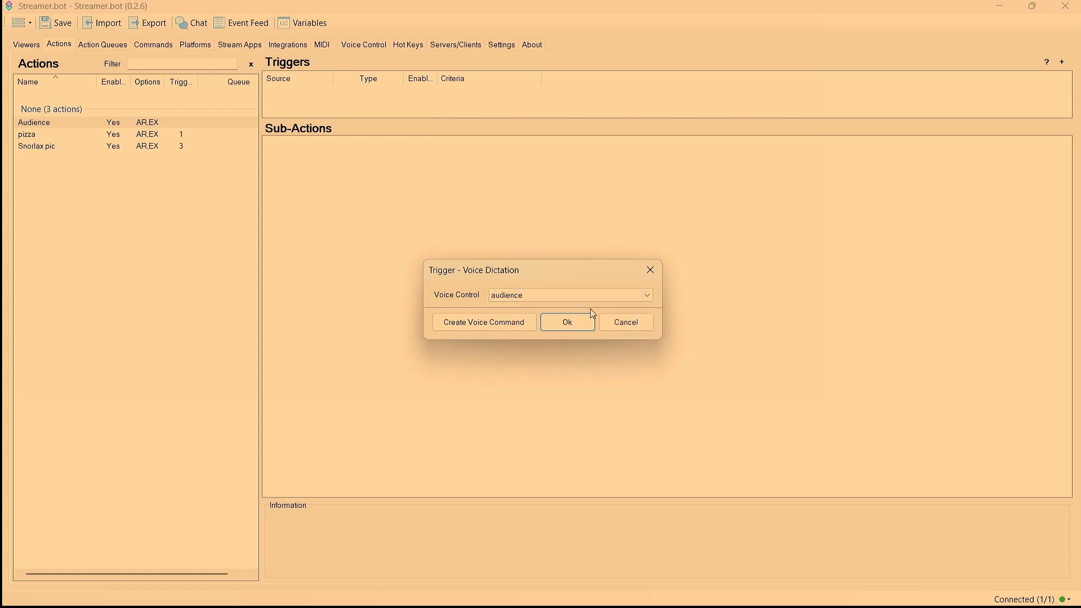
pyautogui.click(567, 323)
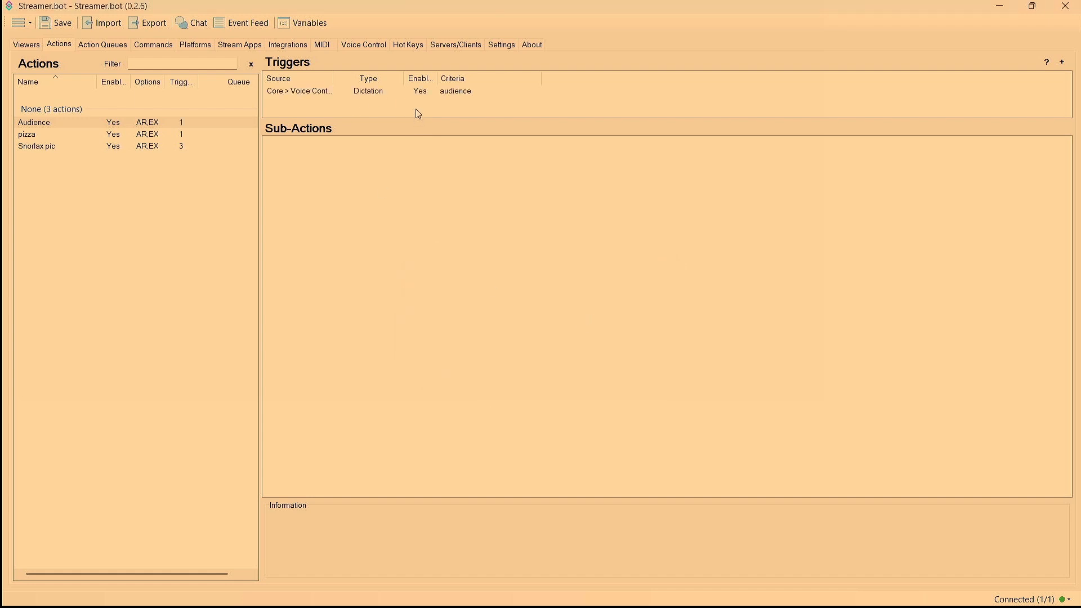
# Step: Enable Override Global for the second of the three audience voice commands
pyautogui.click(380, 48)
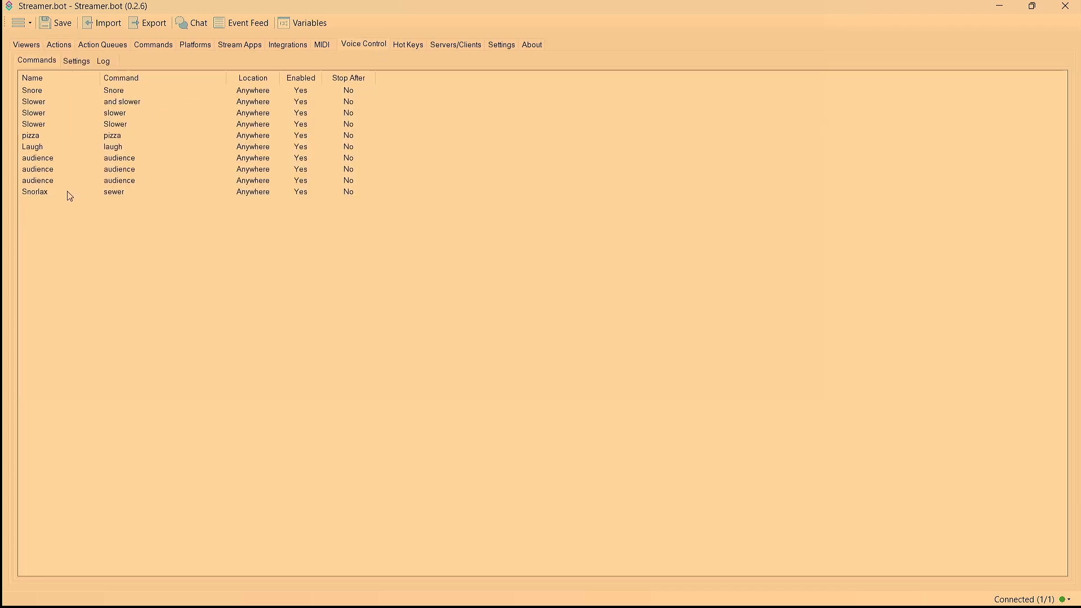
pyautogui.click(45, 171)
pyautogui.doubleClick(59, 172)
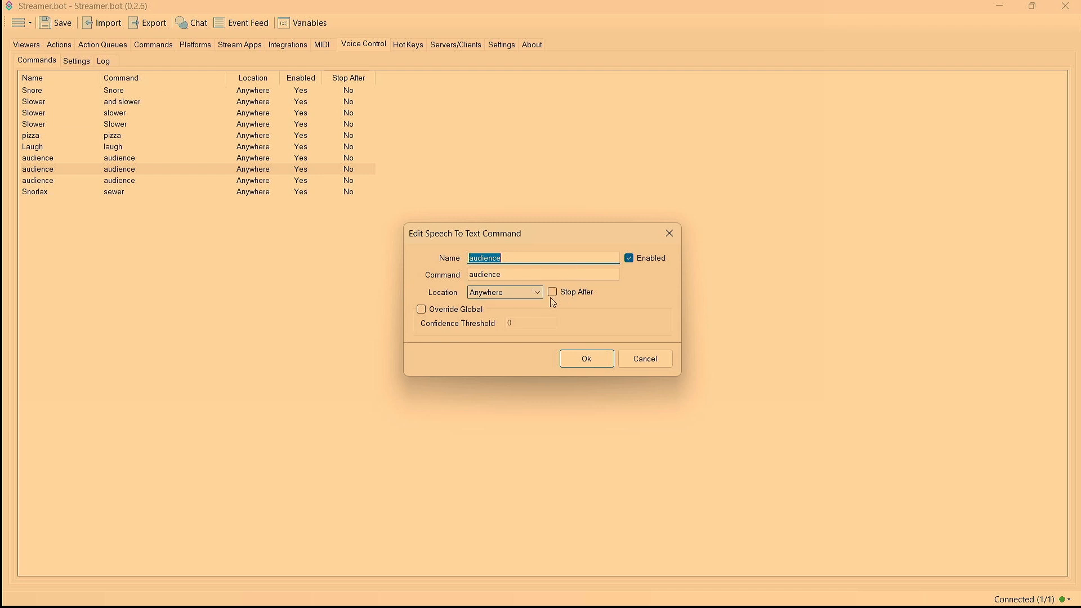
pyautogui.click(422, 310)
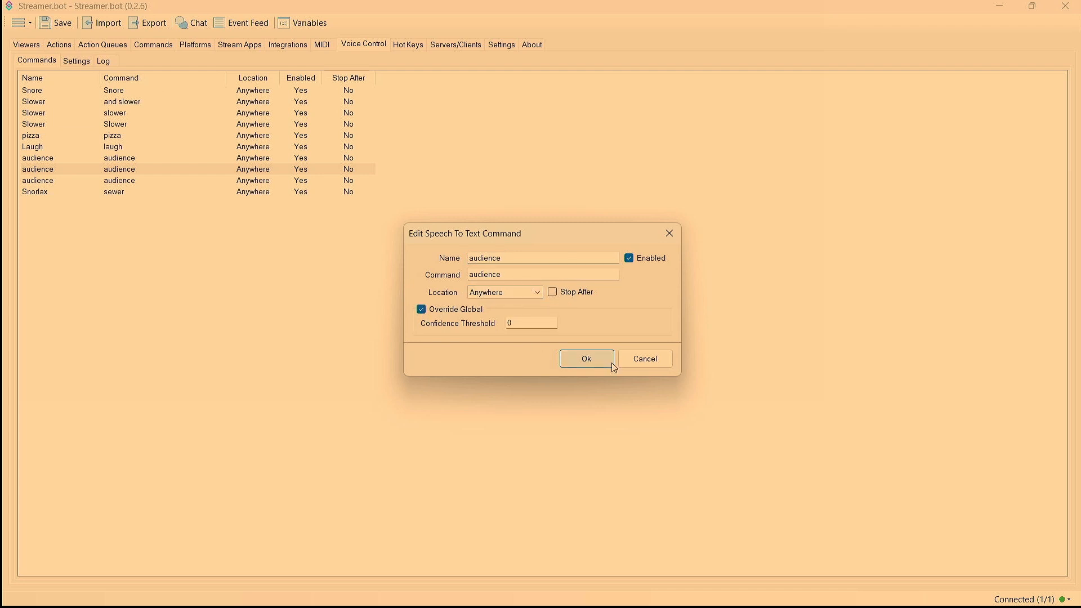
pyautogui.click(594, 361)
# Step: Delete the last of the three audience voice commands
pyautogui.click(114, 183)
pyautogui.doubleClick(114, 183)
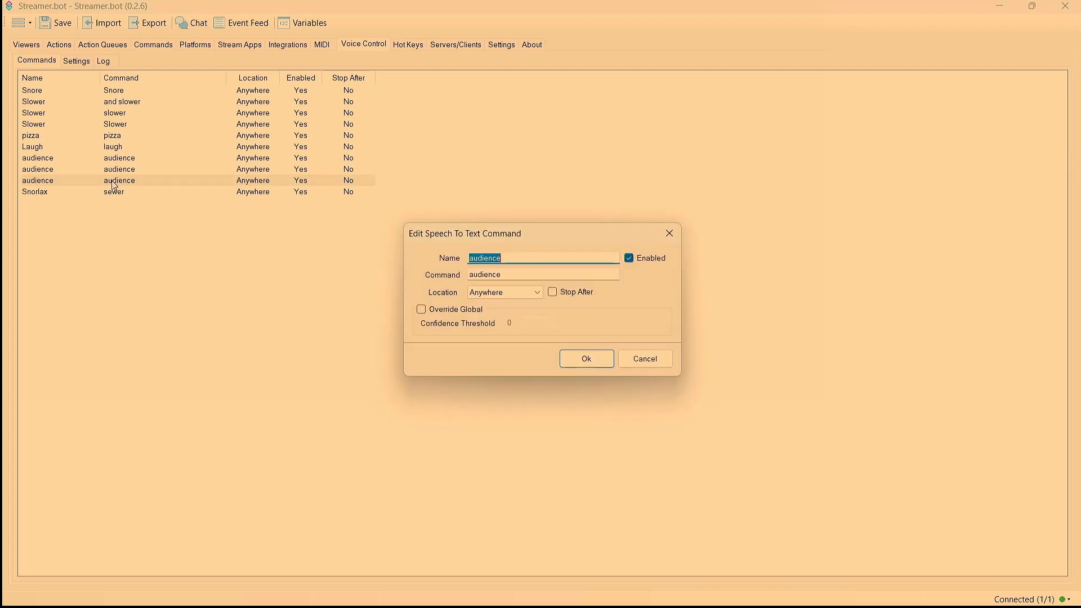
pyautogui.click(580, 358)
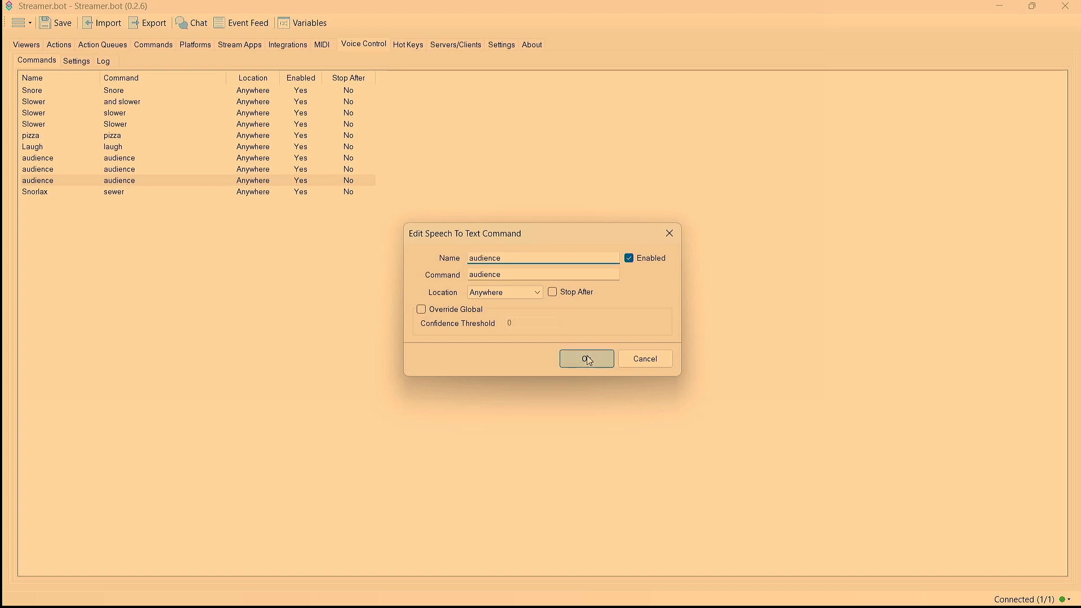
pyautogui.press('Delete')
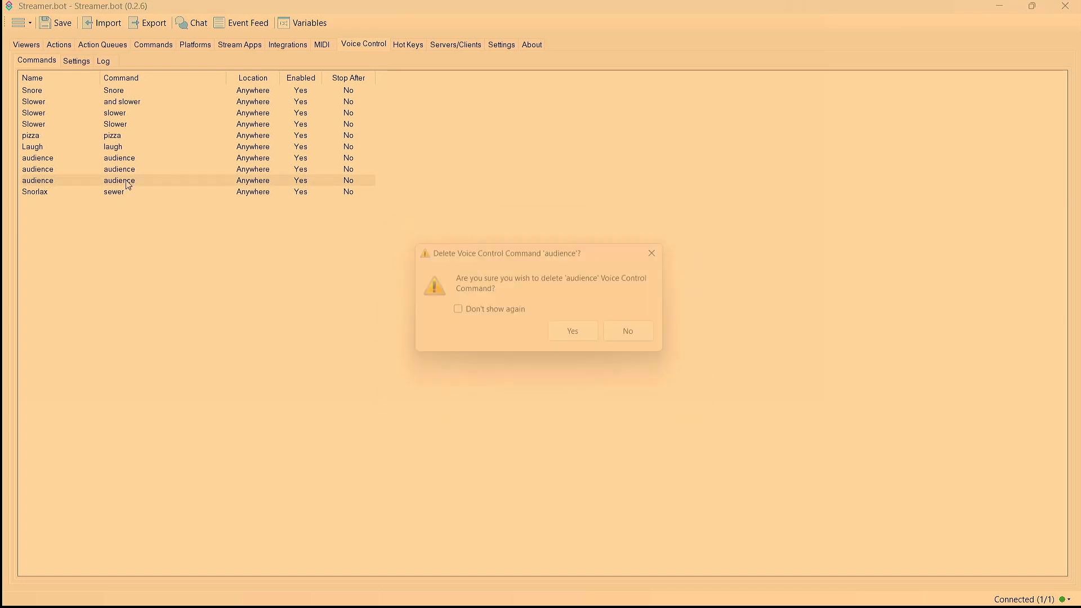
pyautogui.click(577, 337)
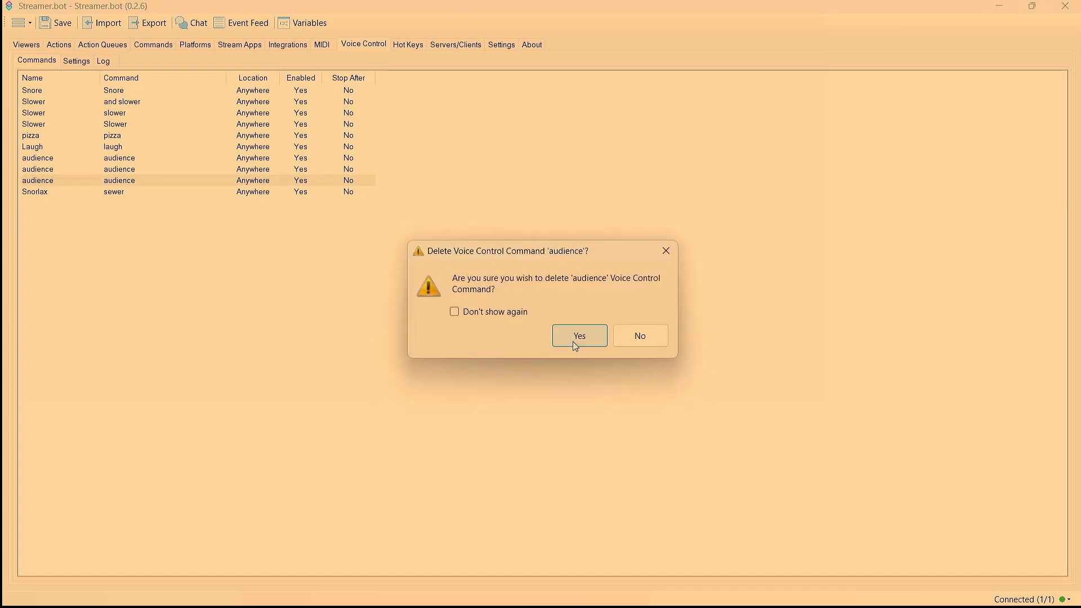
# Step: Delete the first of the two remaining audience voice commands
pyautogui.doubleClick(121, 160)
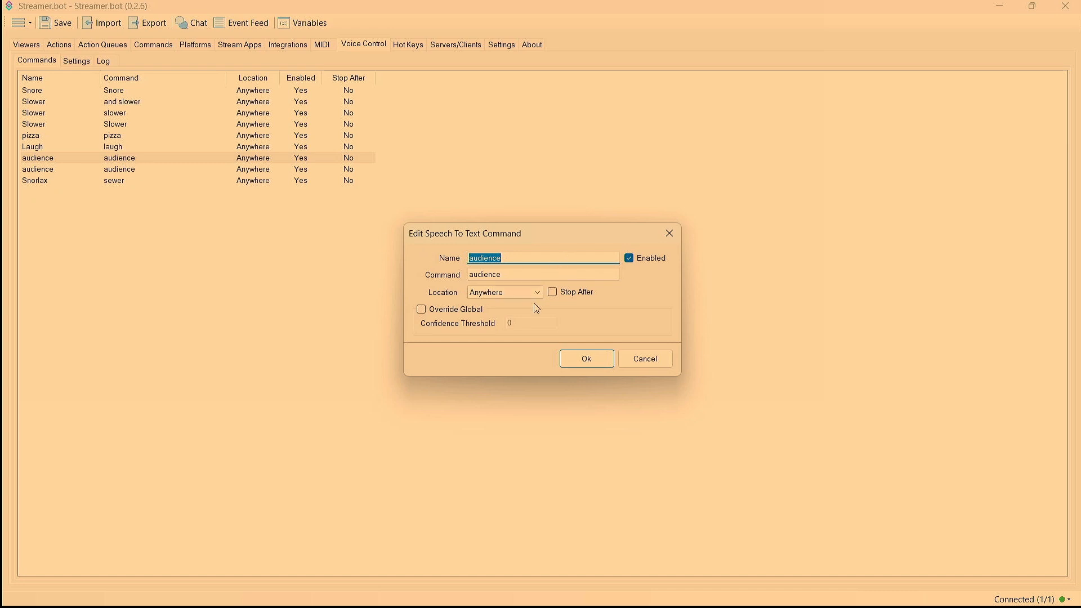
pyautogui.click(601, 363)
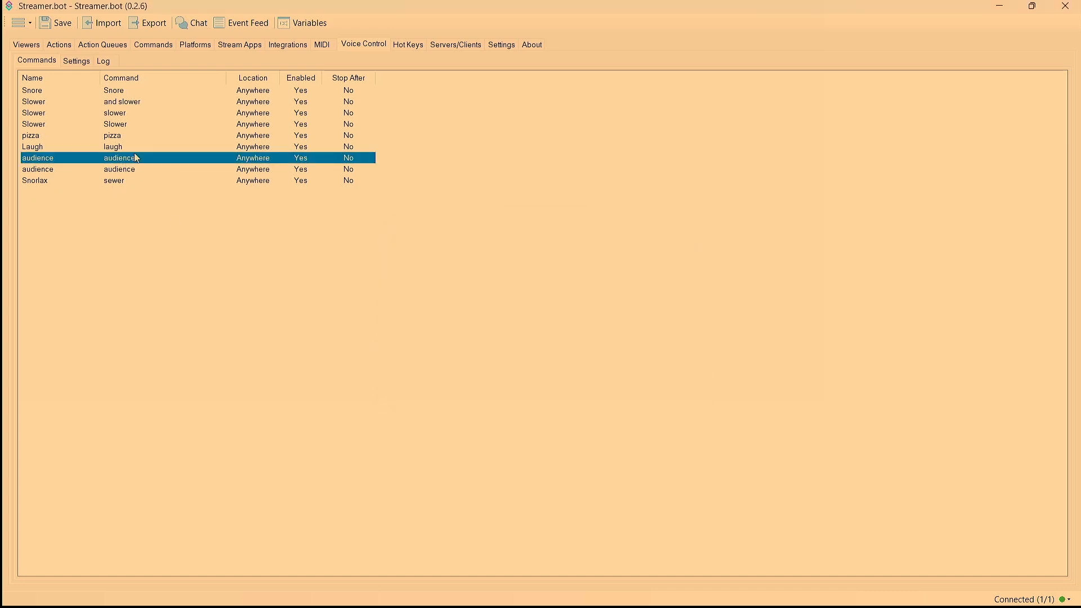
pyautogui.press('Delete')
pyautogui.click(575, 333)
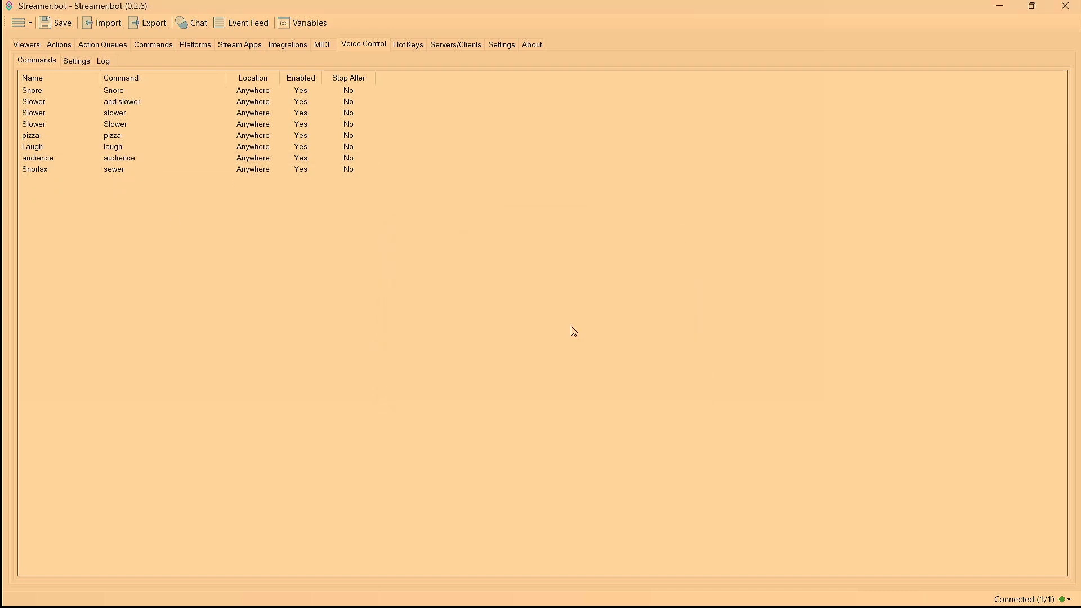
# Step: Add a voice command named audience with the command audience, location Anywhere and Override Global enabled
pyautogui.rightClick(97, 179)
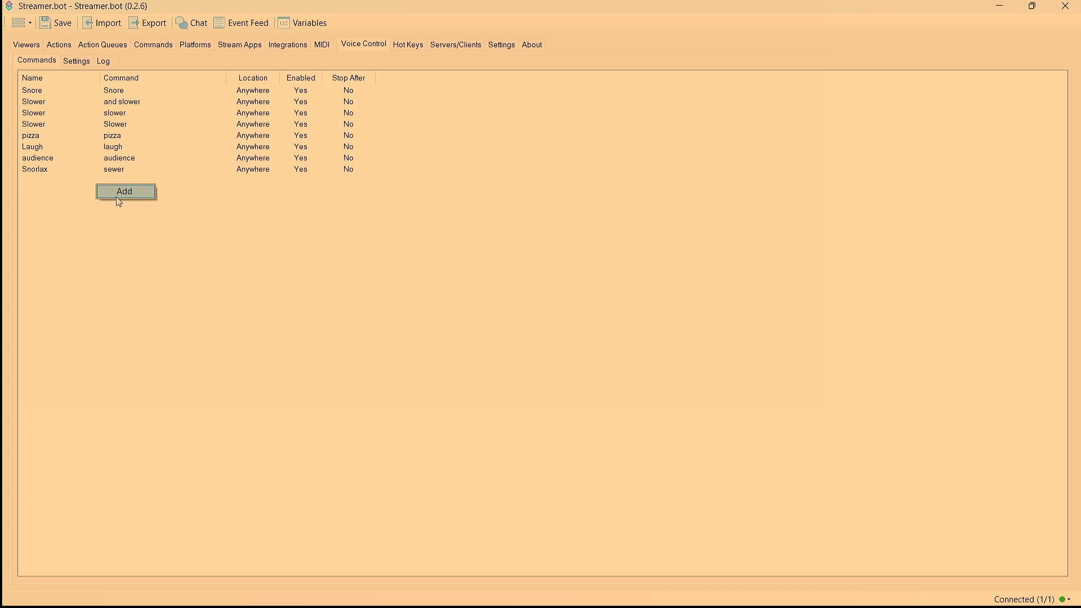
pyautogui.click(119, 193)
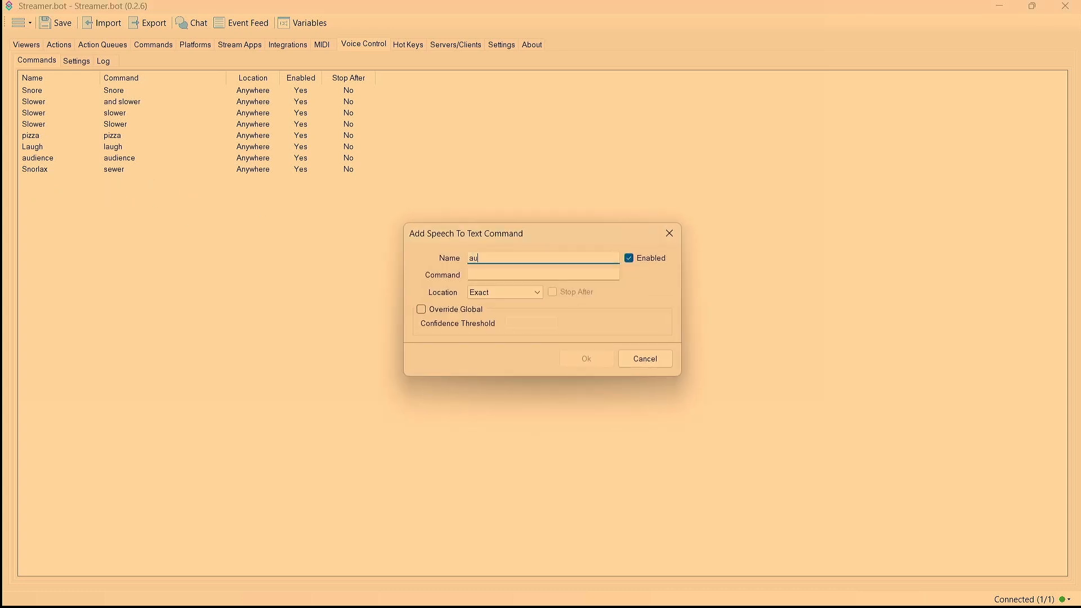
pyautogui.write('audeince')
pyautogui.press('BackSpace')
pyautogui.press('BackSpace')
pyautogui.press('BackSpace')
pyautogui.click(507, 275)
pyautogui.write('aud')
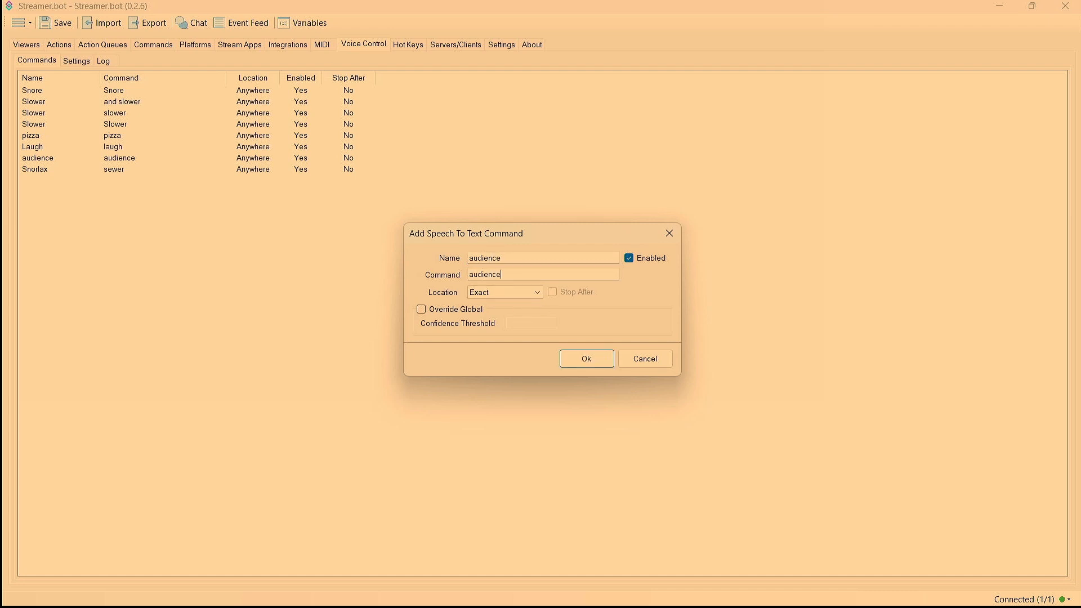
pyautogui.click(496, 292)
pyautogui.click(495, 319)
pyautogui.click(421, 310)
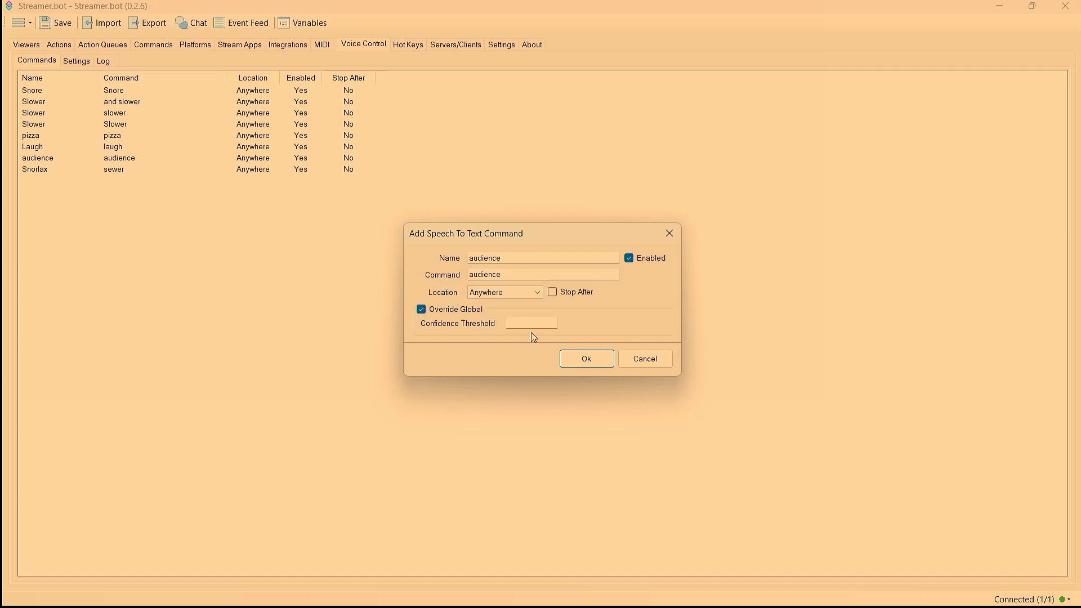
pyautogui.click(586, 360)
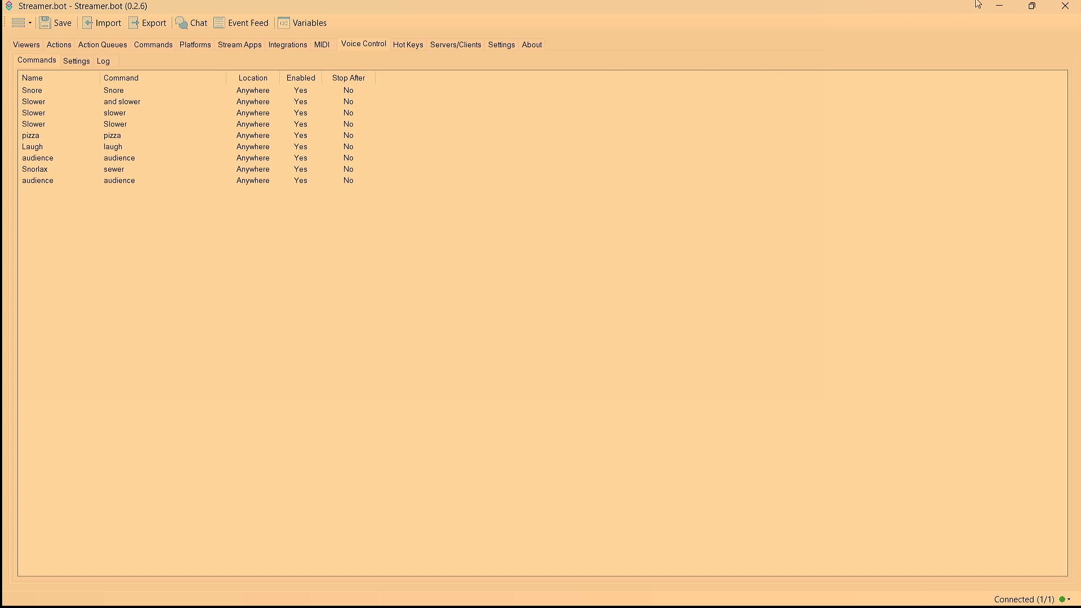
# Step: Add an OBS Set Media State sub-action to the Audience action that restarts laugh.mp3 in Nested Scene, using the v4.9.x connection at 127.0.0.1:4444
pyautogui.click(55, 46)
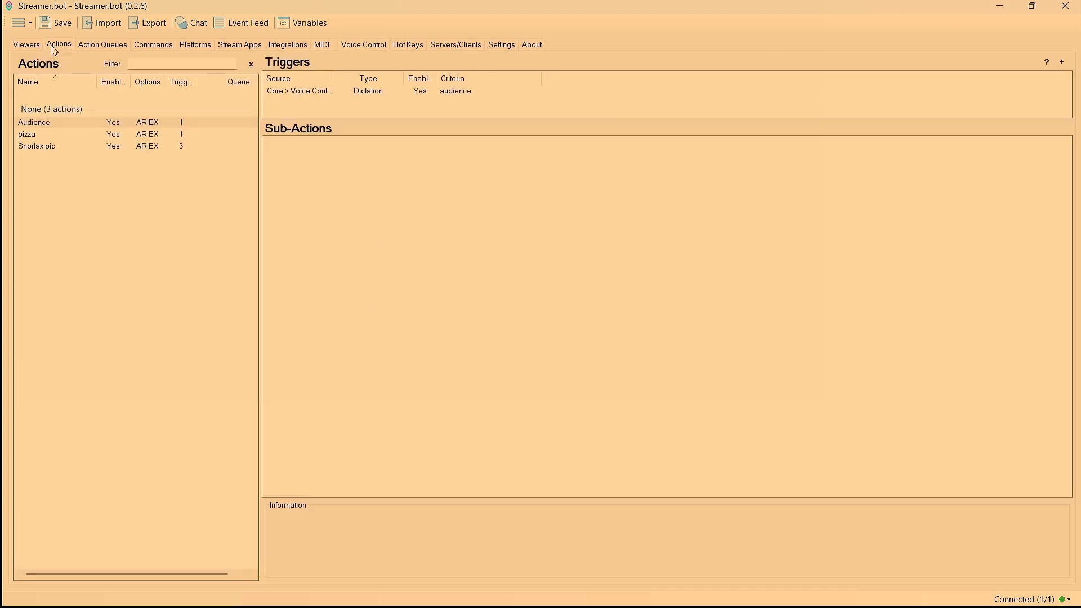
pyautogui.rightClick(340, 160)
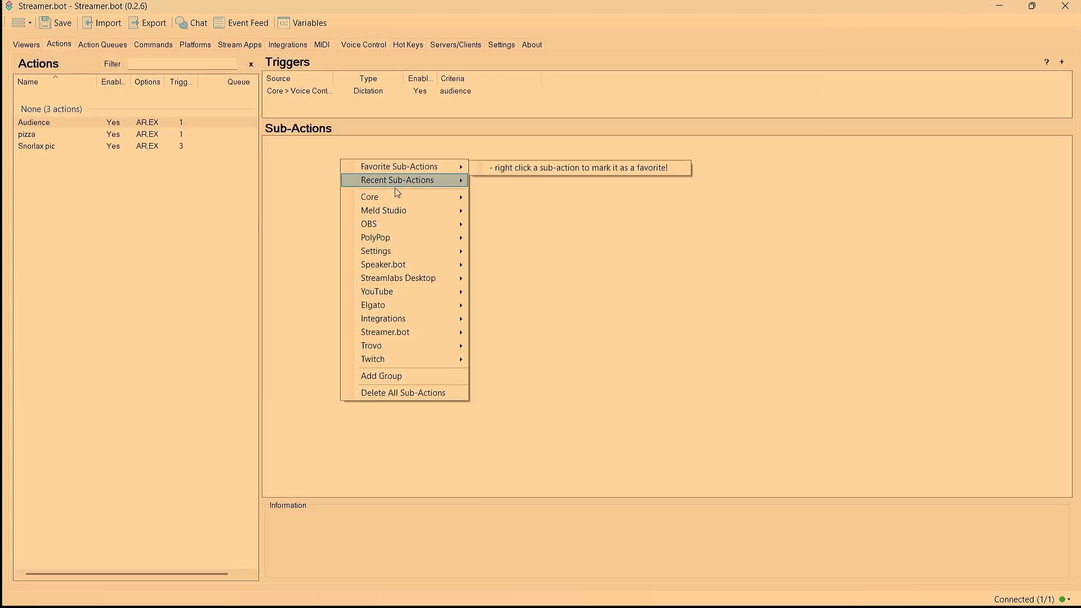
pyautogui.moveTo(415, 226)
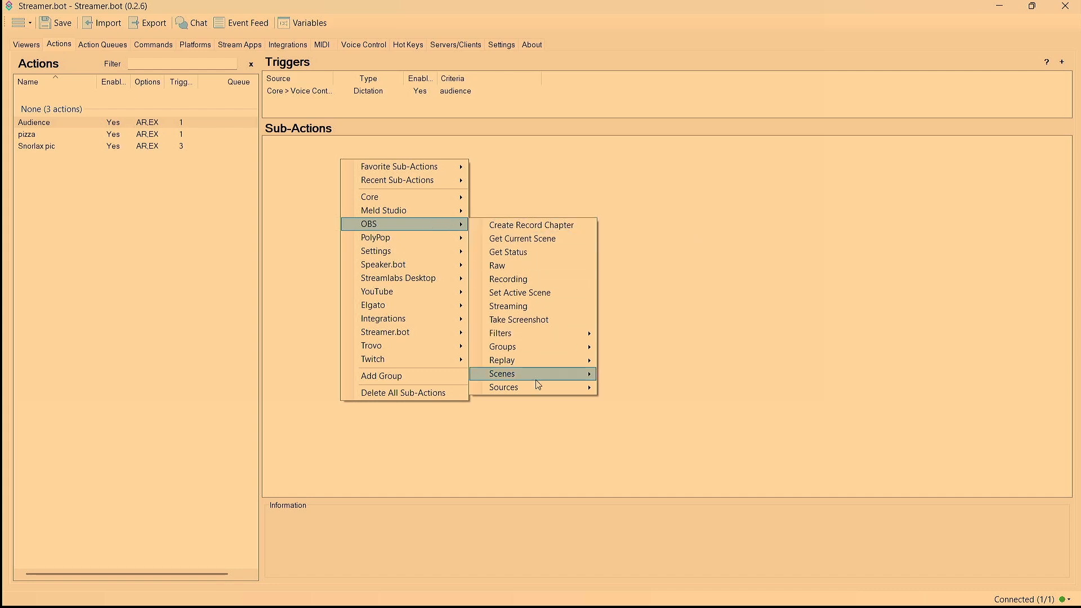
pyautogui.moveTo(538, 387)
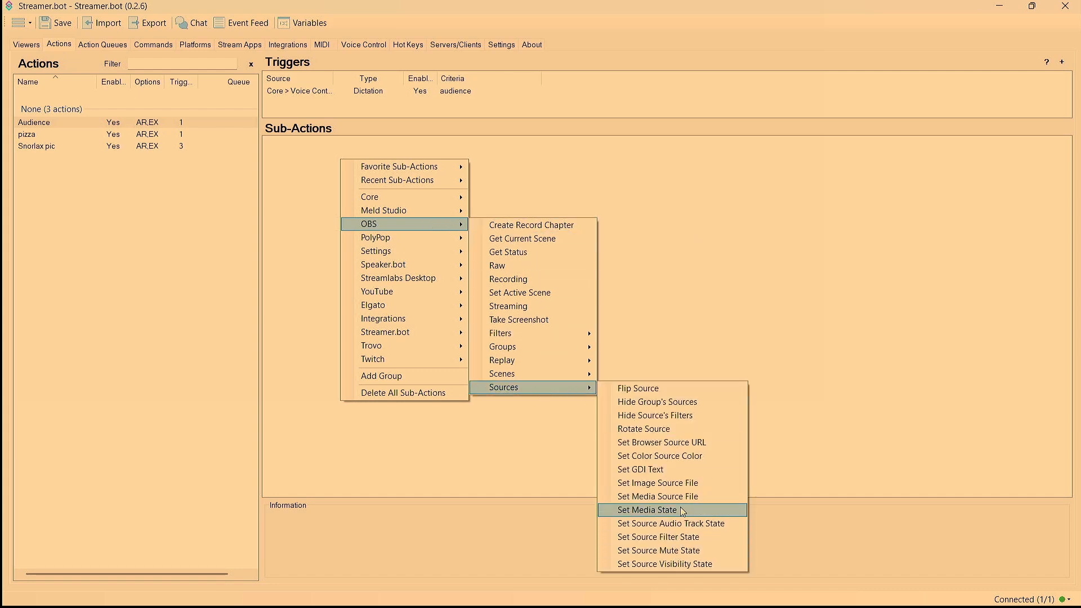
pyautogui.click(647, 510)
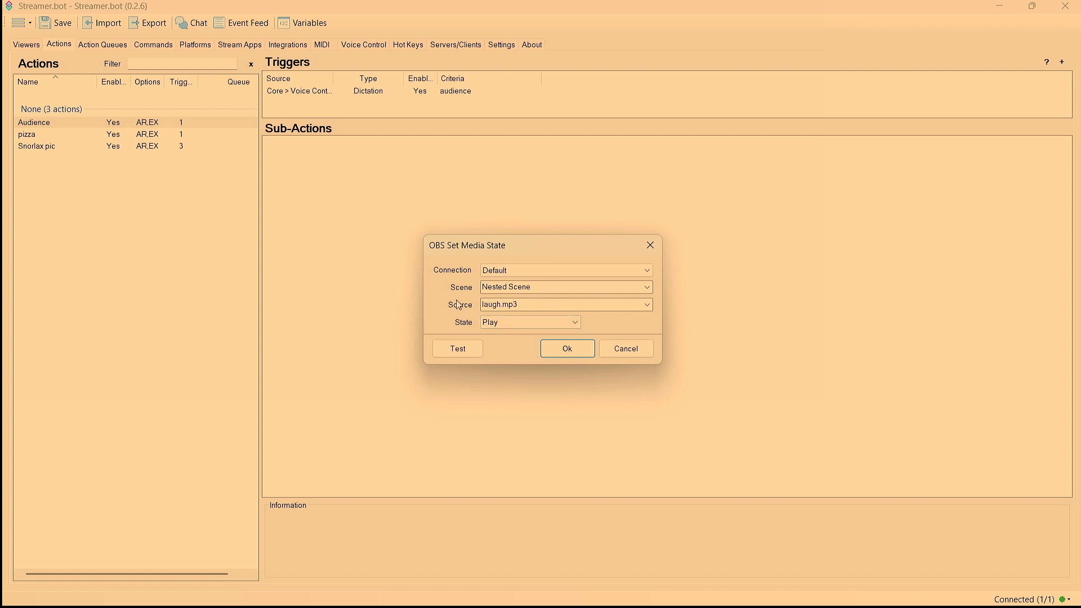
pyautogui.click(647, 305)
pyautogui.click(586, 317)
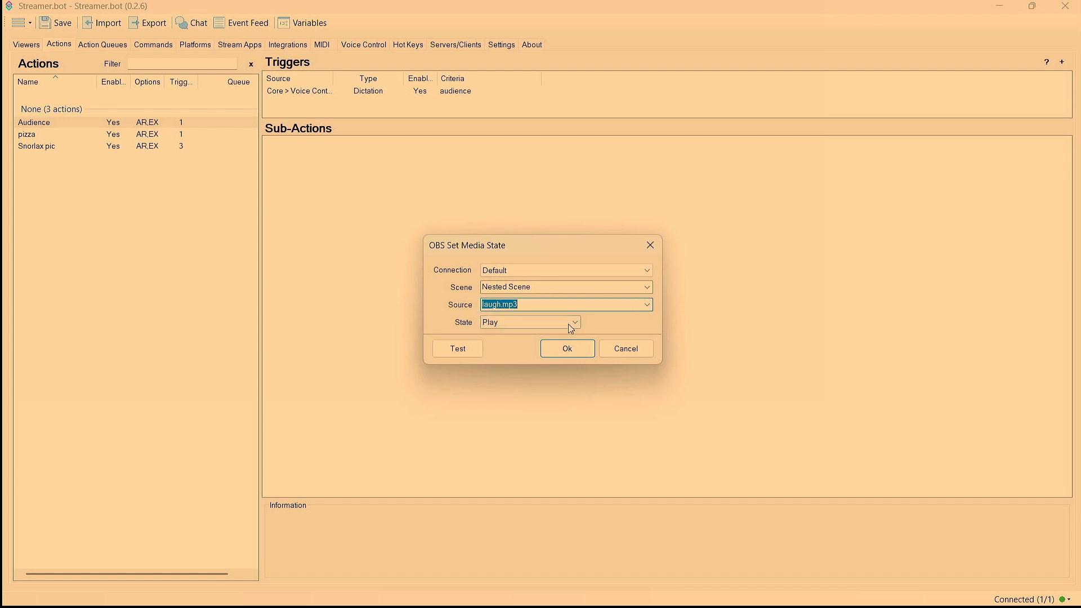
pyautogui.click(560, 323)
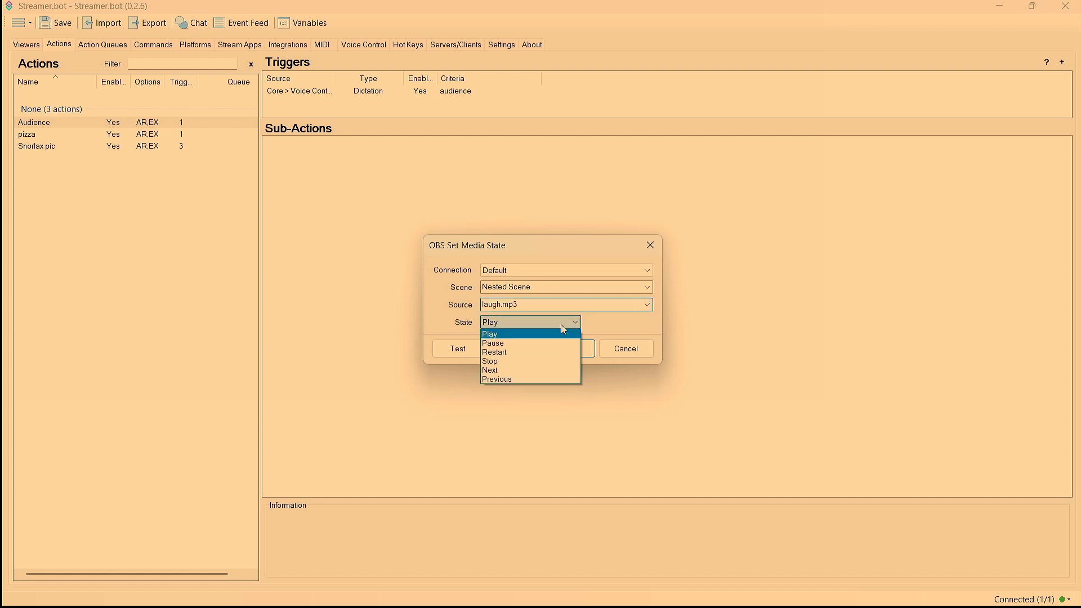
pyautogui.click(552, 353)
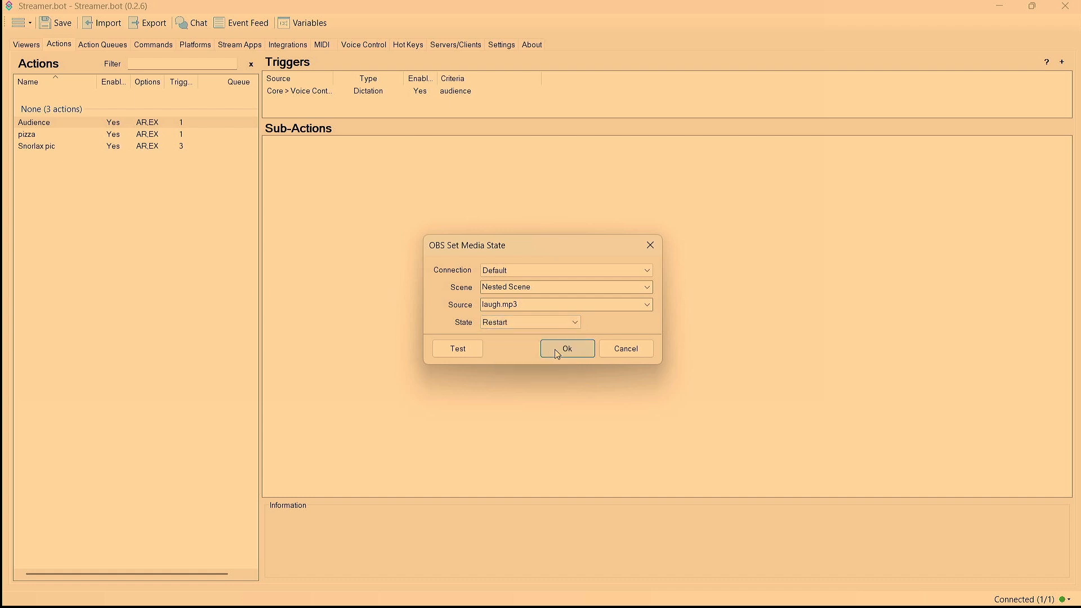
pyautogui.click(562, 272)
pyautogui.click(552, 287)
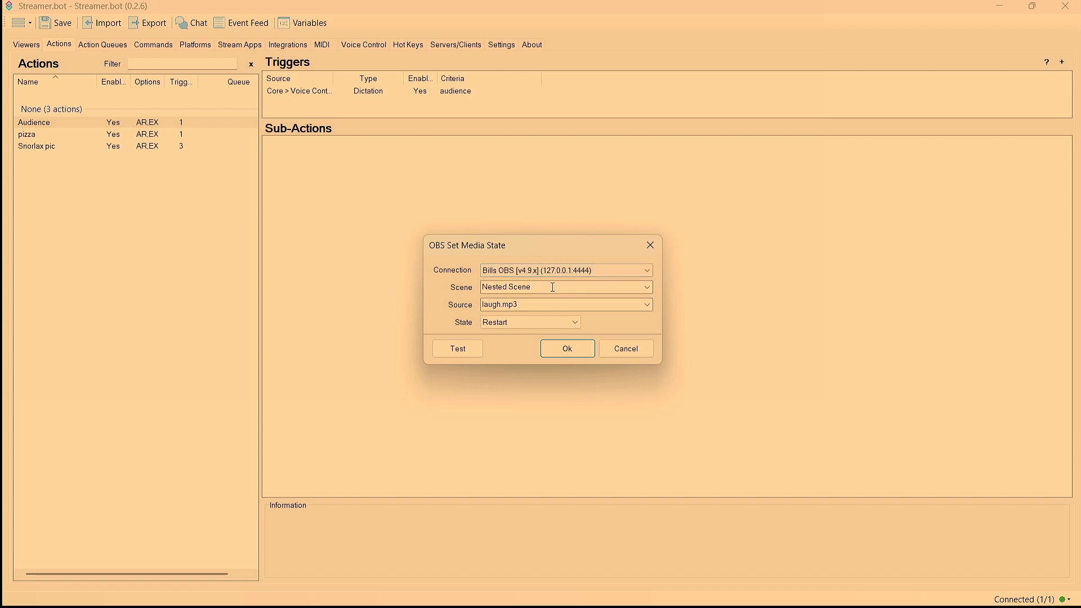
pyautogui.click(569, 351)
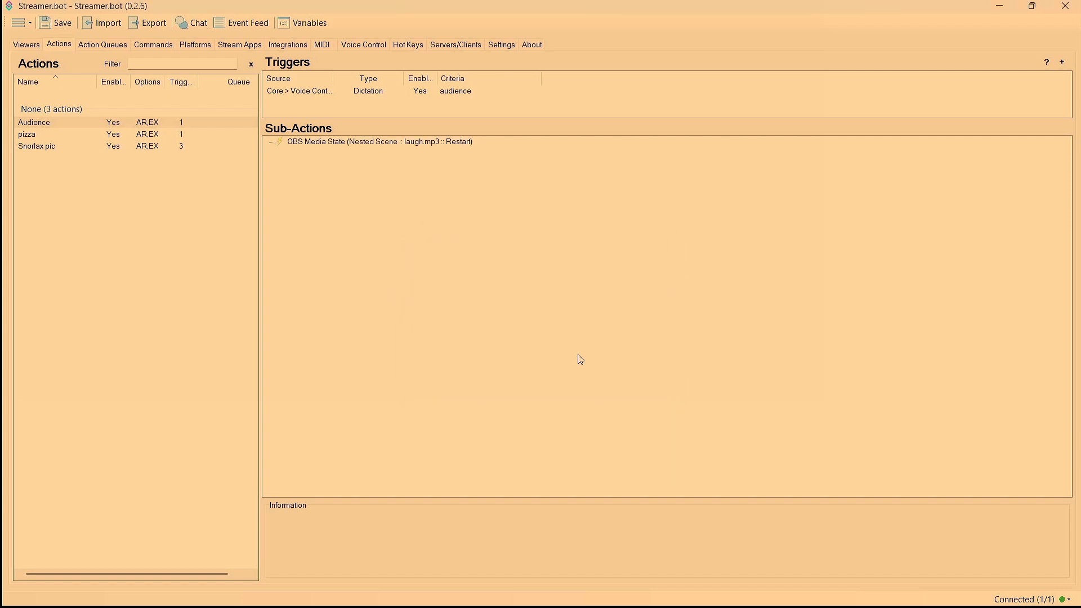
# Step: Assign the first listed audience voice command to the Audience action's first Dictation trigger
pyautogui.click(985, 8)
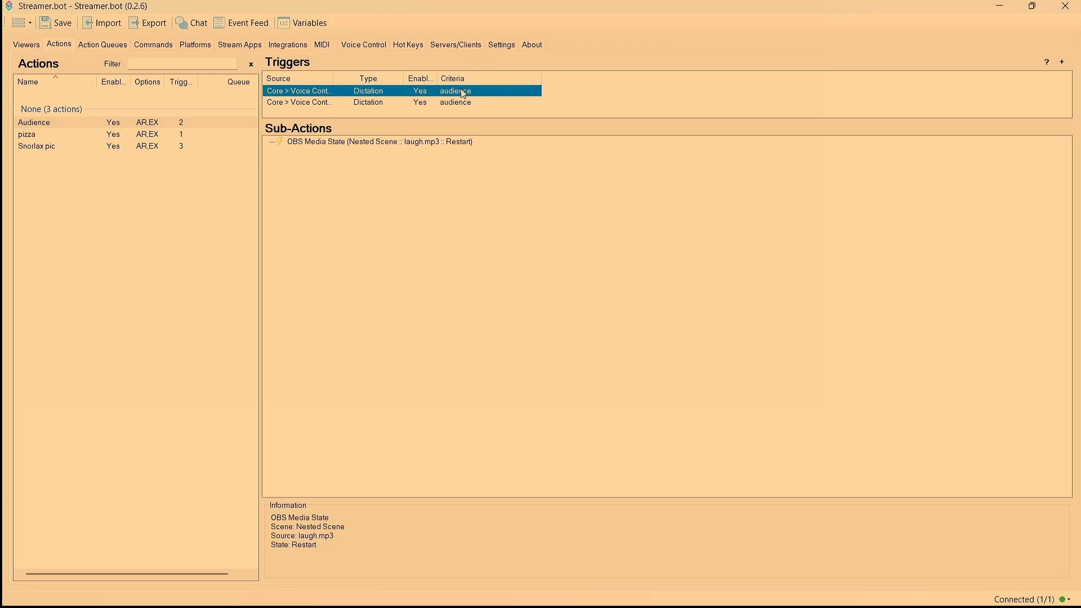
pyautogui.doubleClick(463, 94)
pyautogui.click(520, 292)
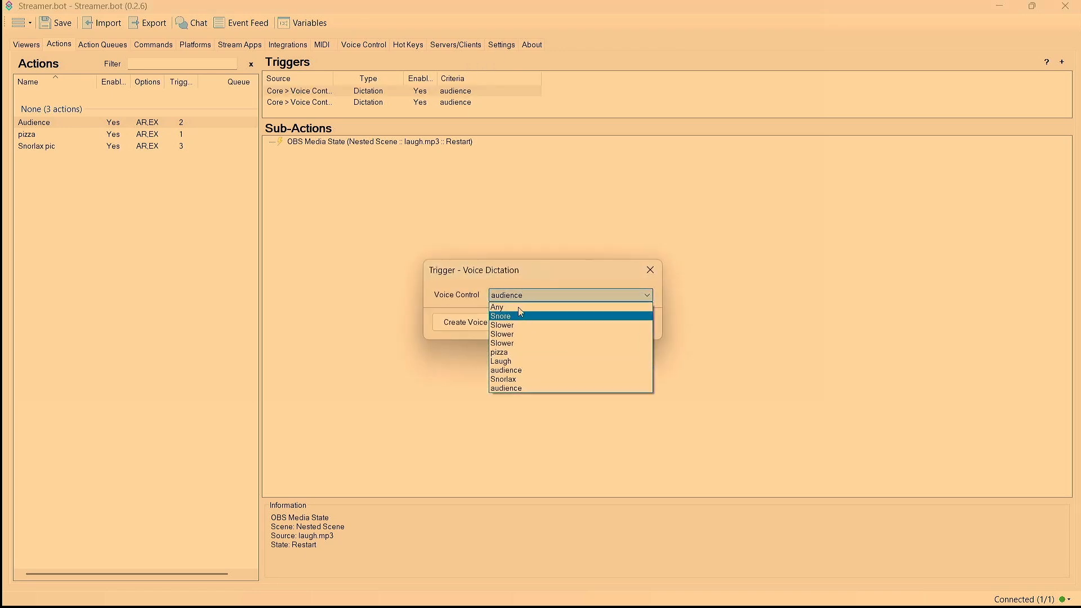
pyautogui.click(524, 370)
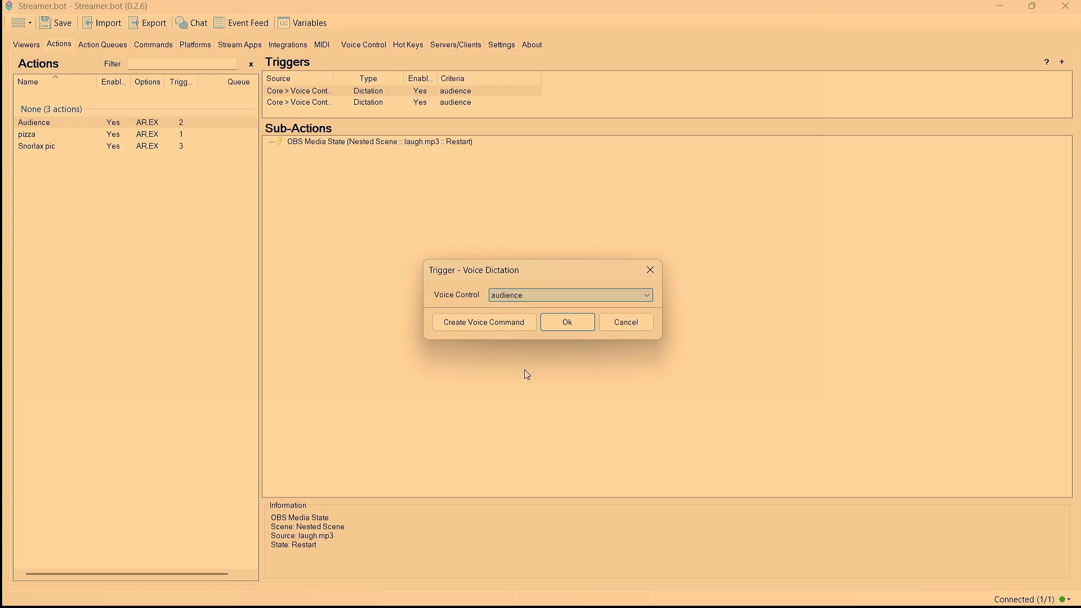
pyautogui.click(558, 326)
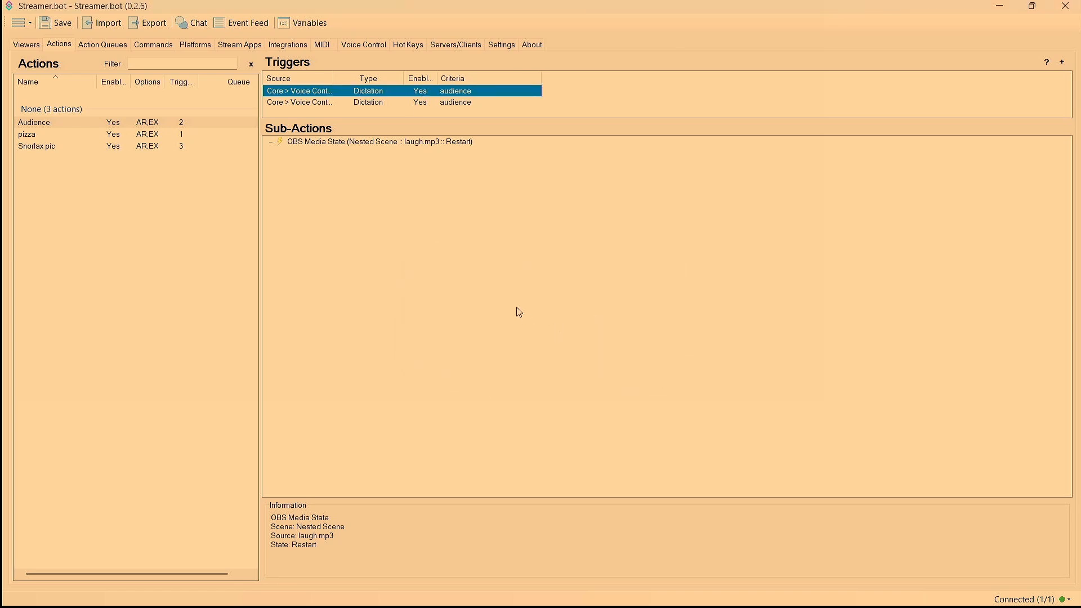
# Step: Switch to OBS and create a new scene named Main Scene
pyautogui.click(995, 9)
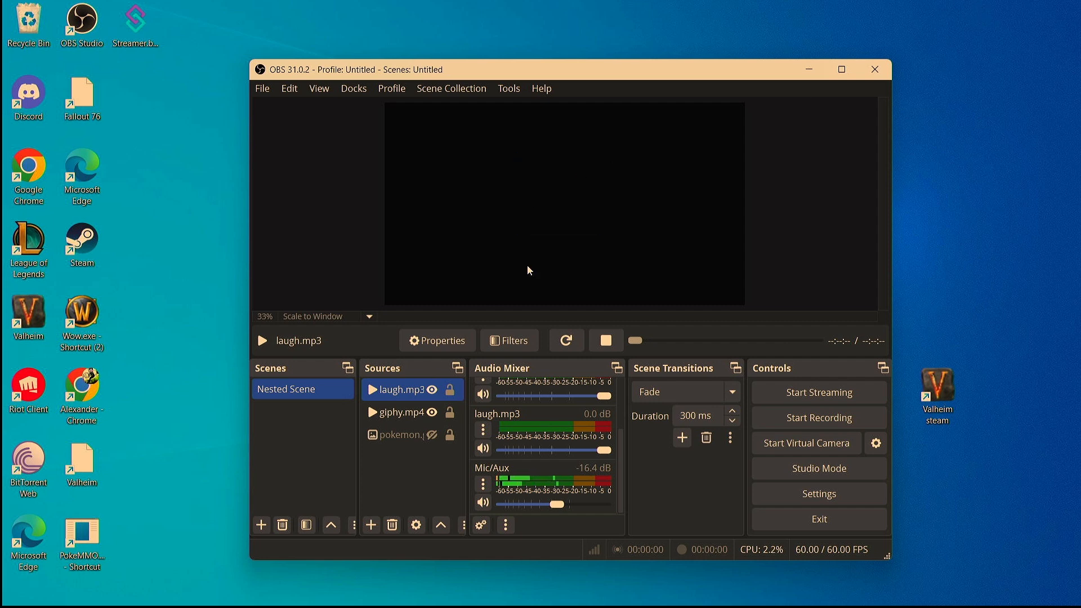
pyautogui.rightClick(298, 416)
pyautogui.click(309, 426)
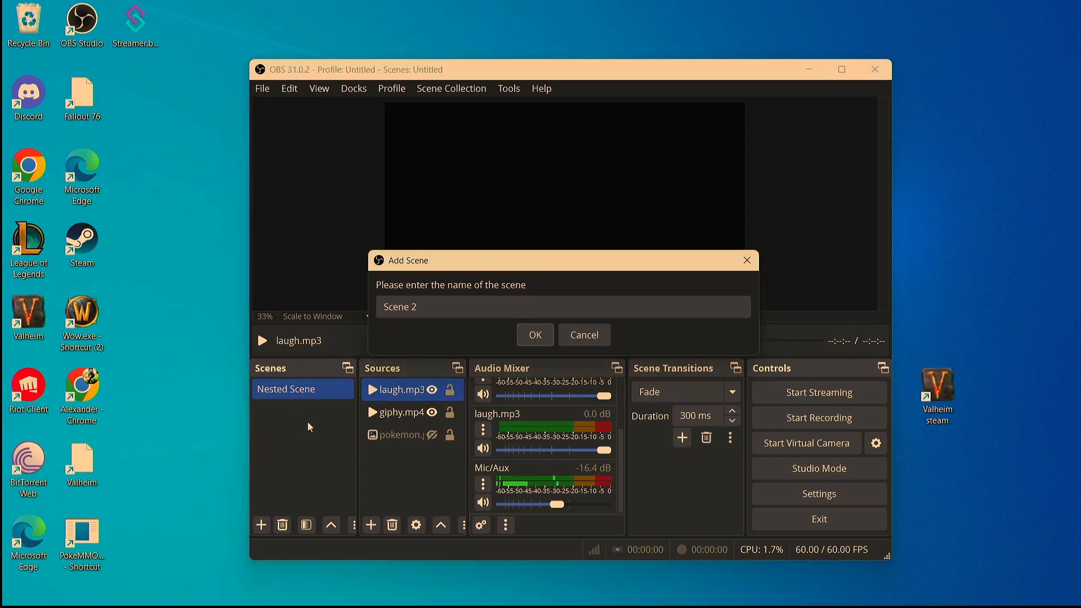
pyautogui.write('Main Scene')
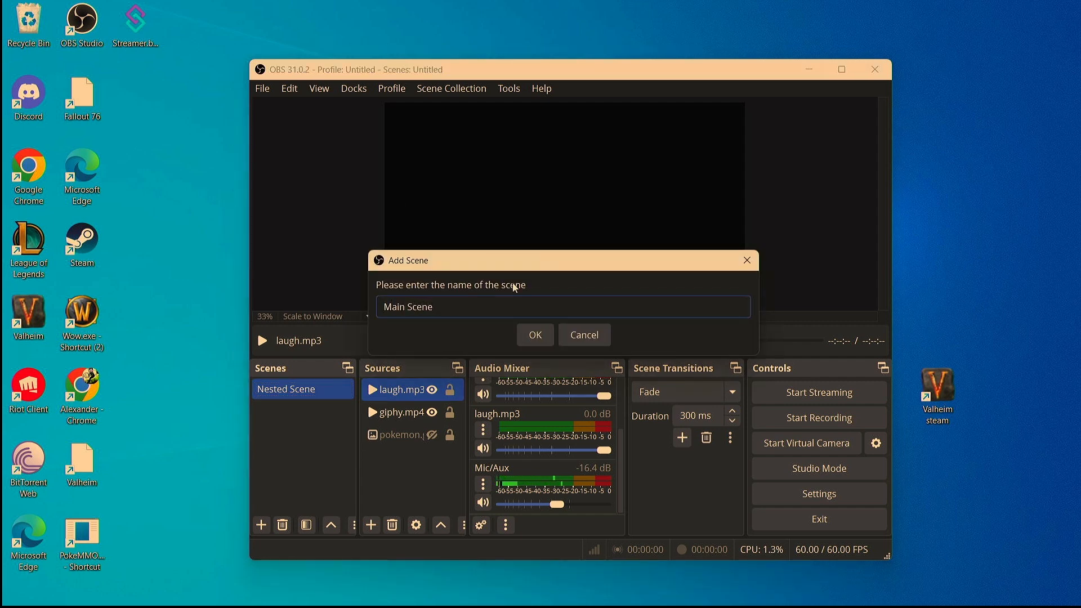
pyautogui.click(541, 336)
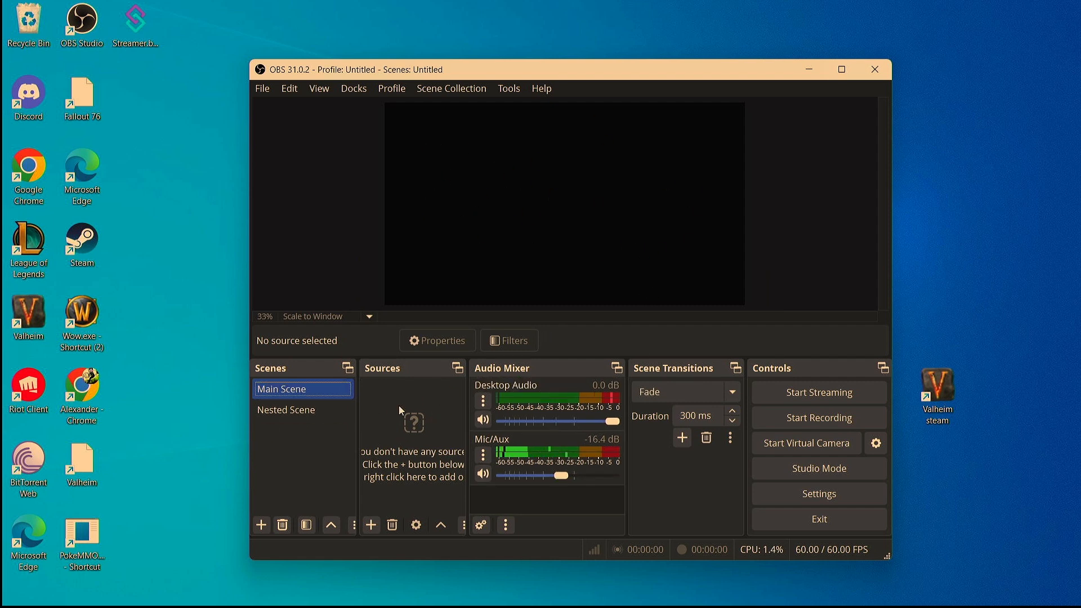
# Step: View Nested Scene and return to Main Scene without adding a source
pyautogui.rightClick(390, 396)
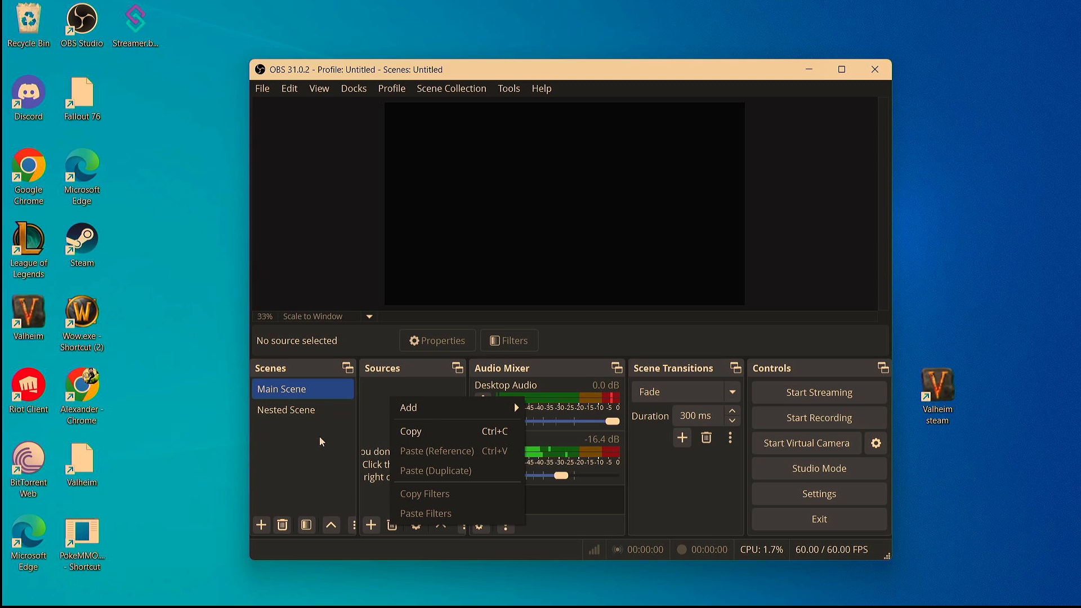
pyautogui.click(311, 387)
pyautogui.click(306, 407)
pyautogui.click(308, 389)
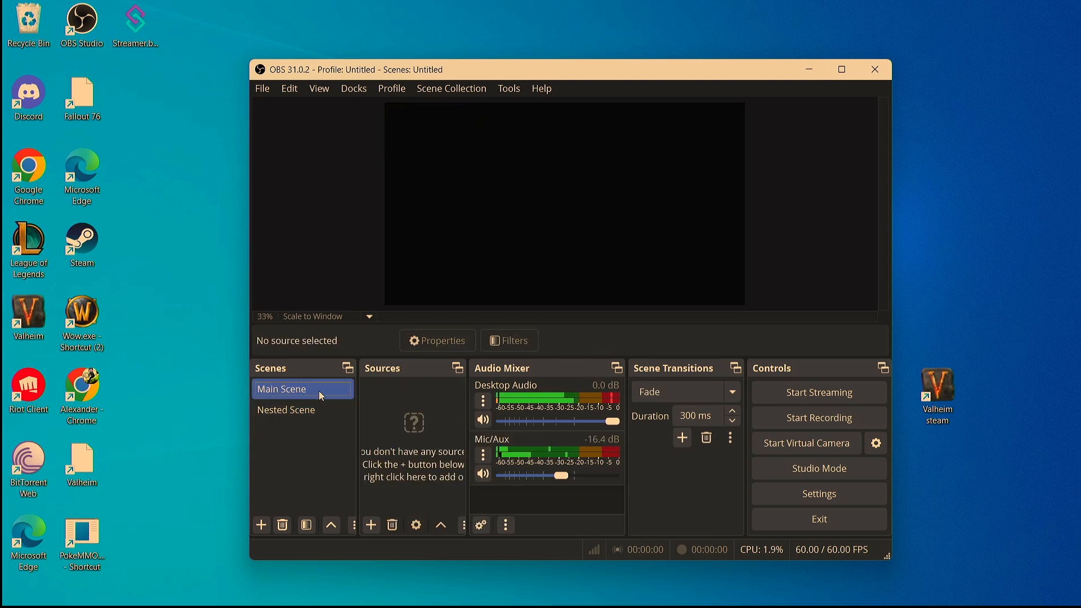
# Step: Add the existing Nested Scene to Main Scene as a visible Scene source
pyautogui.rightClick(388, 391)
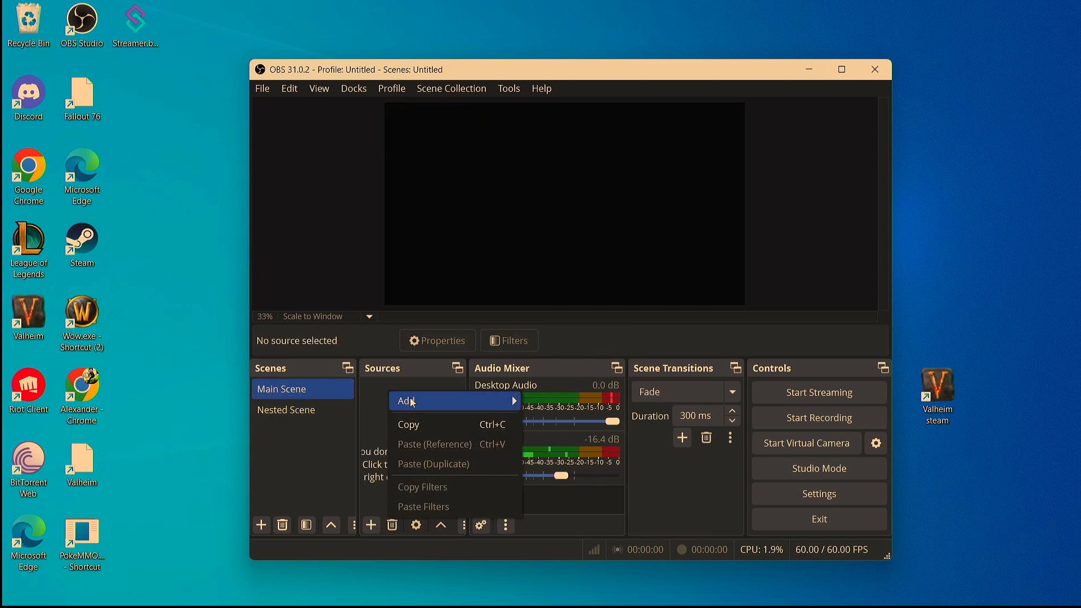
pyautogui.moveTo(450, 406)
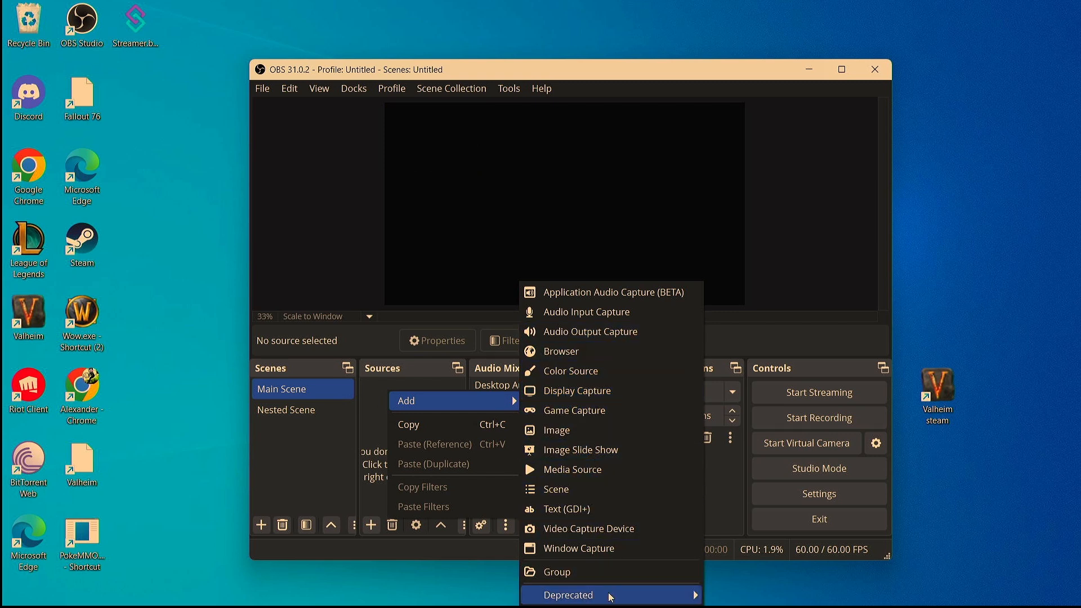
pyautogui.moveTo(610, 595)
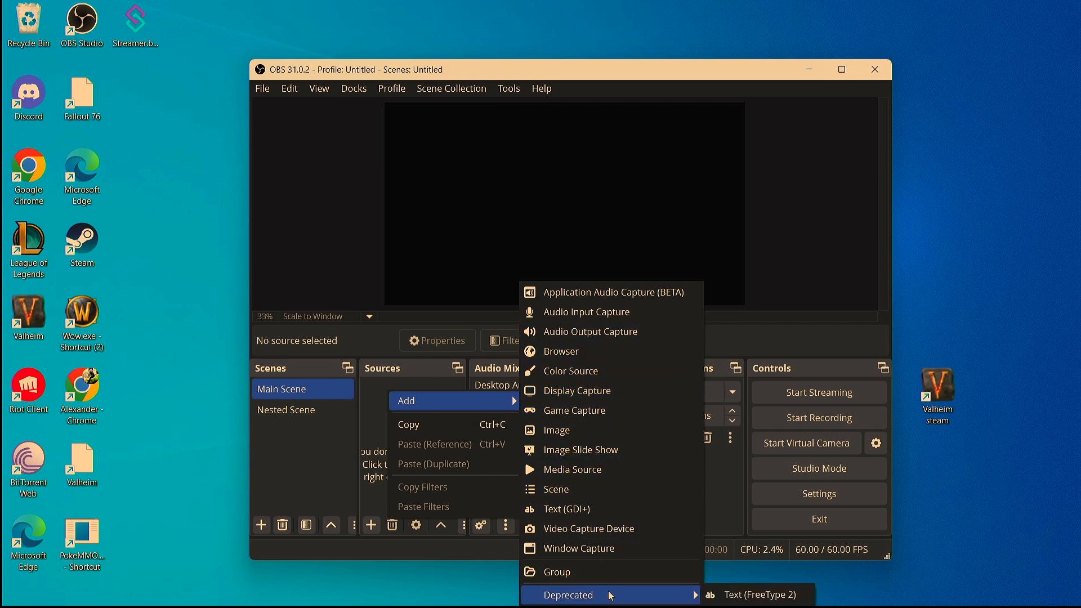
pyautogui.click(611, 487)
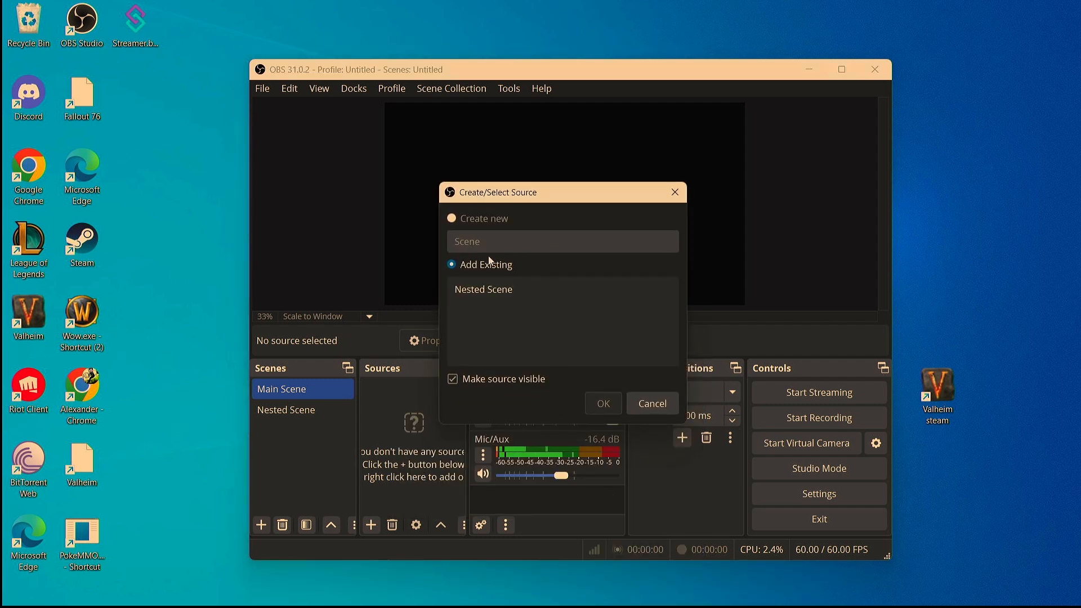
pyautogui.click(481, 290)
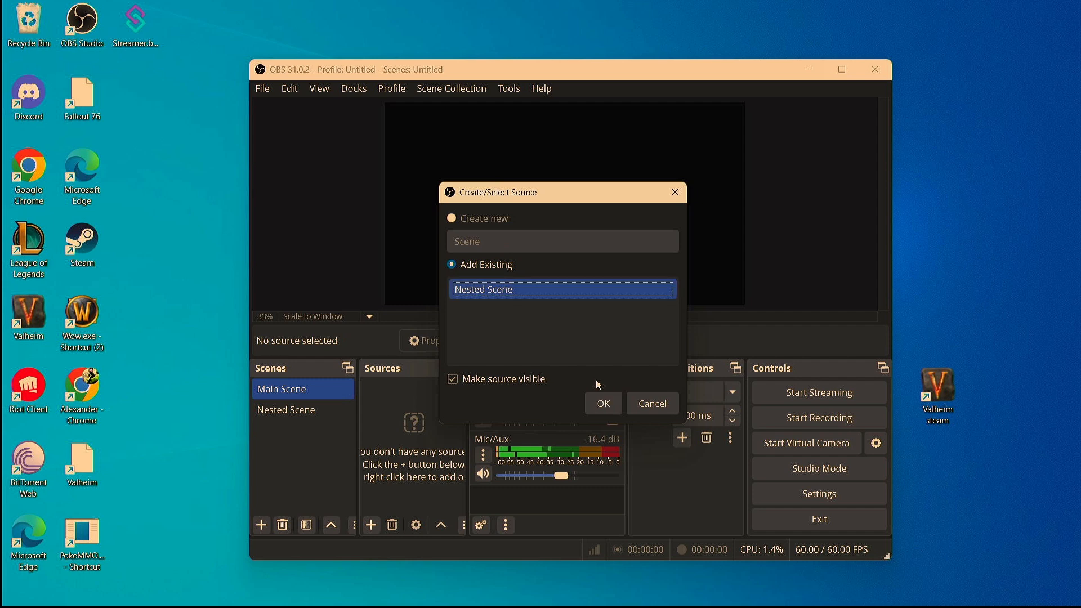
pyautogui.click(601, 405)
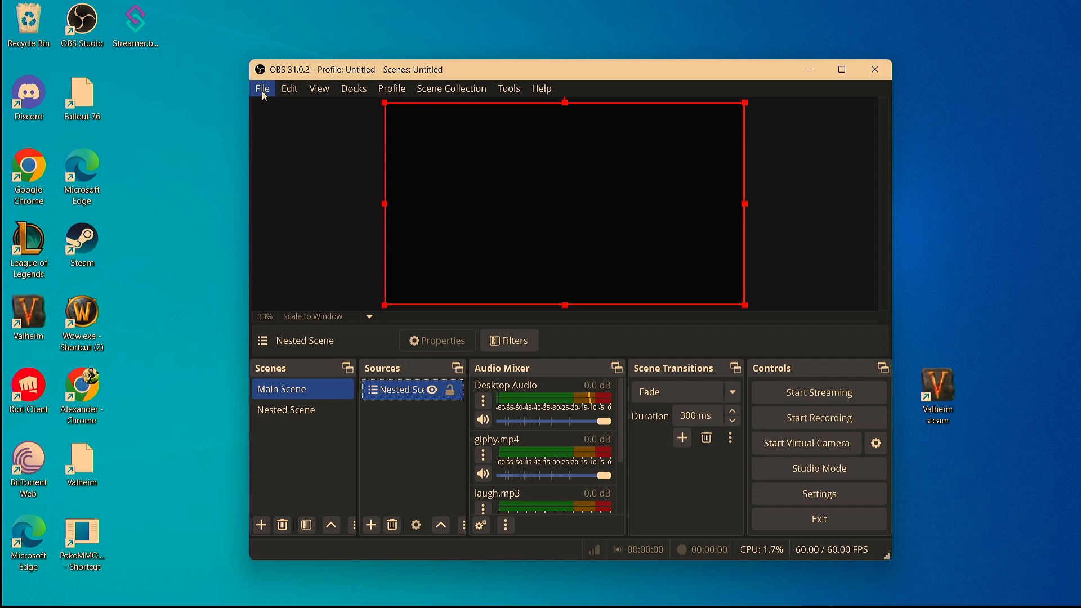
# Step: Add a new Video Capture Device source with the default name to Main Scene, closing its properties without choosing a device
pyautogui.rightClick(389, 406)
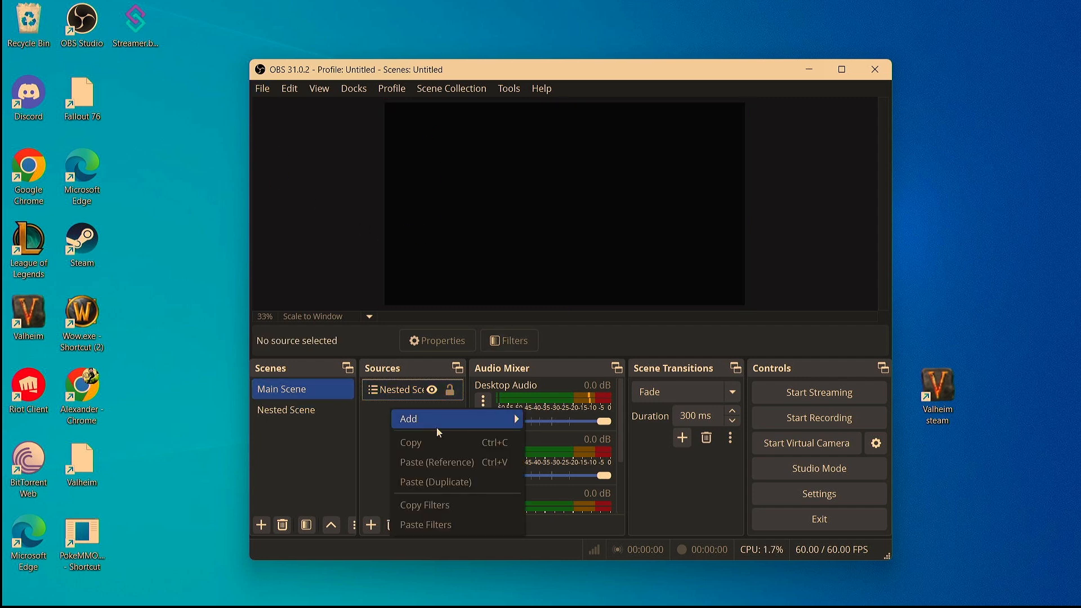
pyautogui.moveTo(438, 429)
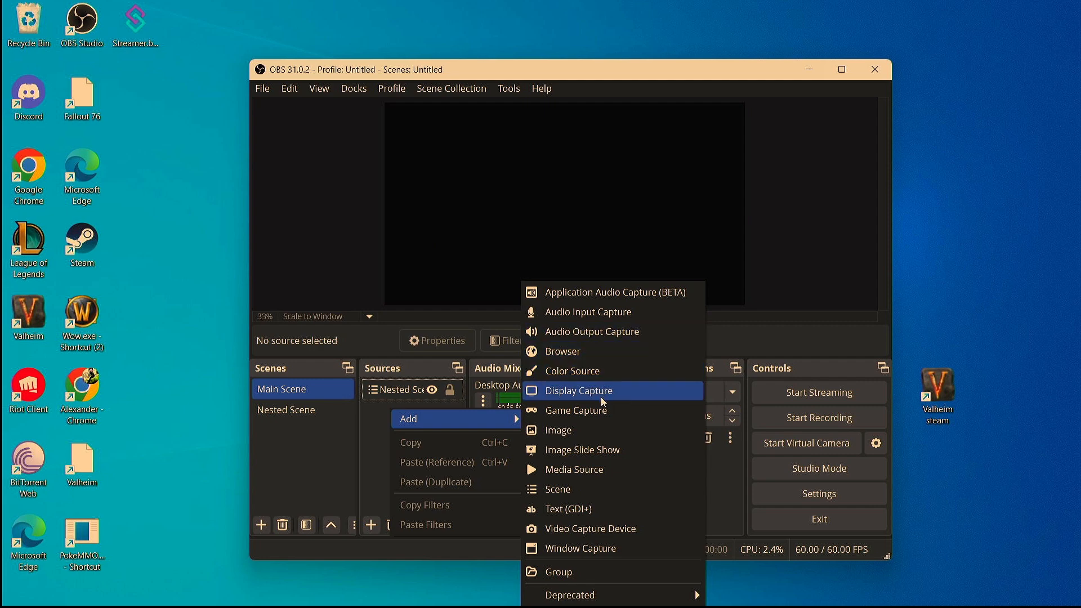
pyautogui.click(593, 532)
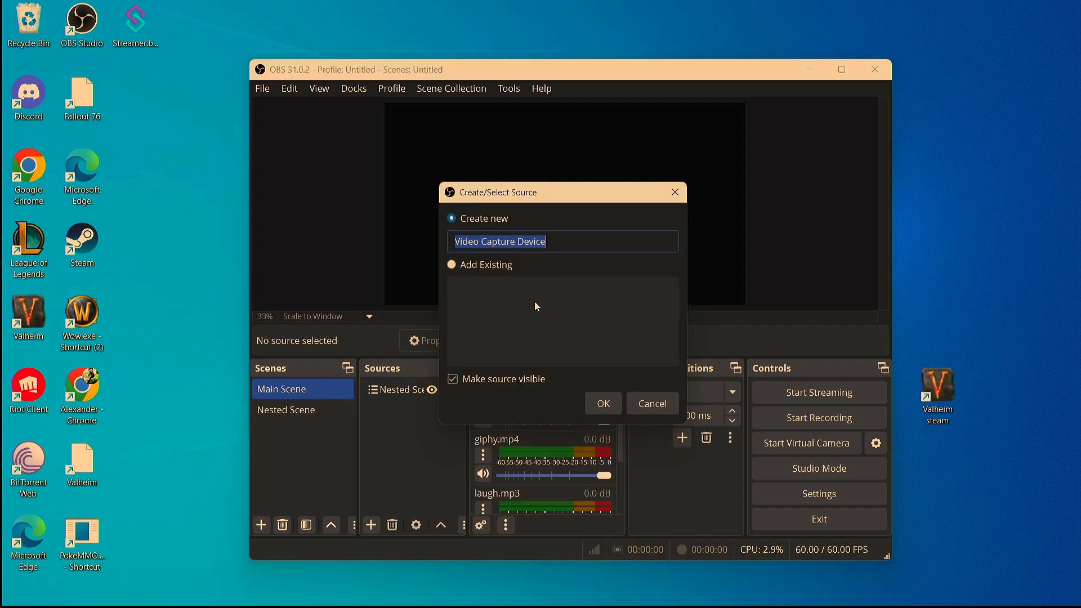
pyautogui.click(603, 403)
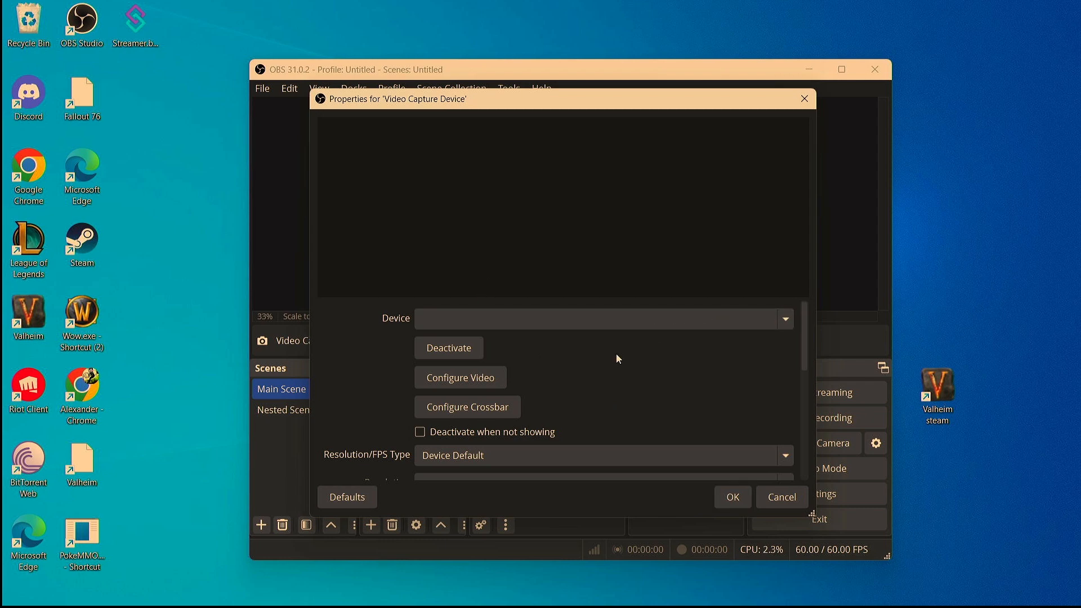
pyautogui.click(765, 497)
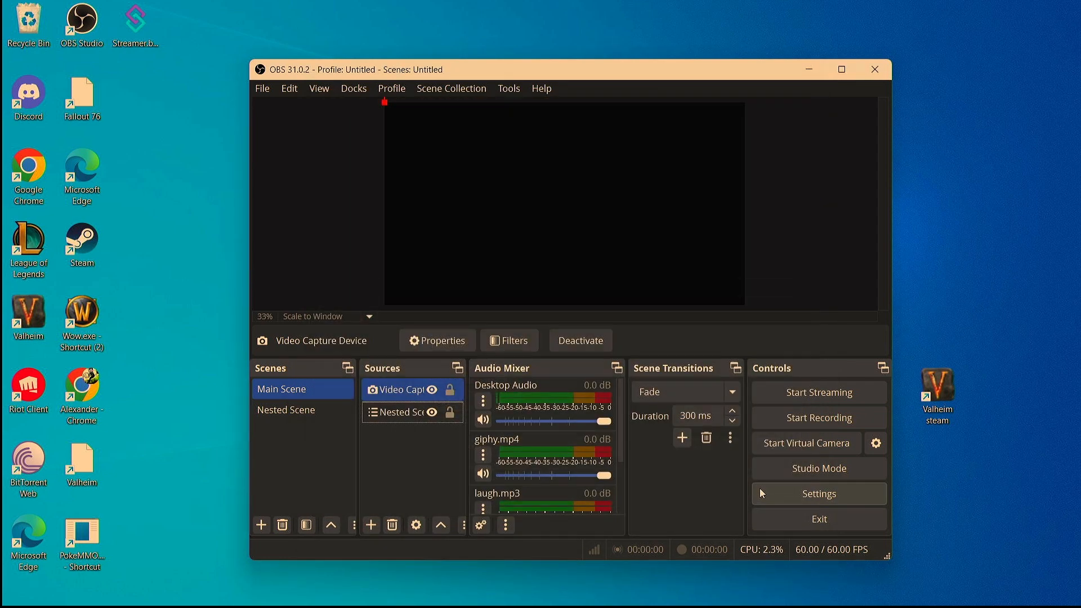